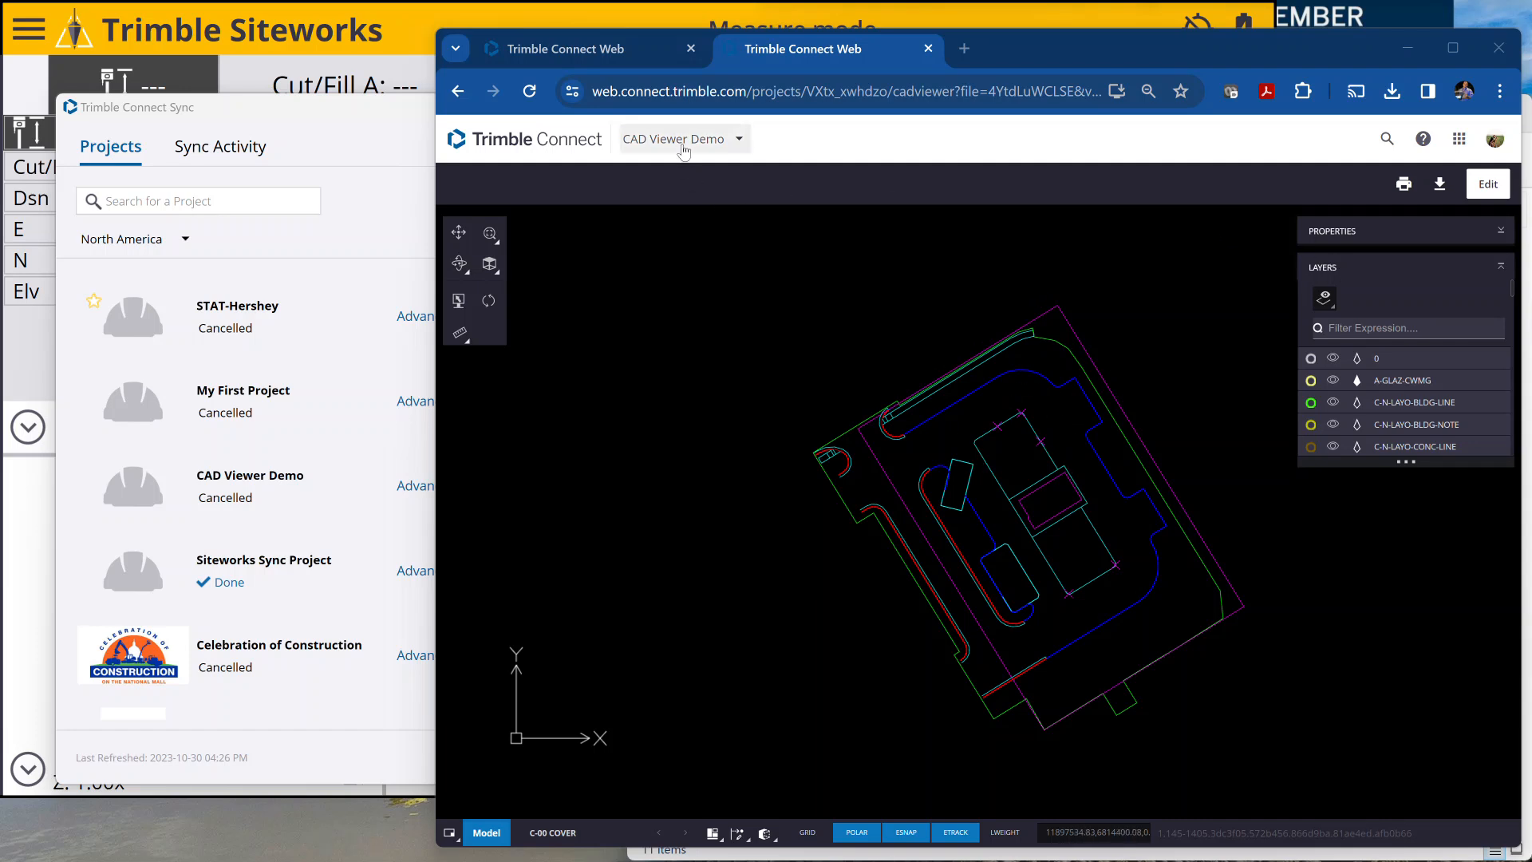
Examine the Download Connect Apps page in Trimble Connect, then return to the projects overview.
click(547, 142)
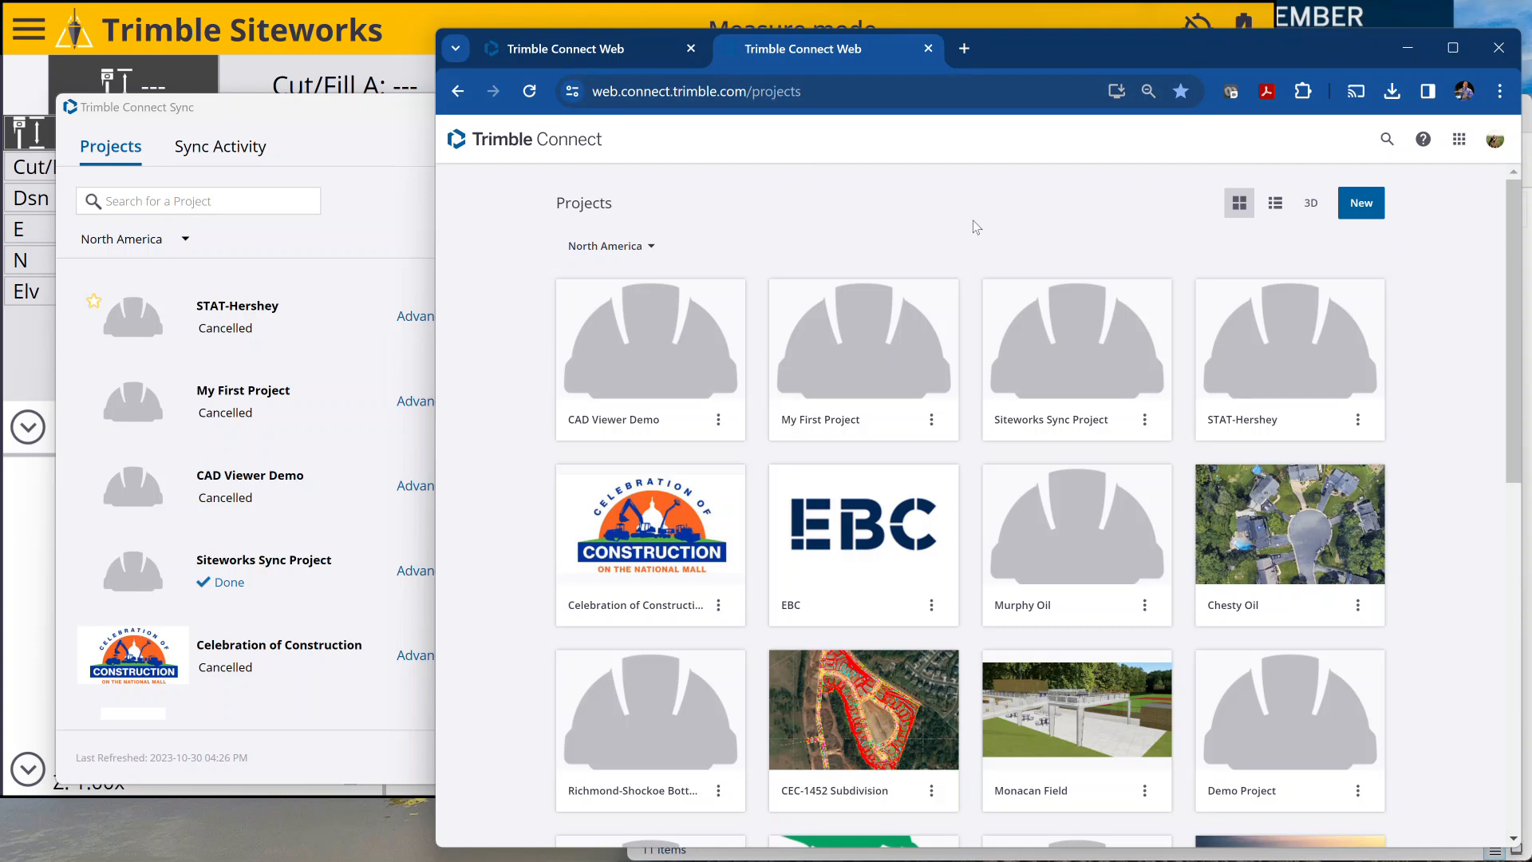
click(1459, 143)
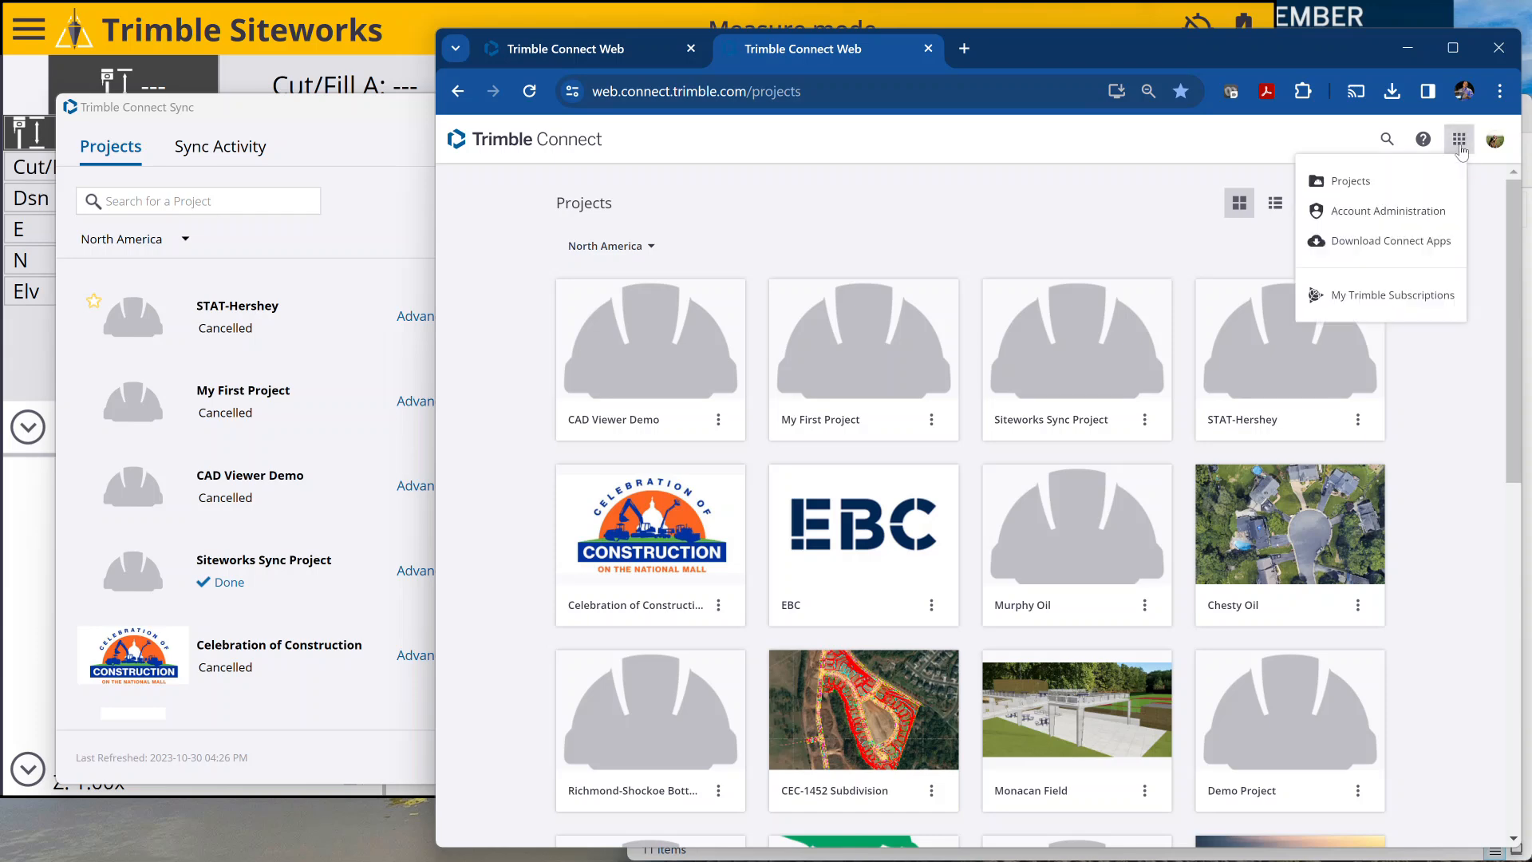
click(1429, 247)
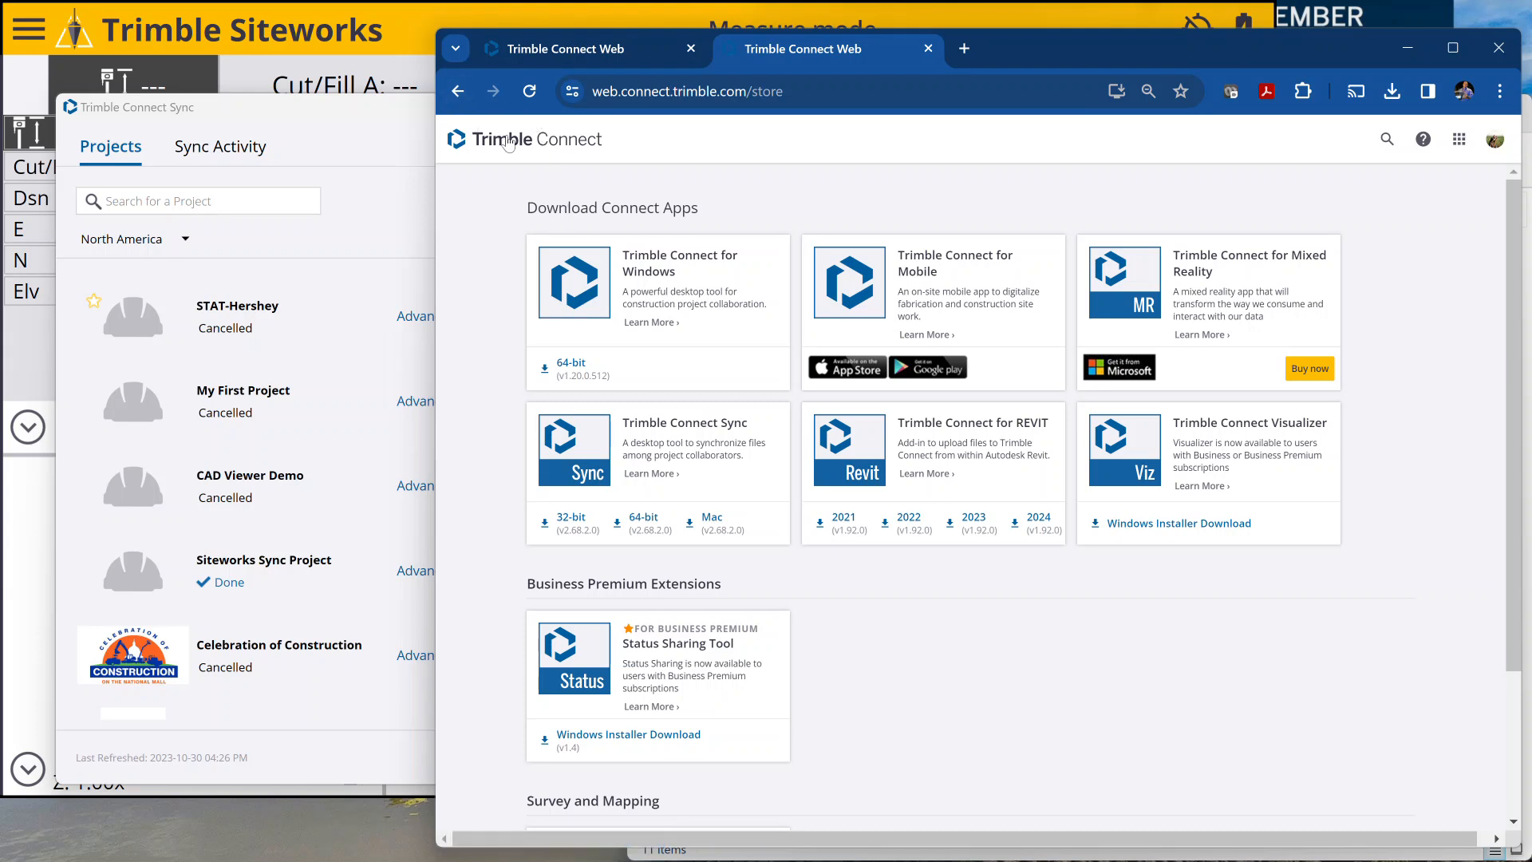
click(543, 143)
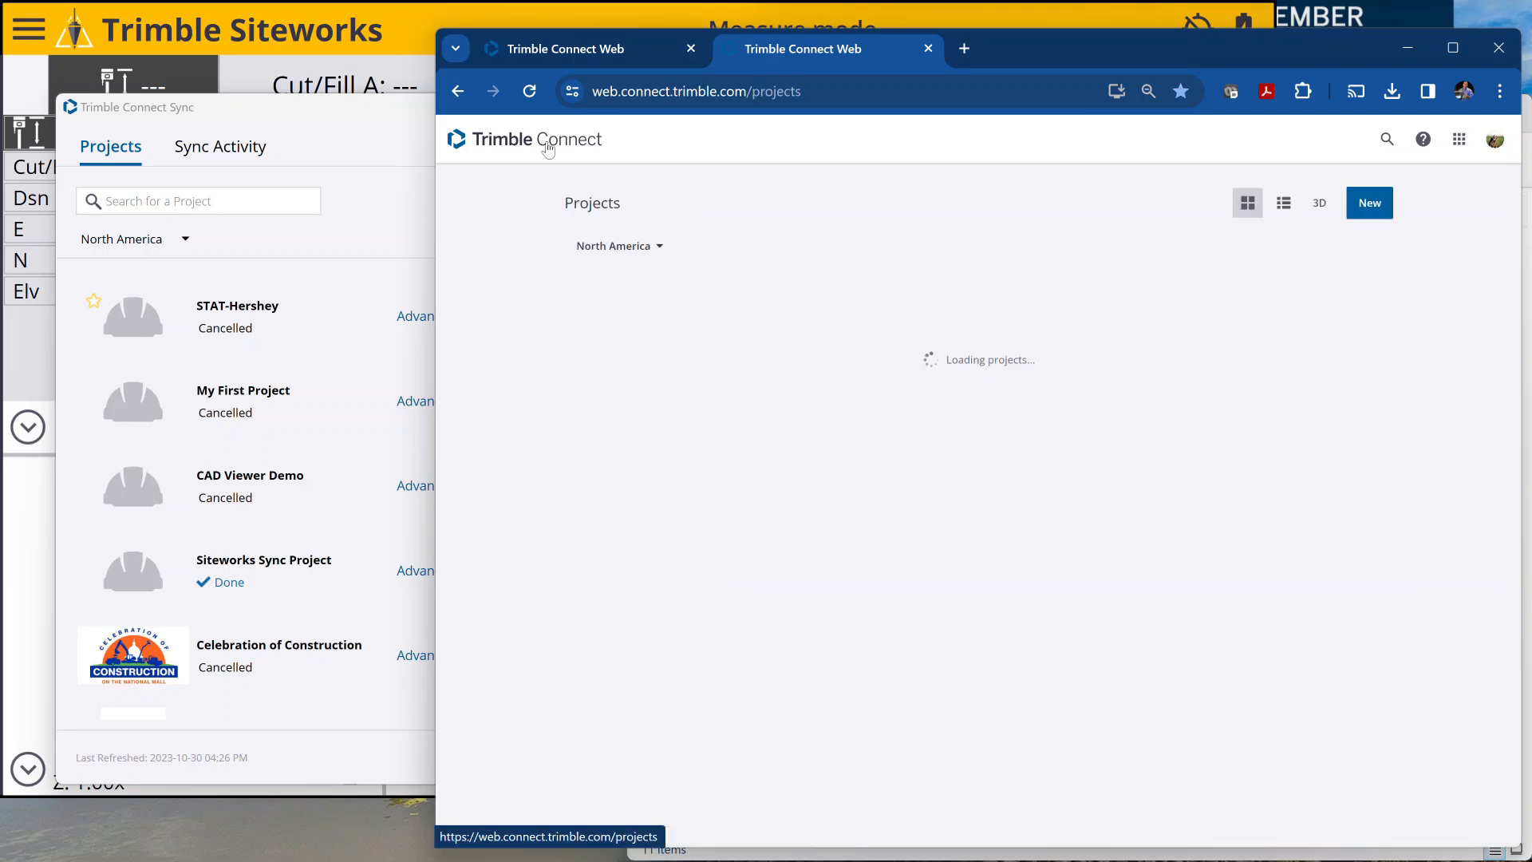
Switch to Trimble Connect Sync, place its window clear of the browser's edge, and open the Sync preferences.
click(318, 109)
mouse_move(330, 116)
mouse_down()
mouse_move(468, 169)
mouse_move(338, 137)
mouse_up()
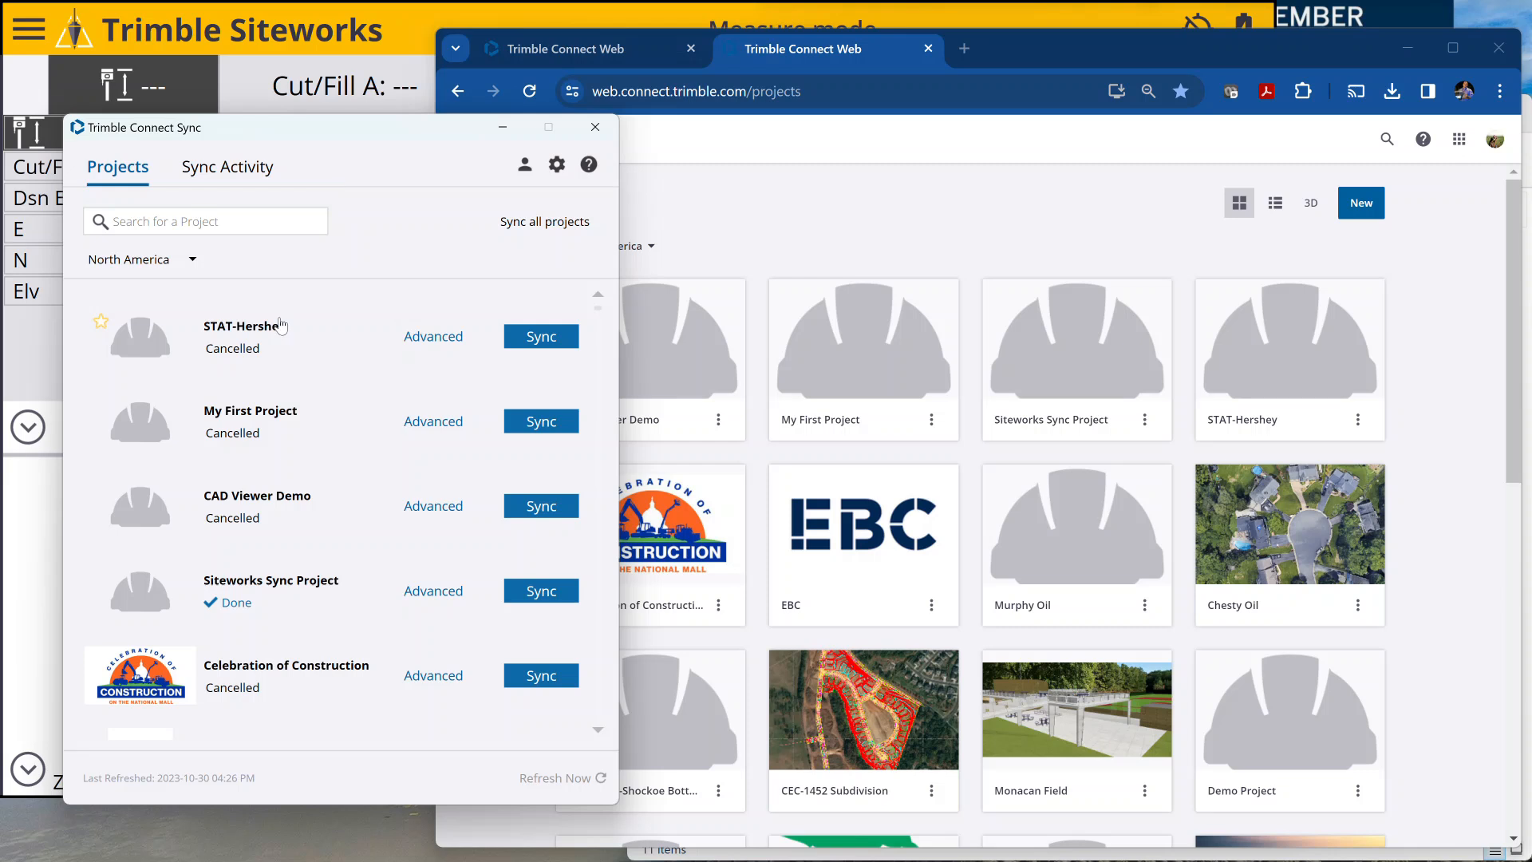
drag(336, 118, 602, 113)
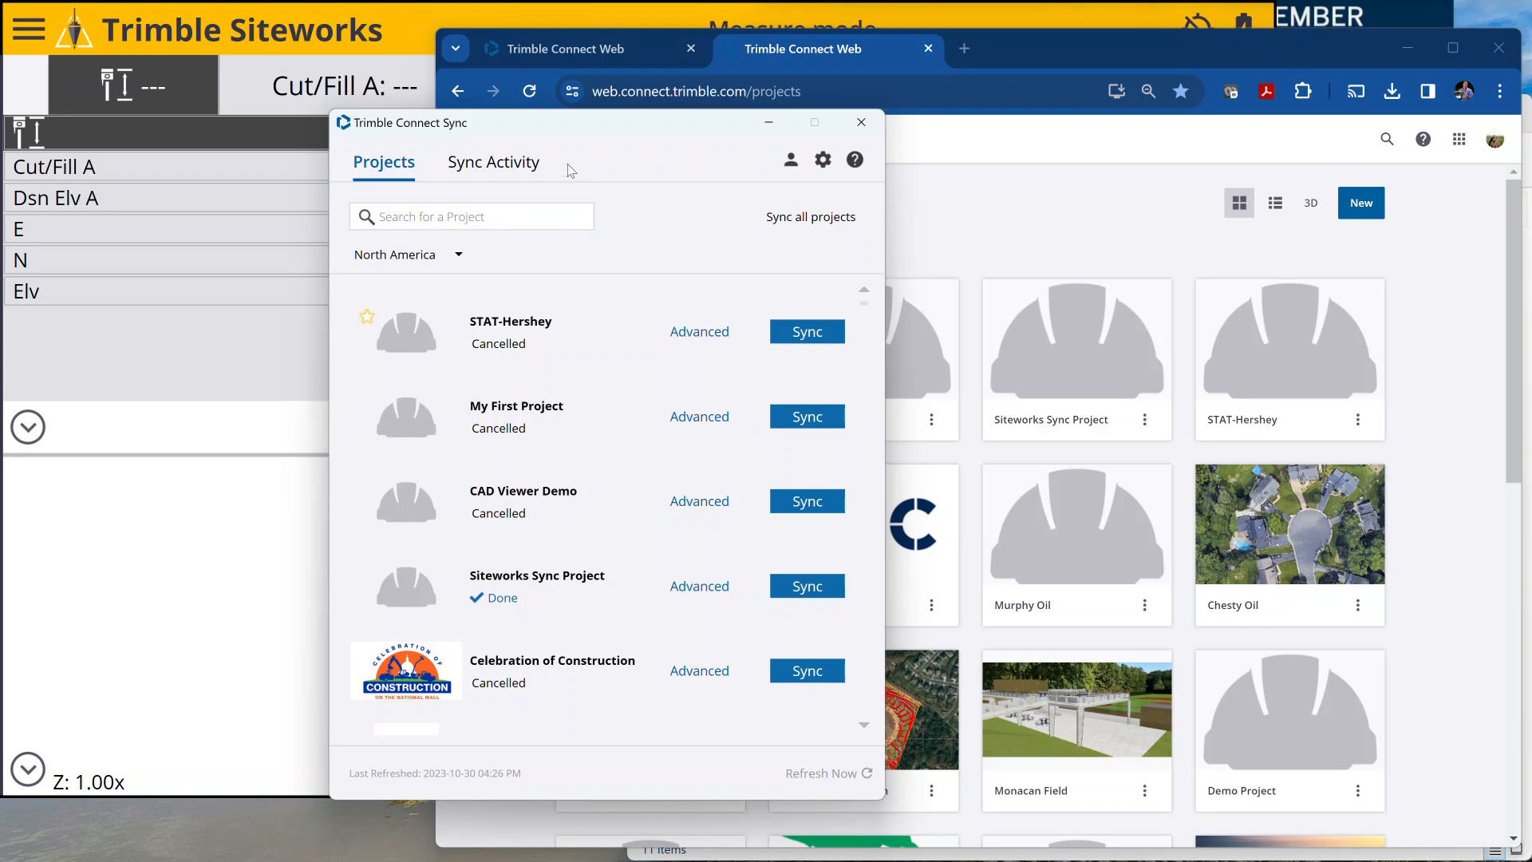
drag(567, 126, 488, 116)
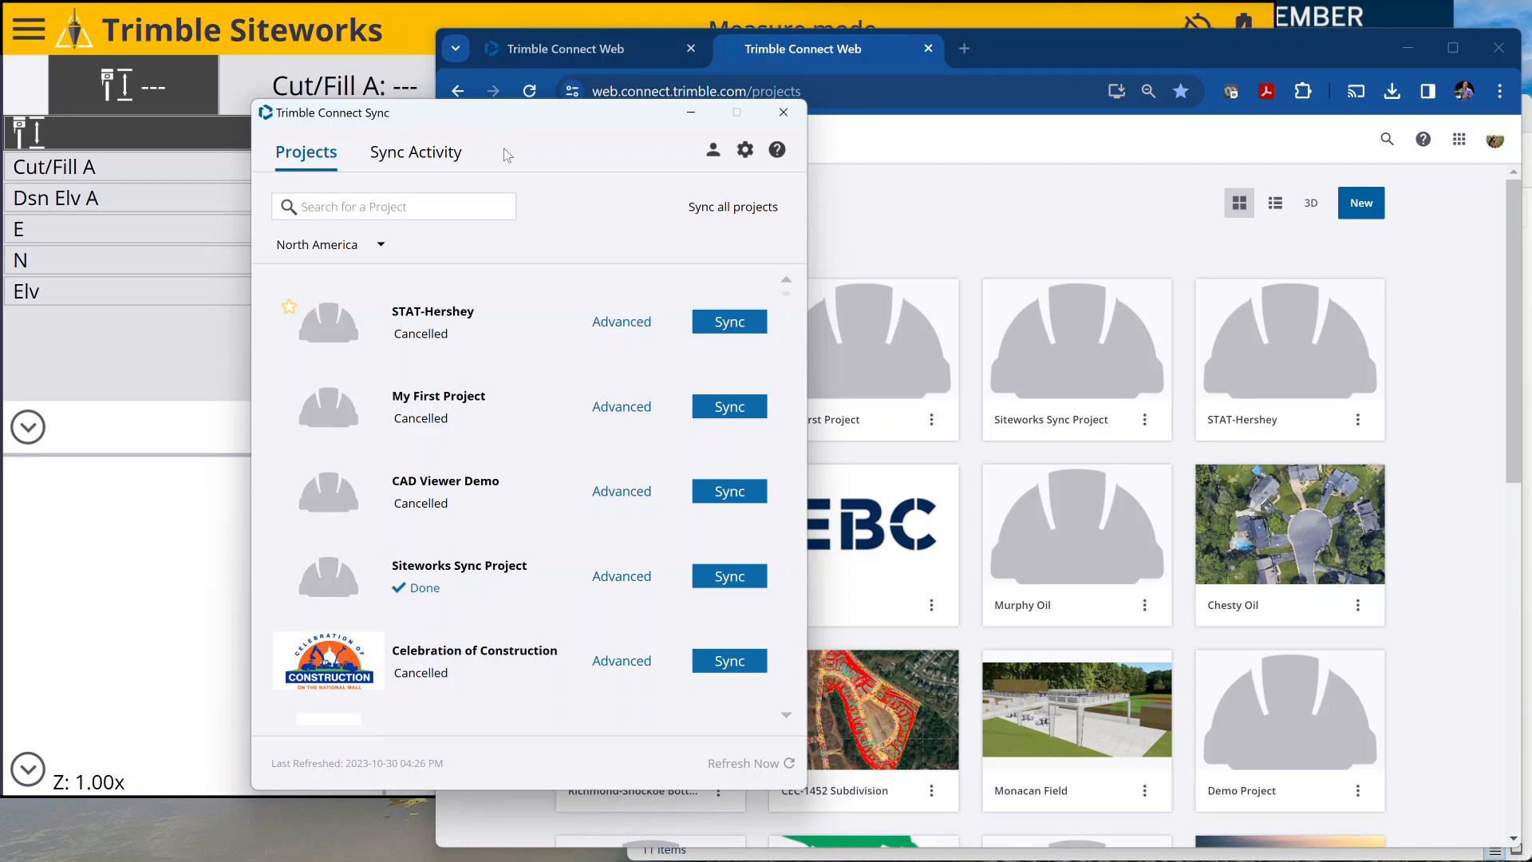
click(743, 153)
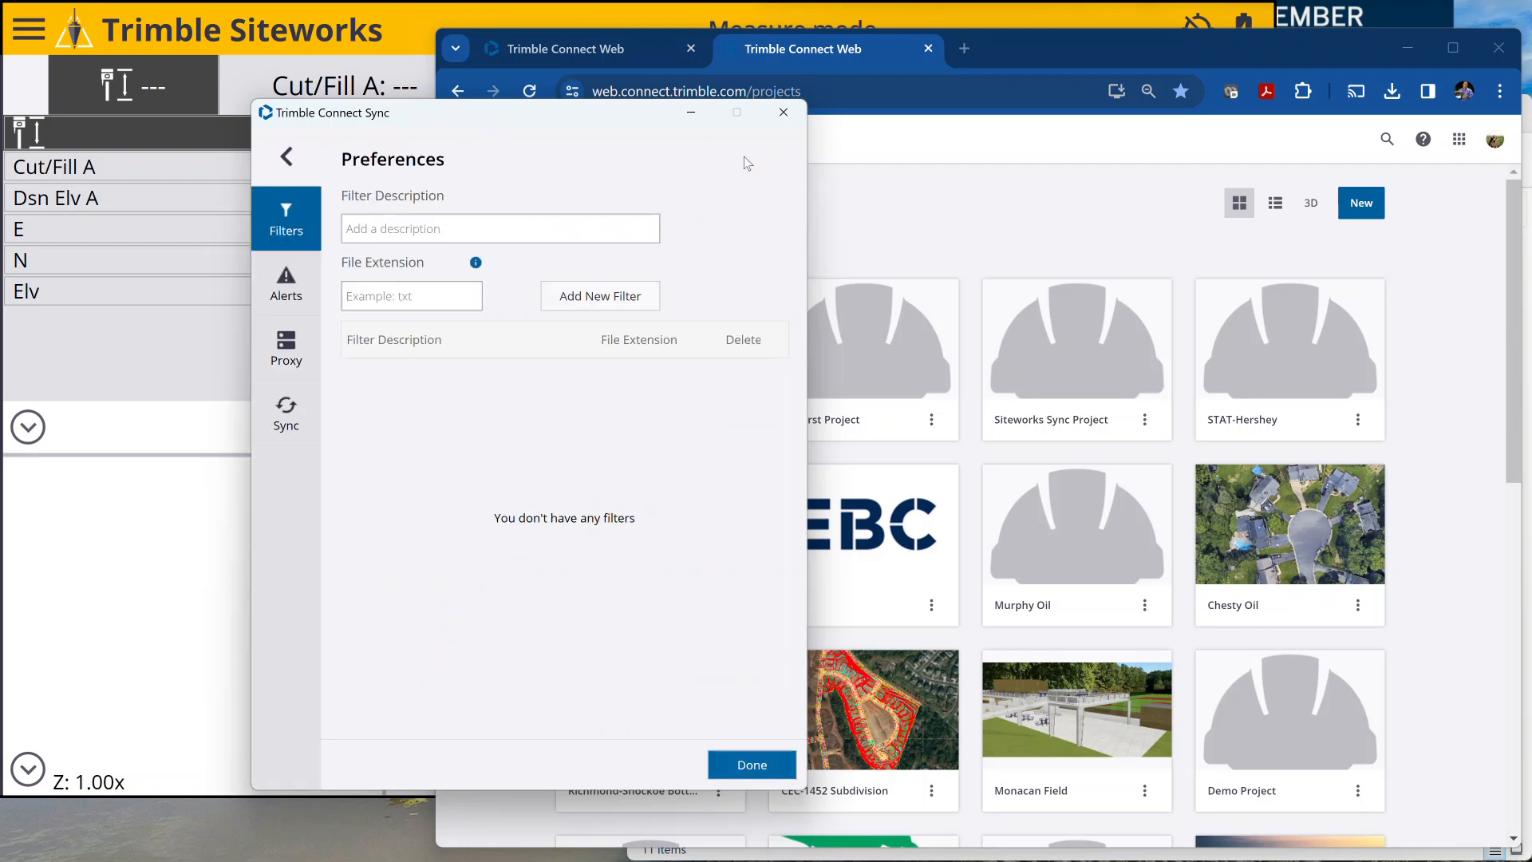
click(307, 422)
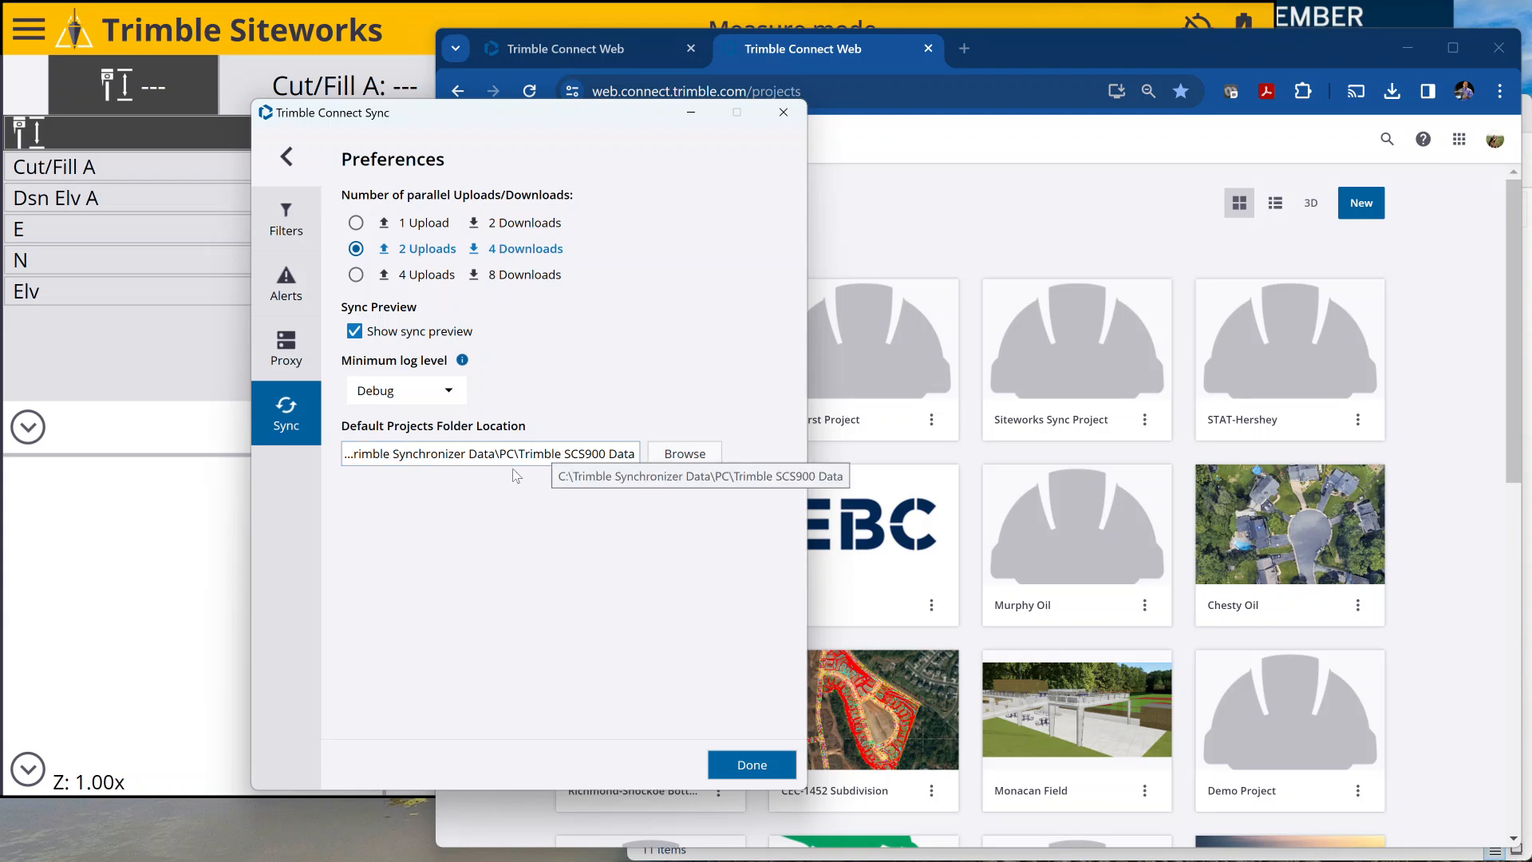
Inspect the default projects folder location in the folder browser, cancel the selection, and close the preferences.
click(668, 462)
scroll(766, 473, down, 3)
scroll(766, 473, down, 2)
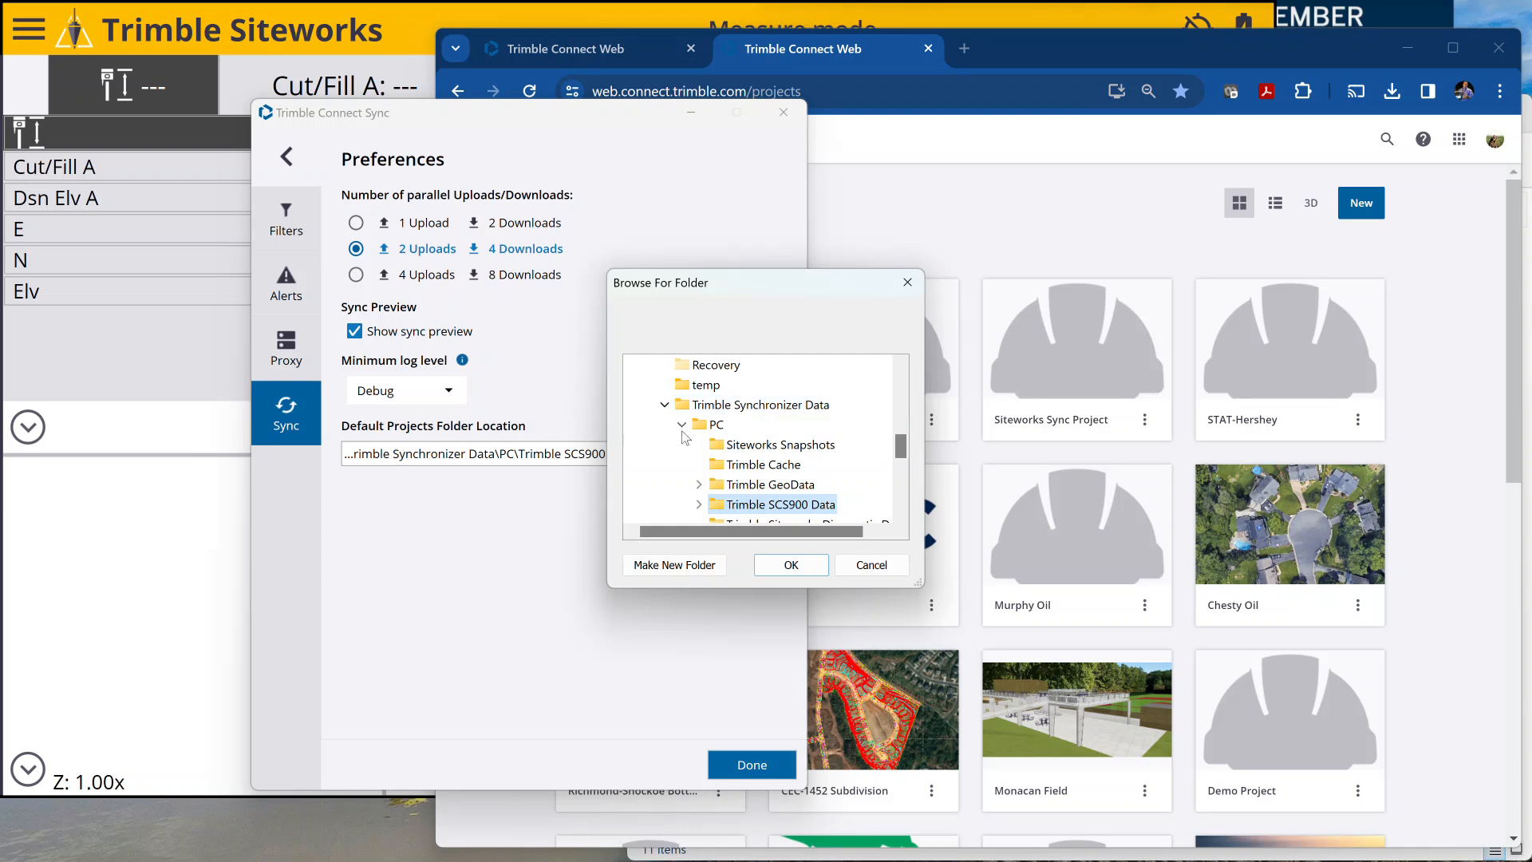
scroll(683, 439, down, 1)
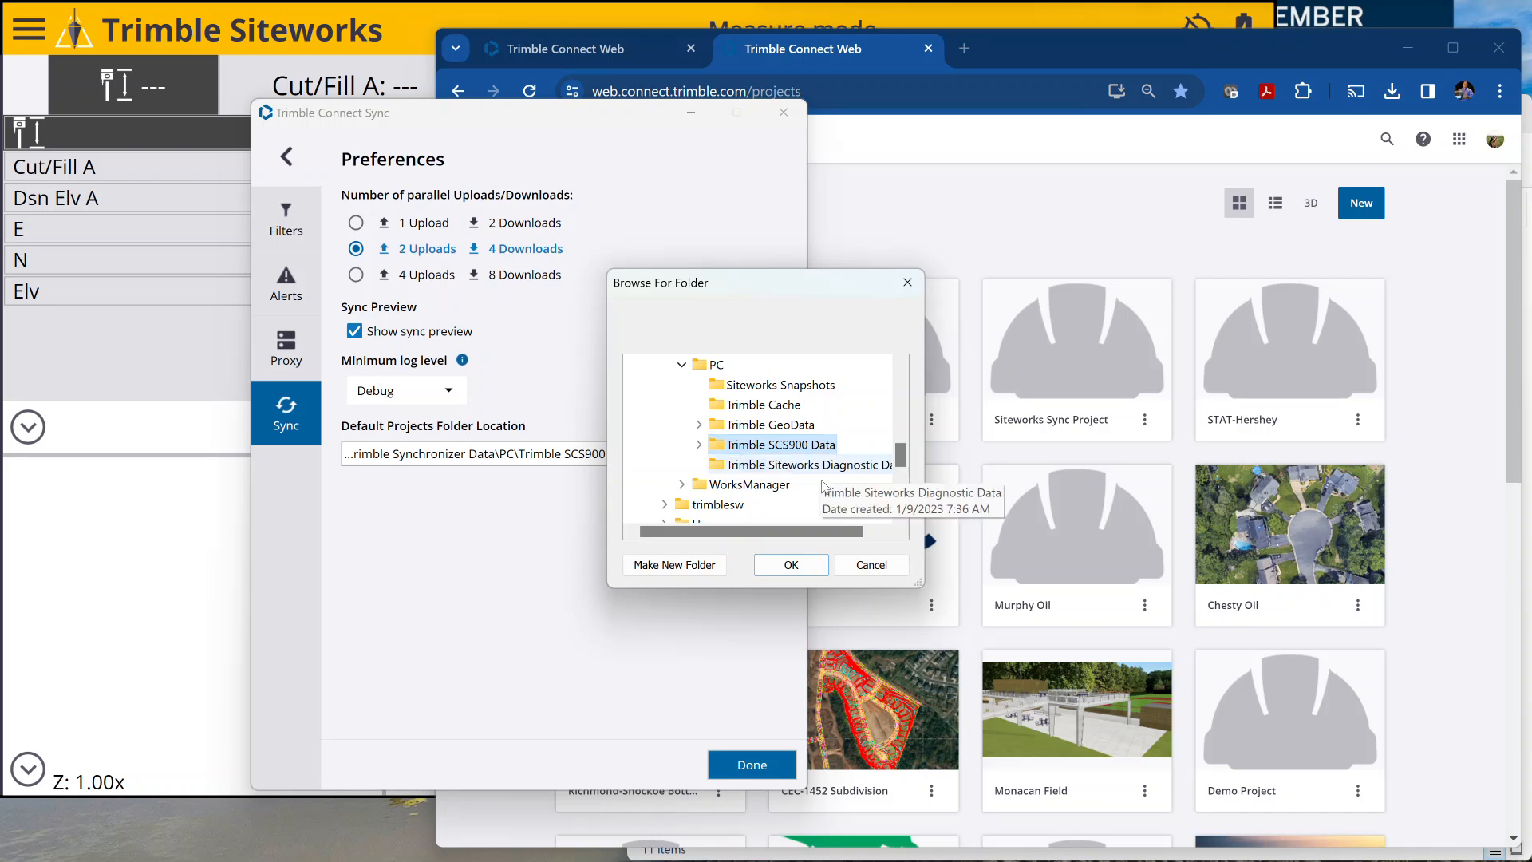
click(871, 564)
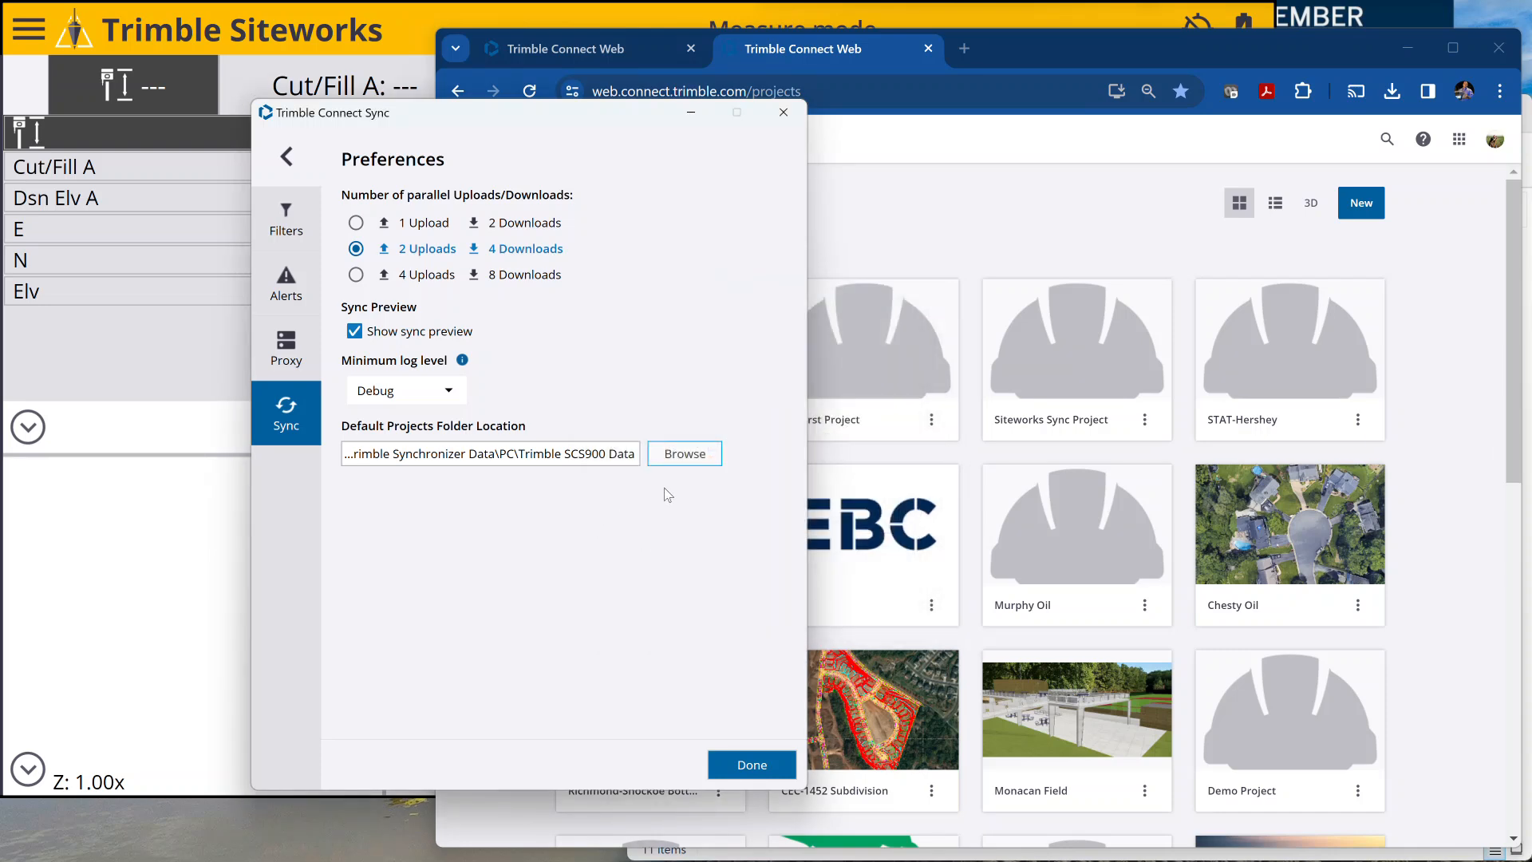
click(745, 766)
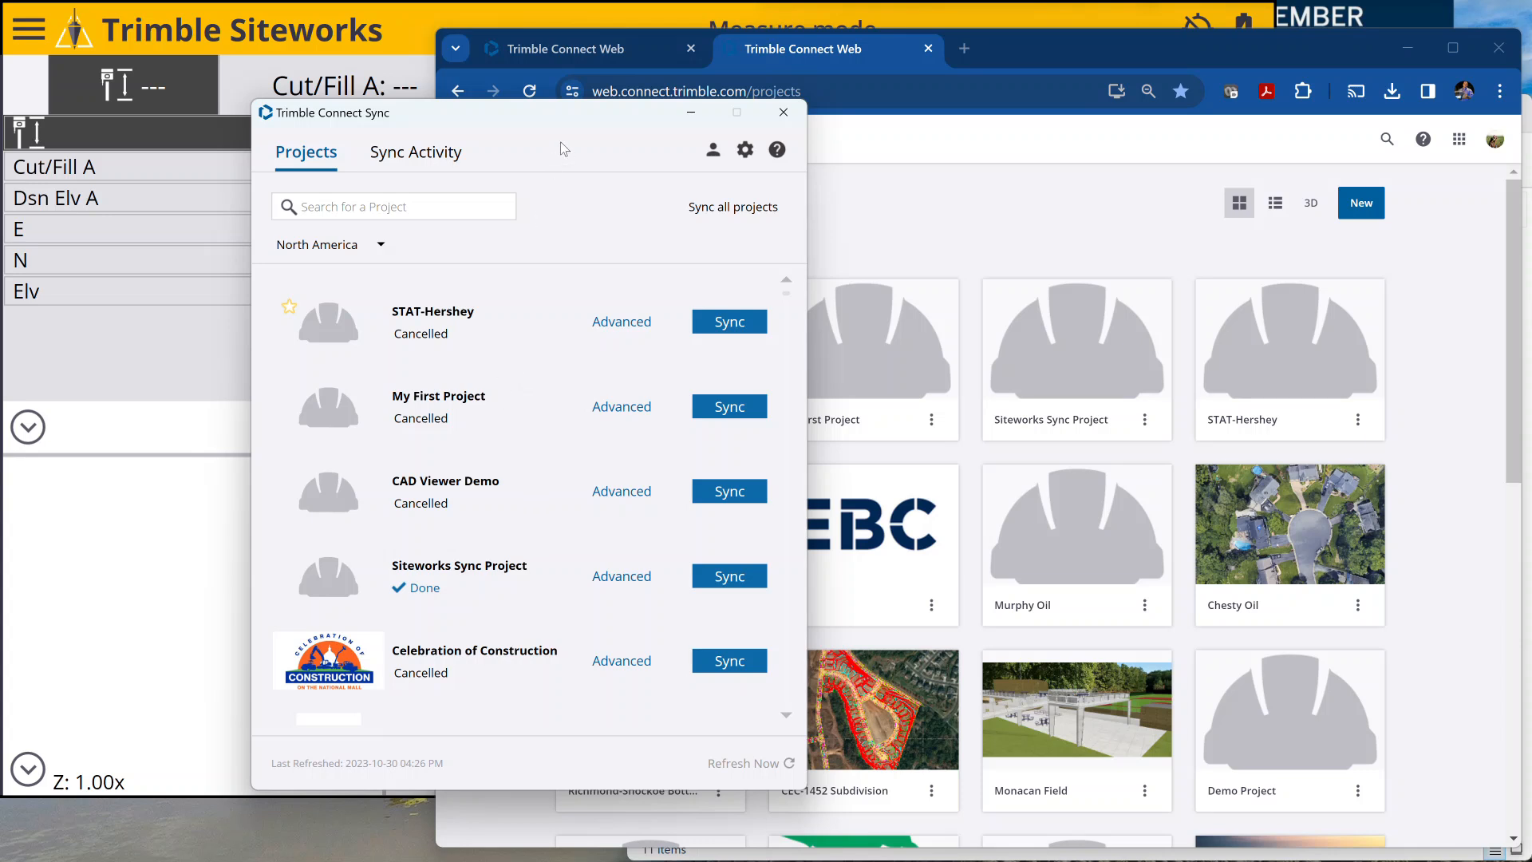
Move the Trimble Connect Sync window aside and open the CAD Viewer Demo project in the browser.
drag(571, 117, 429, 103)
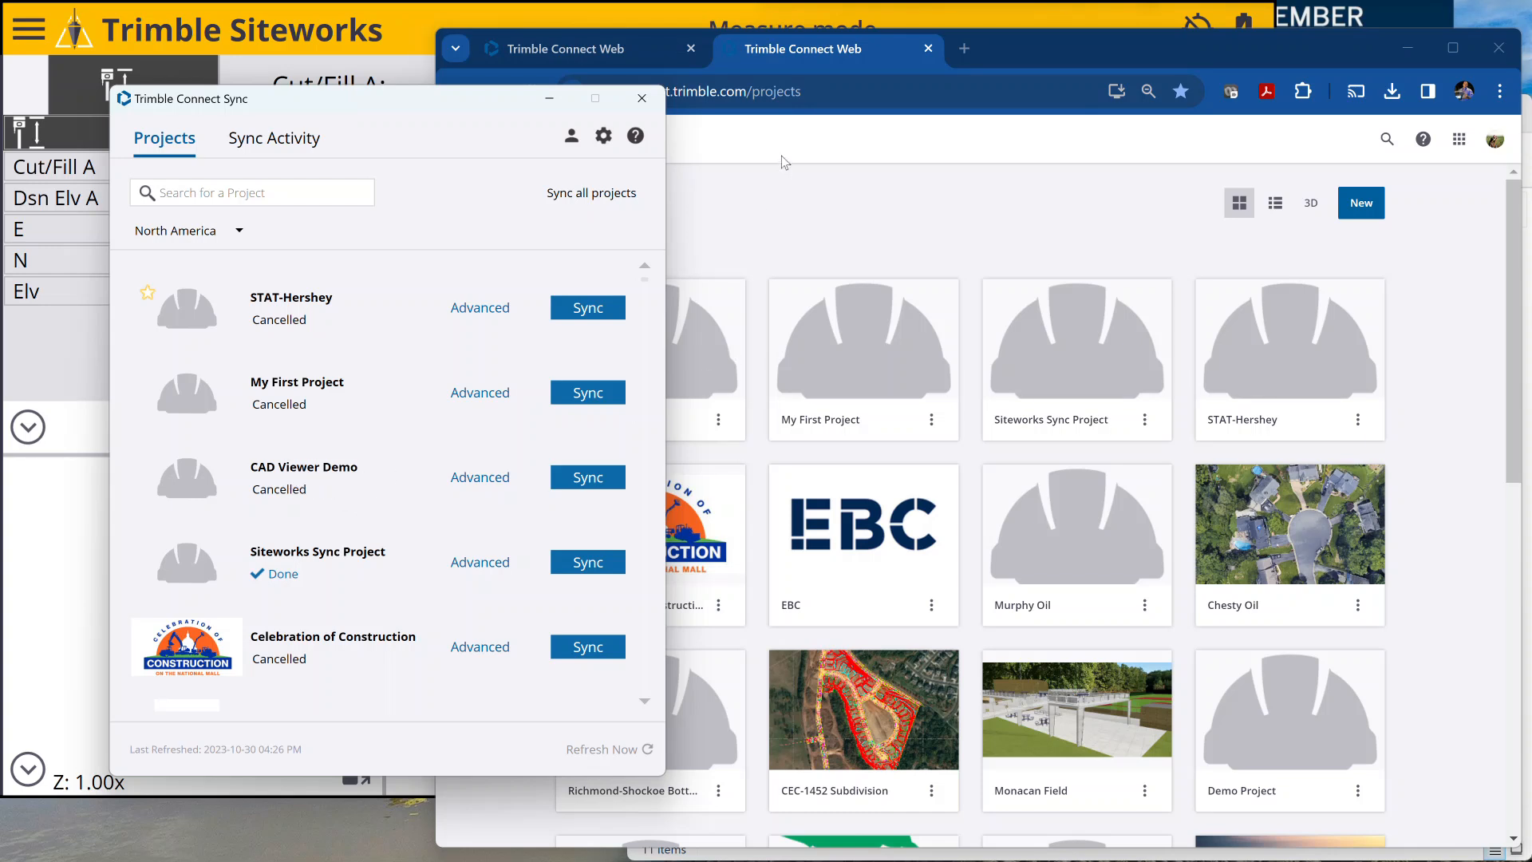
mouse_move(476, 90)
mouse_down()
mouse_move(367, 91)
mouse_move(611, 102)
mouse_move(489, 90)
mouse_up()
click(736, 348)
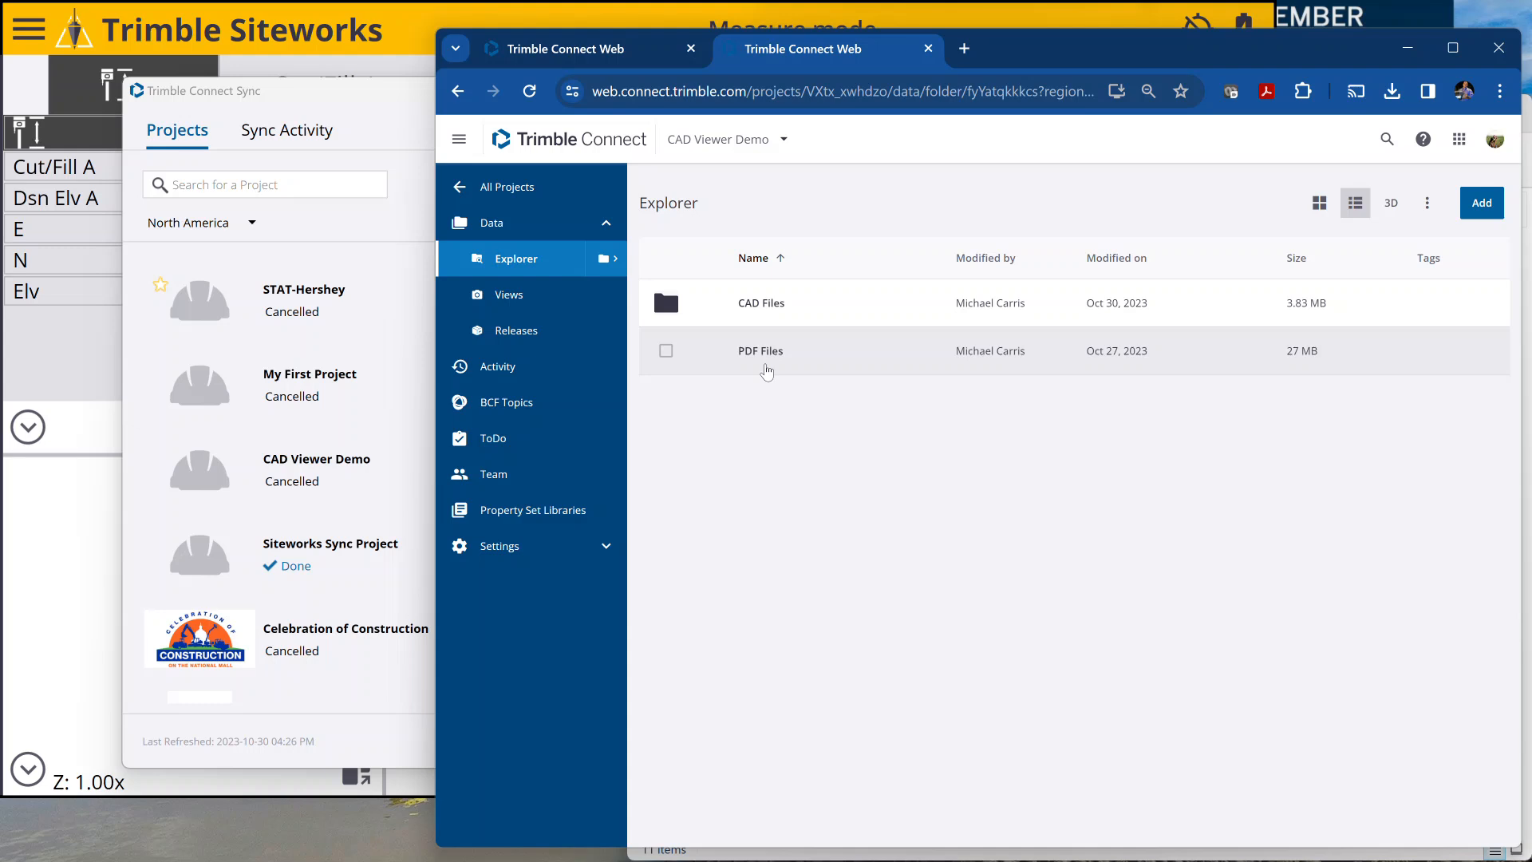
Show the Trimble SCS900 Data folder in File Explorer and arrange it beside the Trimble Connect Sync window.
click(404, 113)
mouse_move(387, 859)
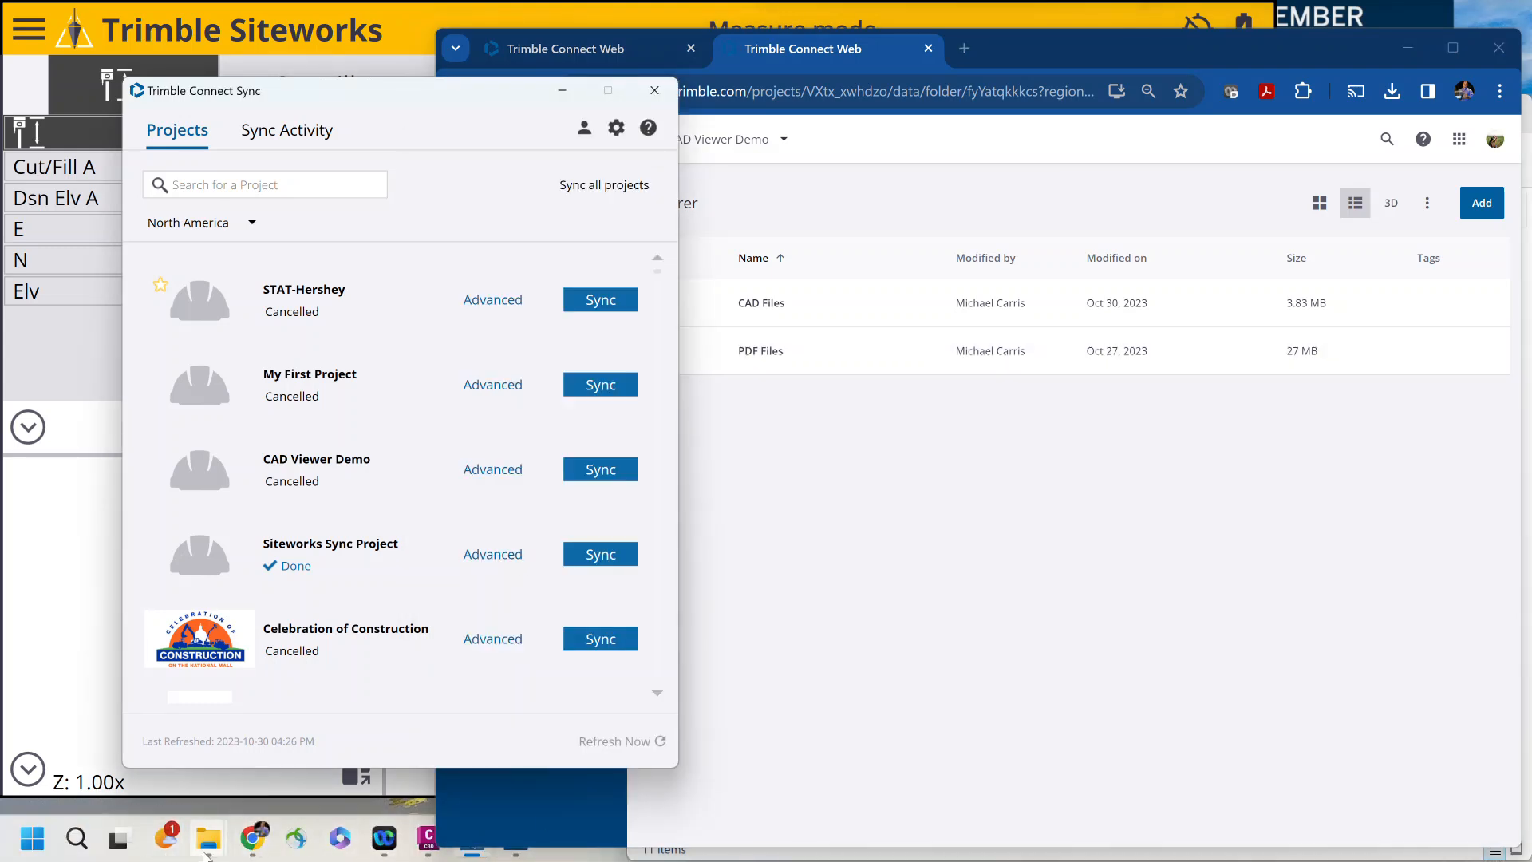
mouse_move(208, 838)
click(286, 778)
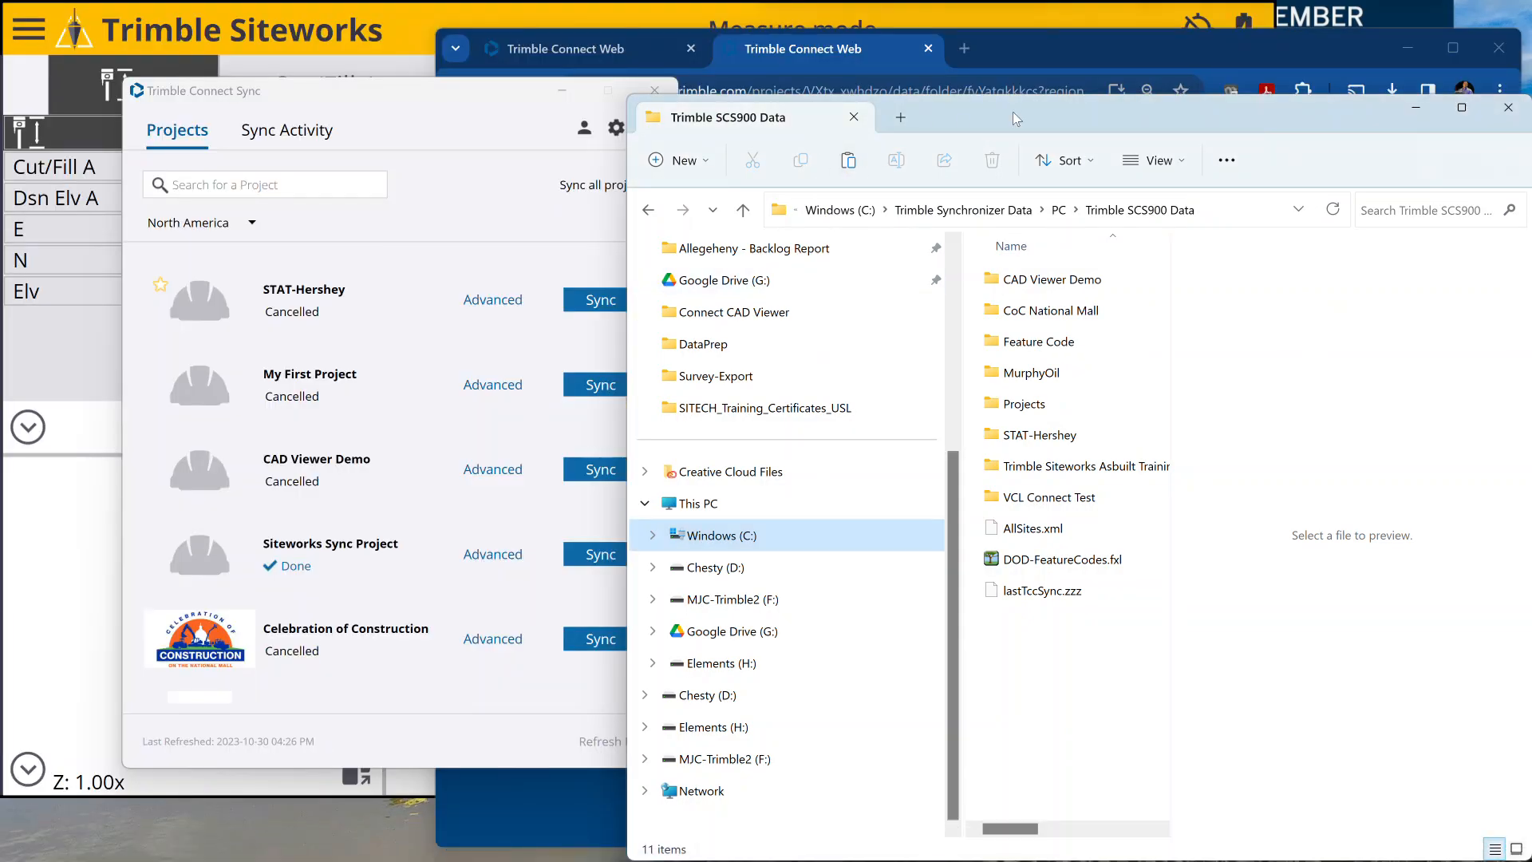
drag(1012, 118, 997, 79)
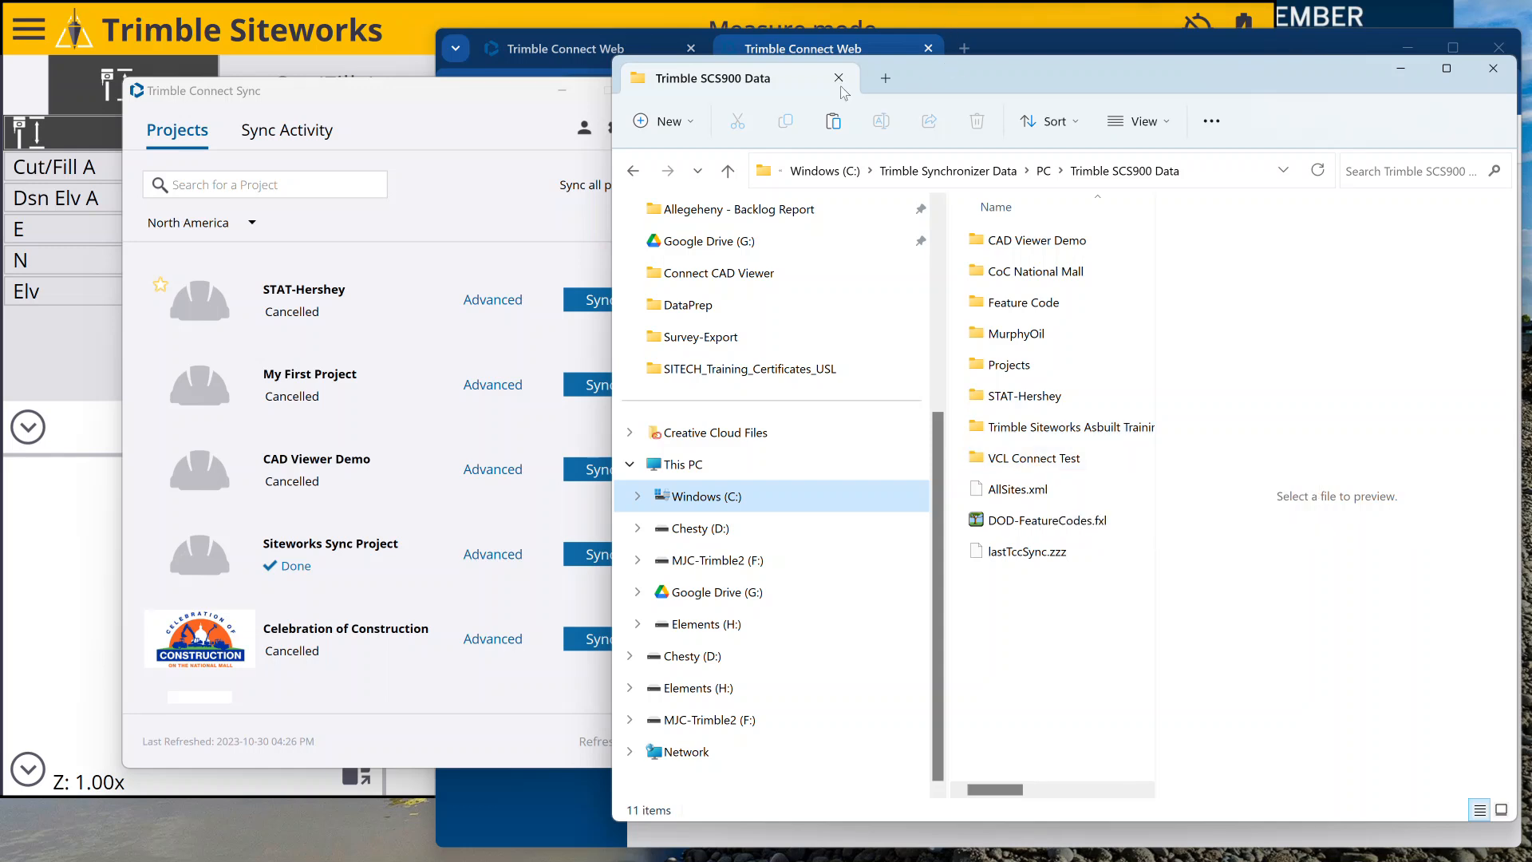
click(471, 112)
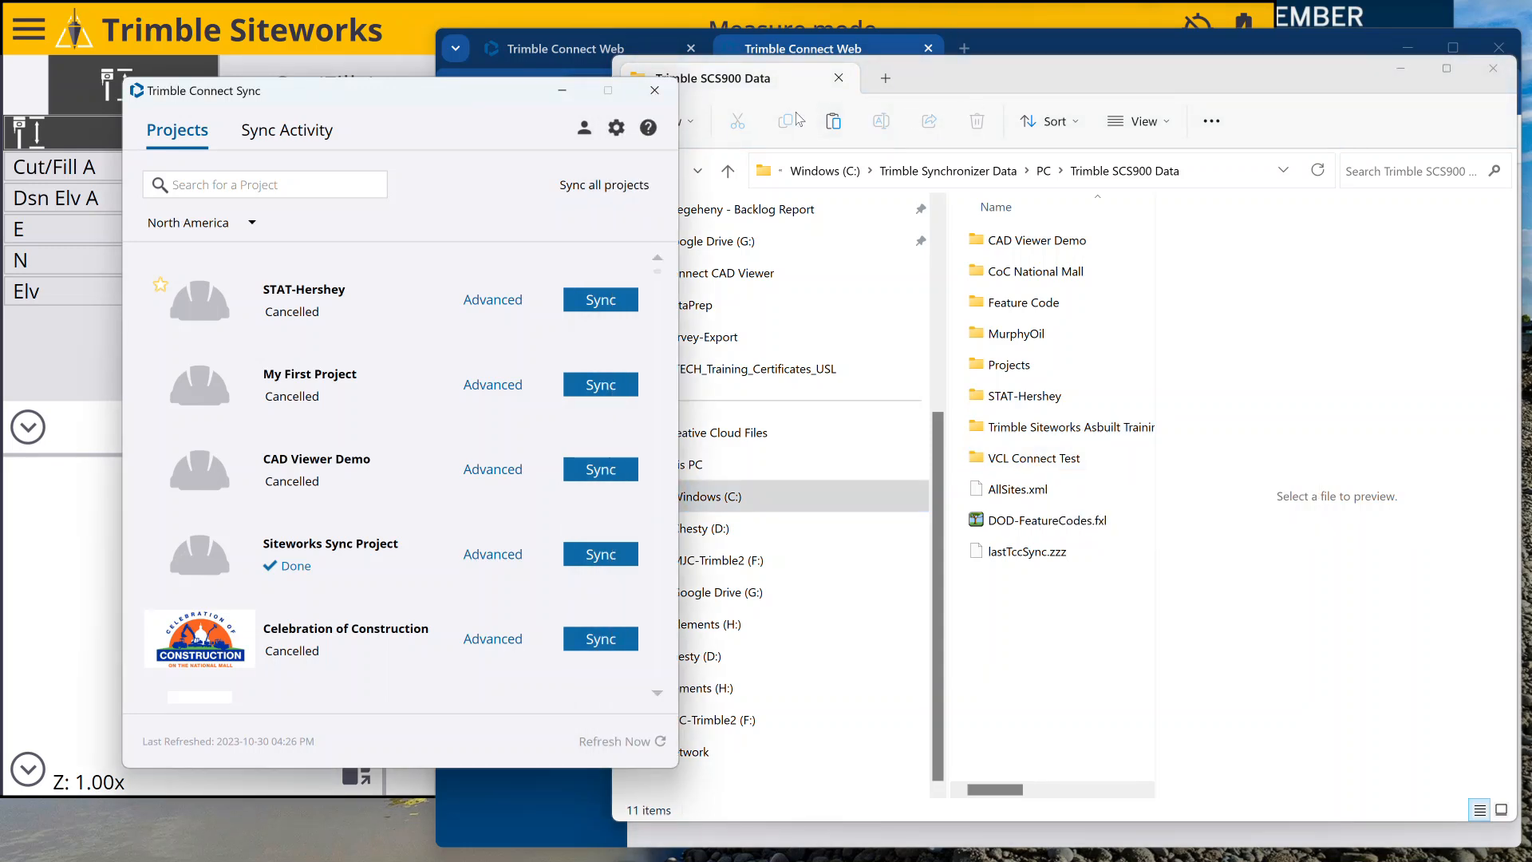
drag(505, 98, 469, 76)
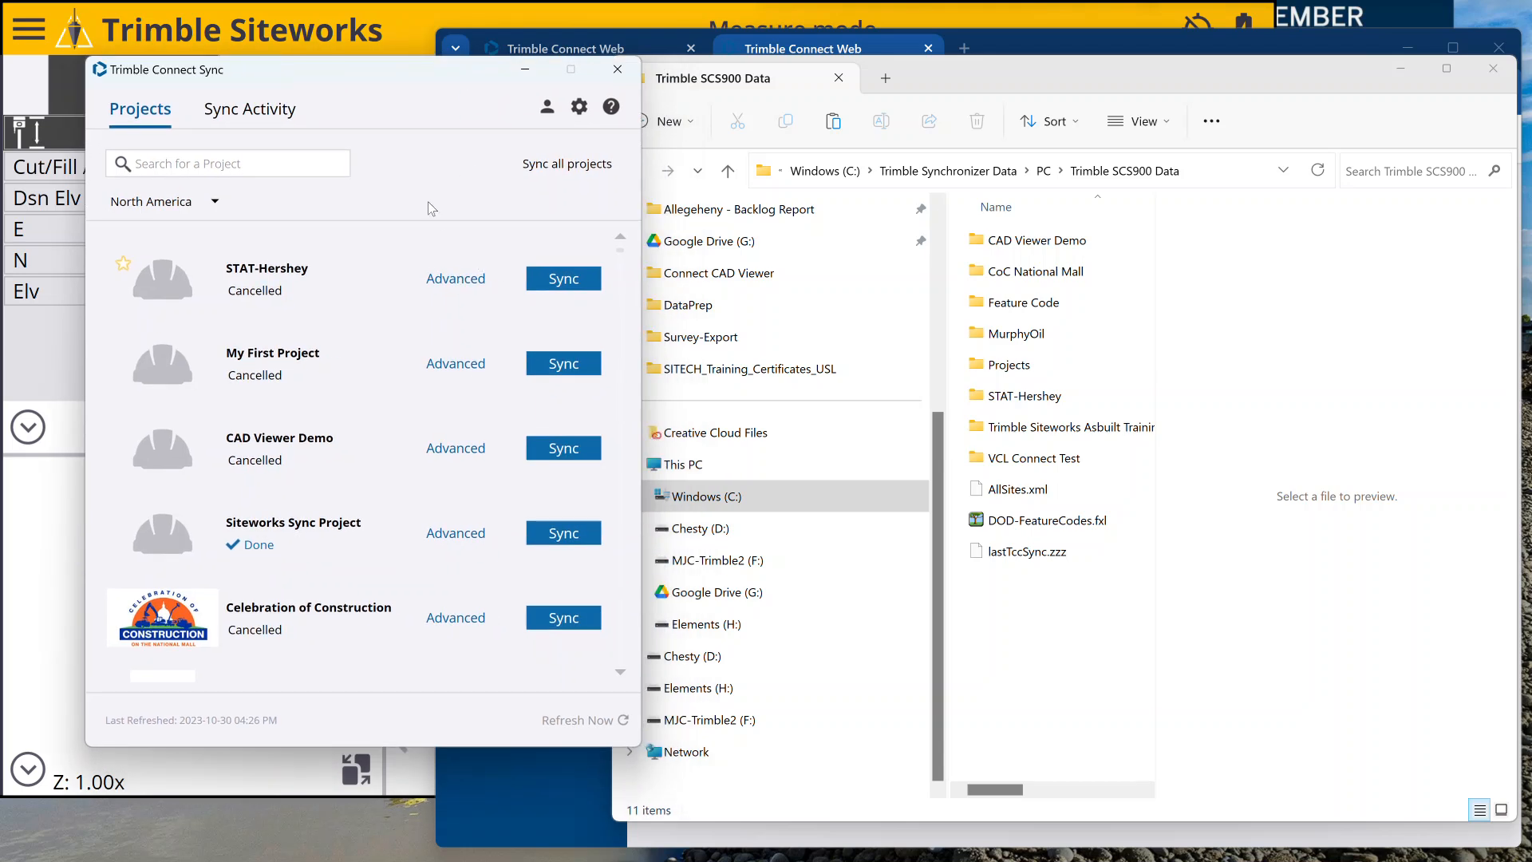
Review the local project location in CAD Viewer Demo's Full Project Sync schedule and return to the project list.
click(444, 451)
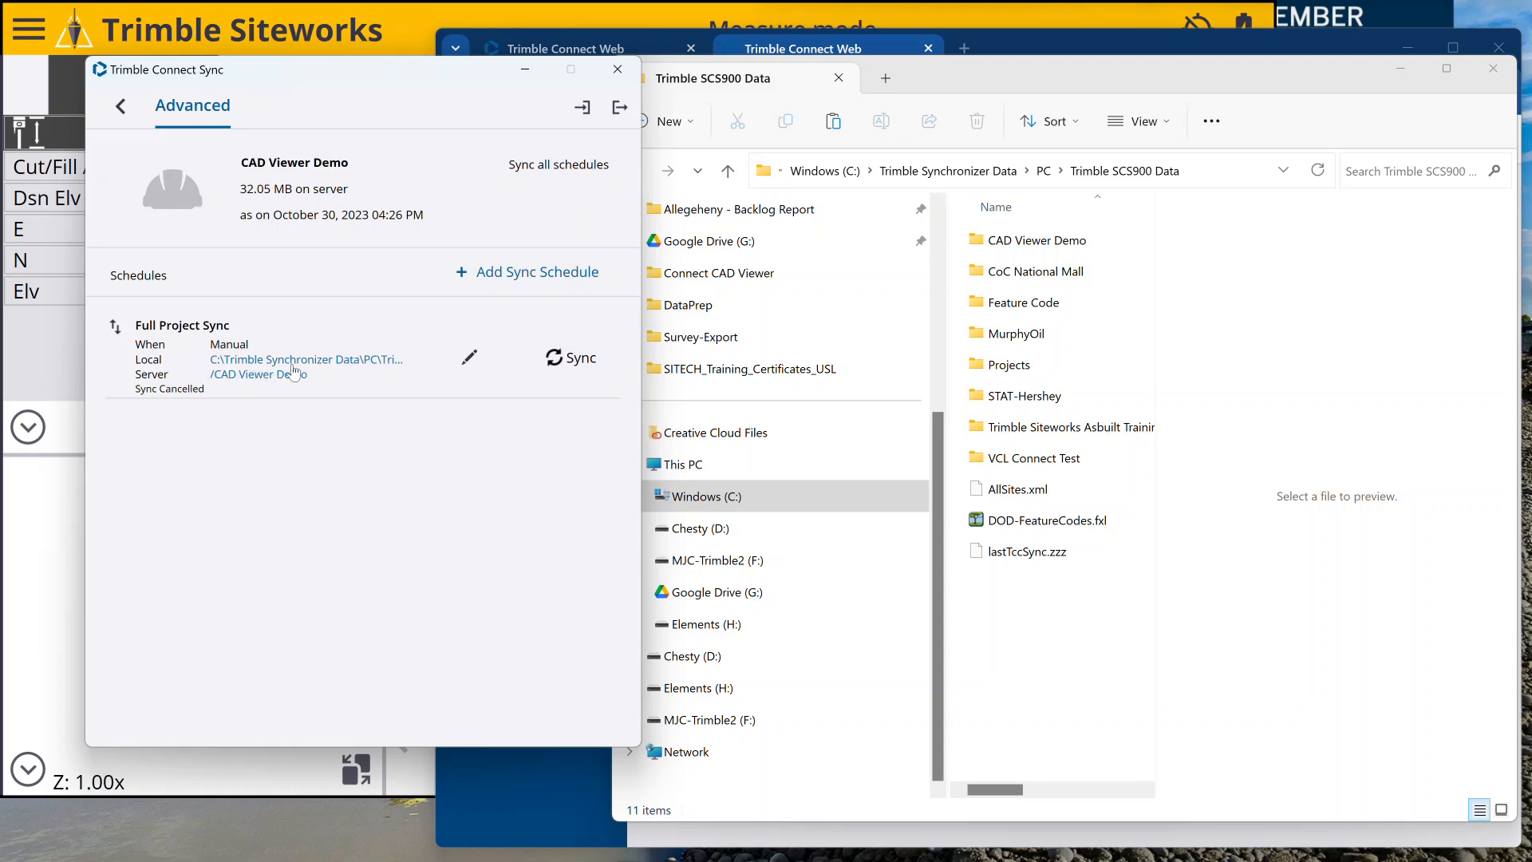
click(469, 357)
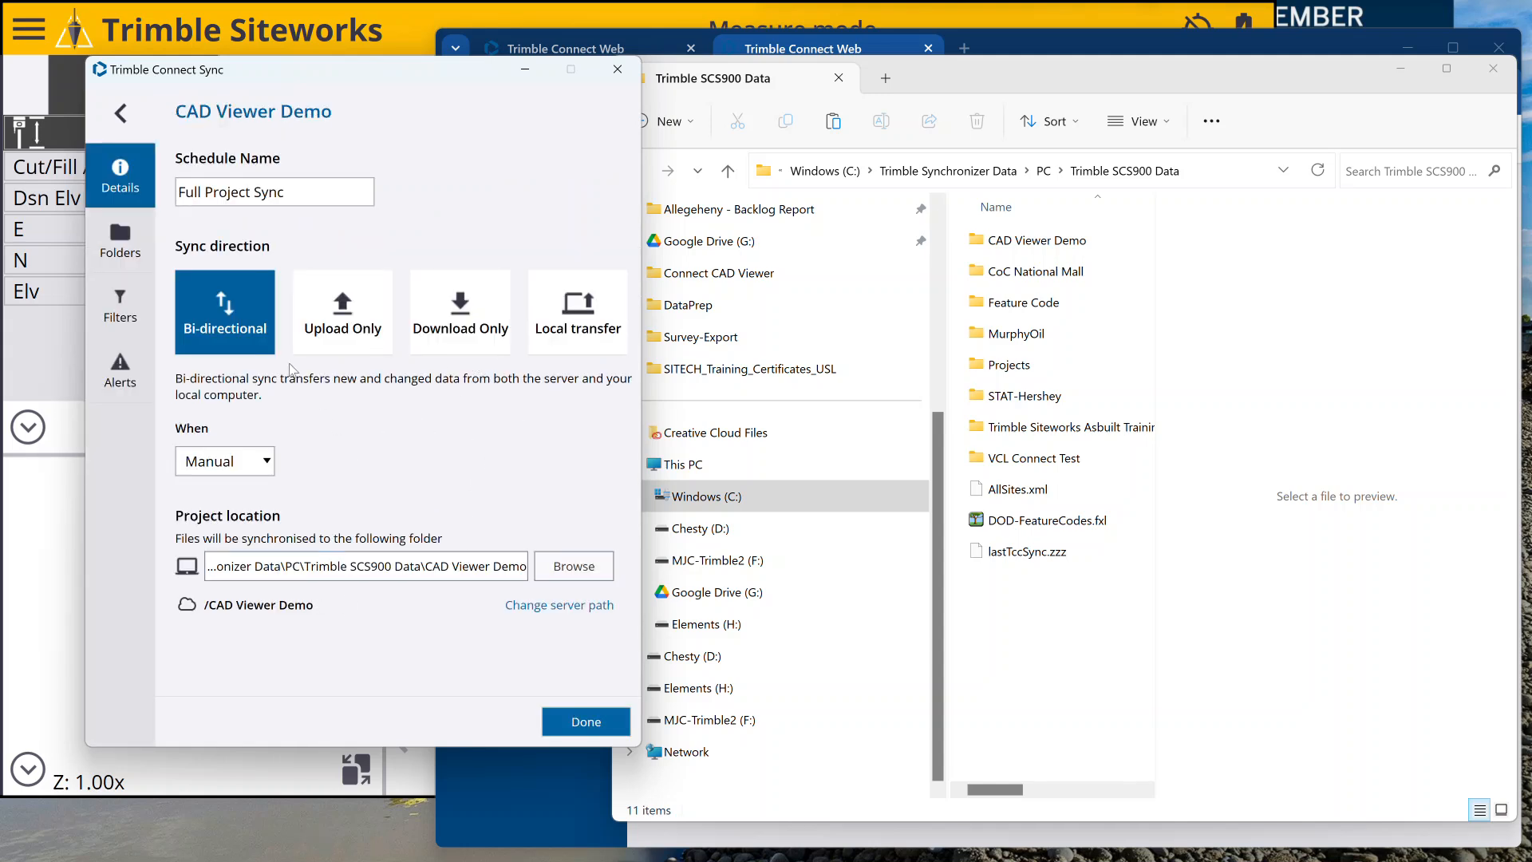
click(224, 570)
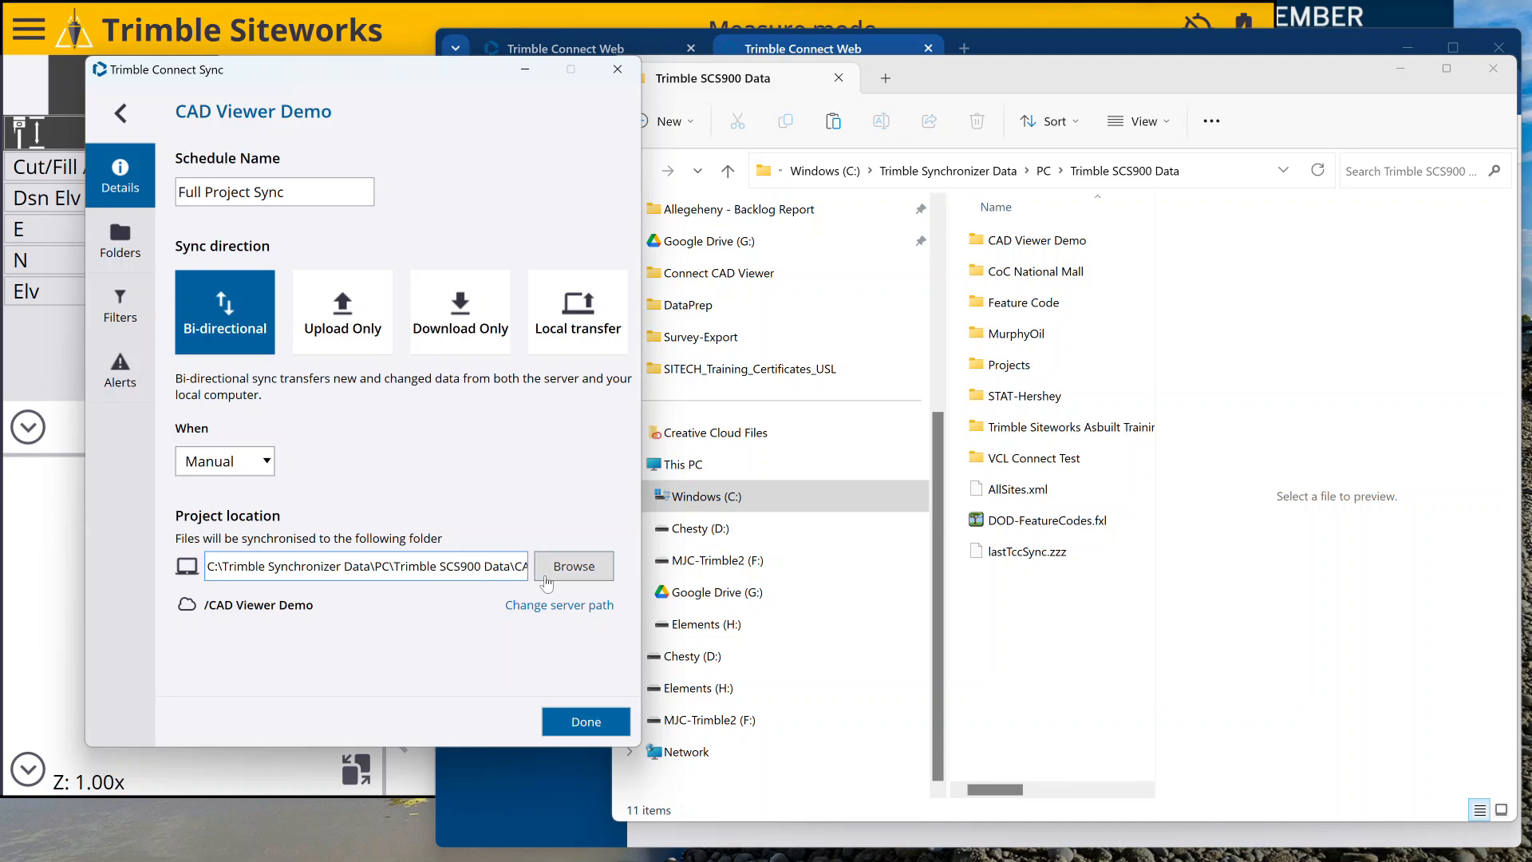
key(End)
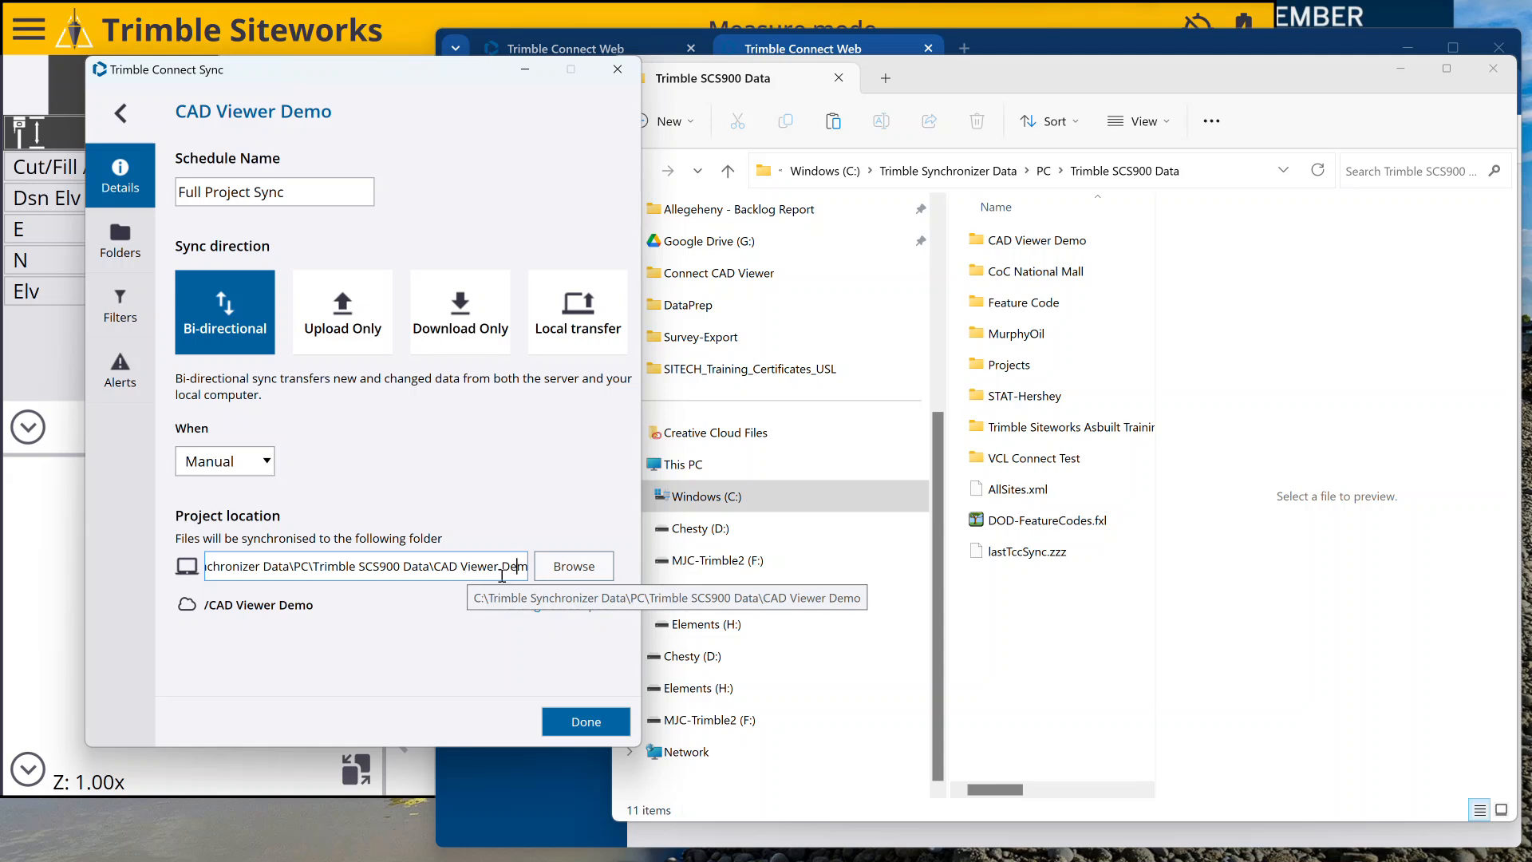
click(120, 113)
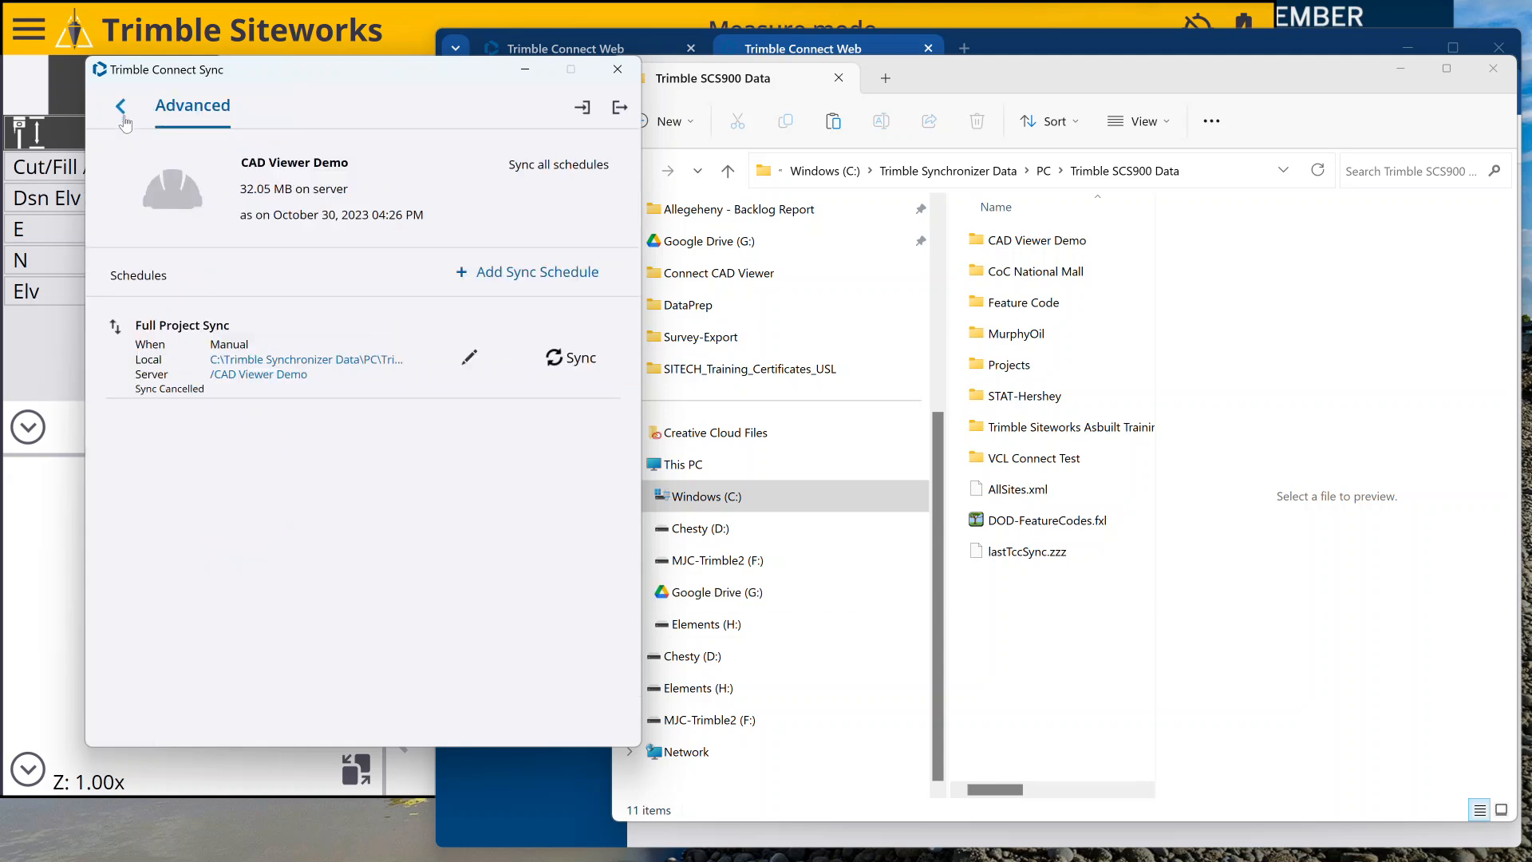
click(121, 108)
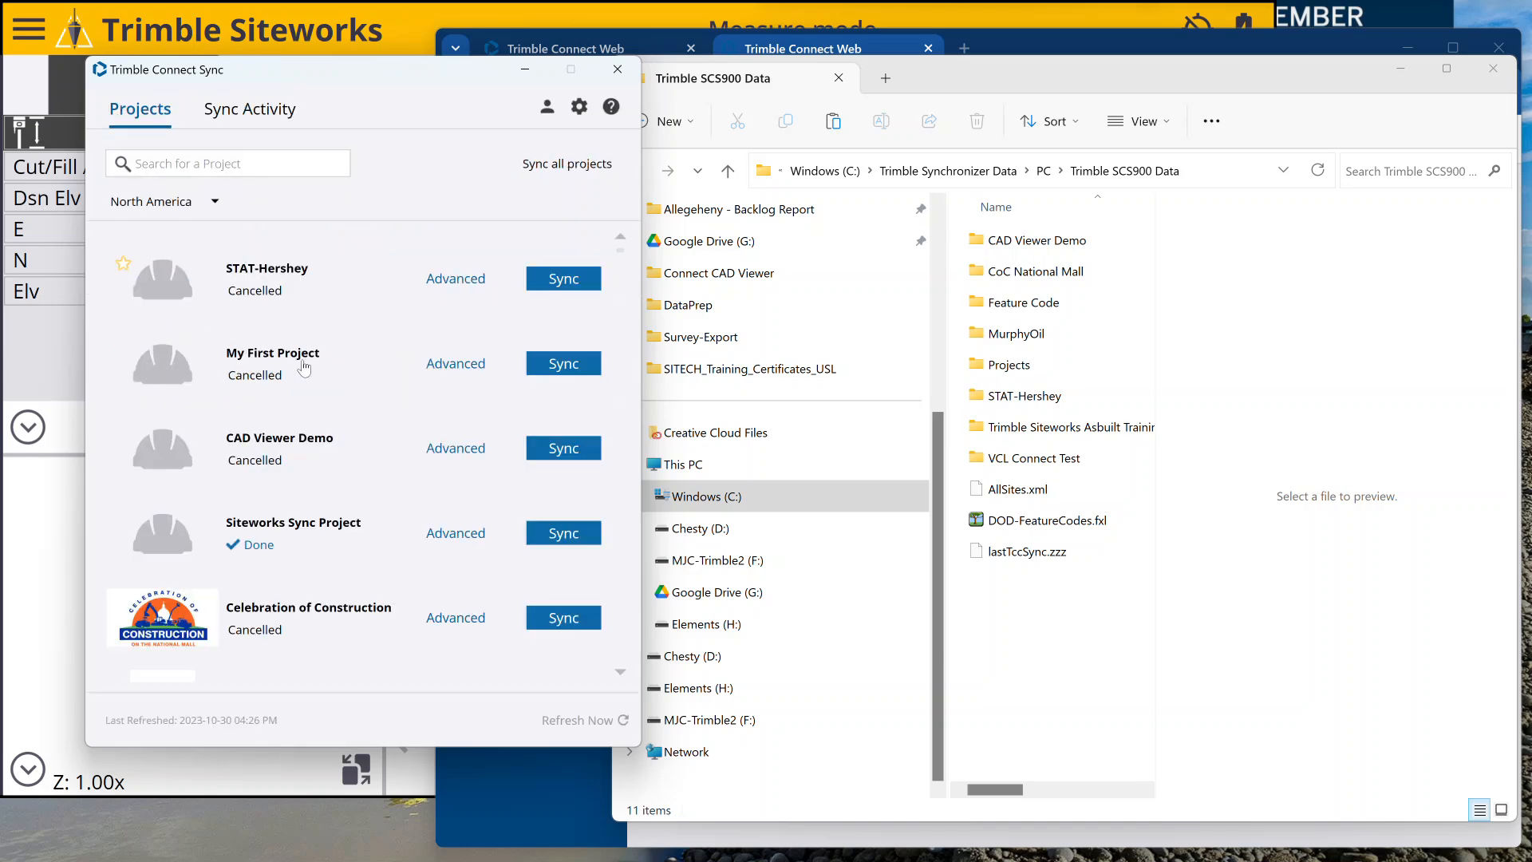
Review the Full Project Sync schedule details of My First Project and return to the project list.
click(443, 363)
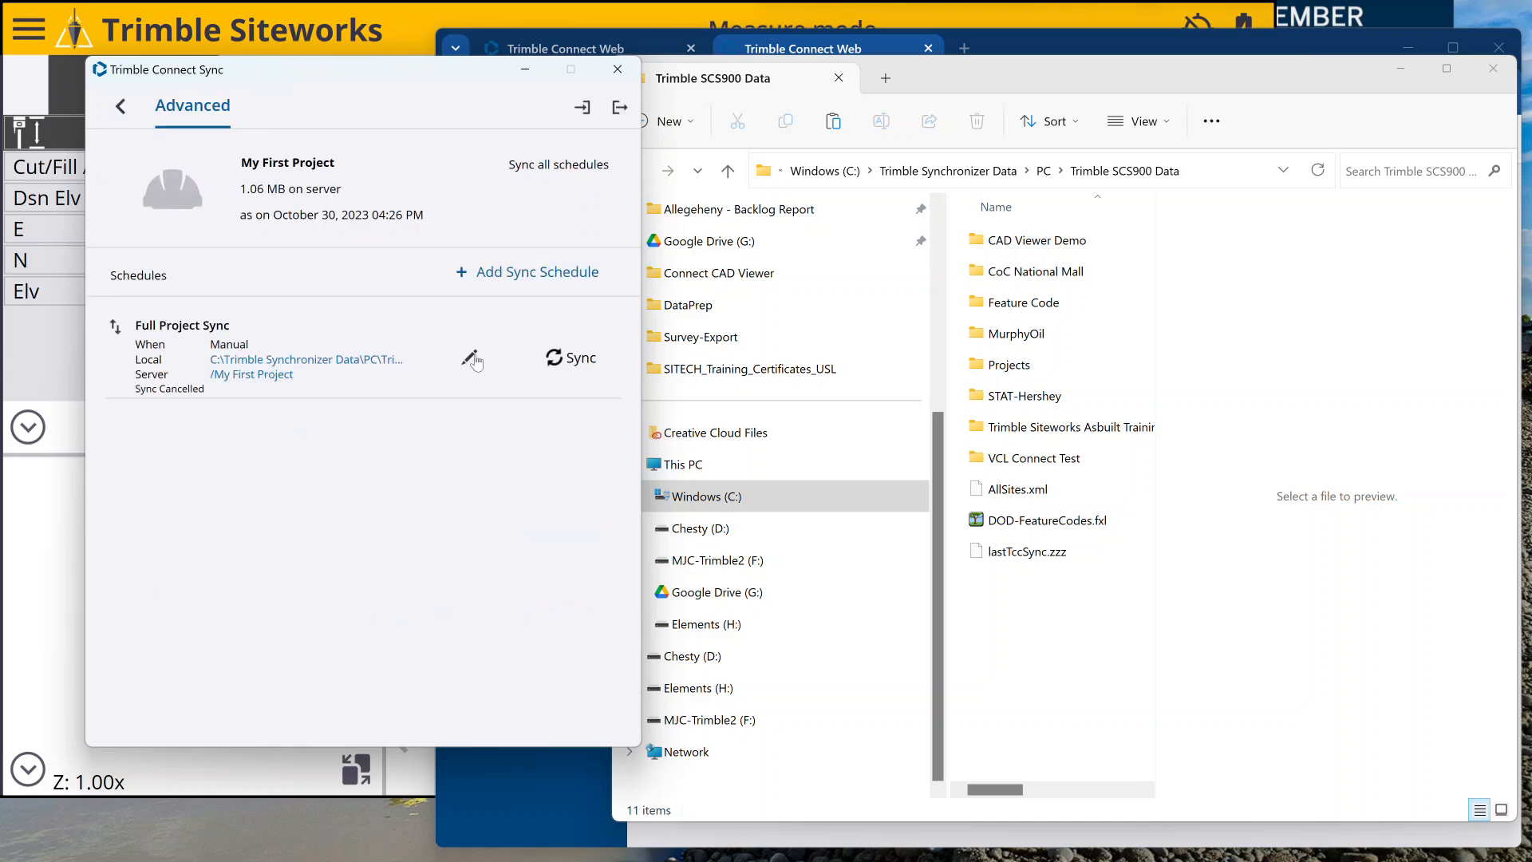
click(474, 355)
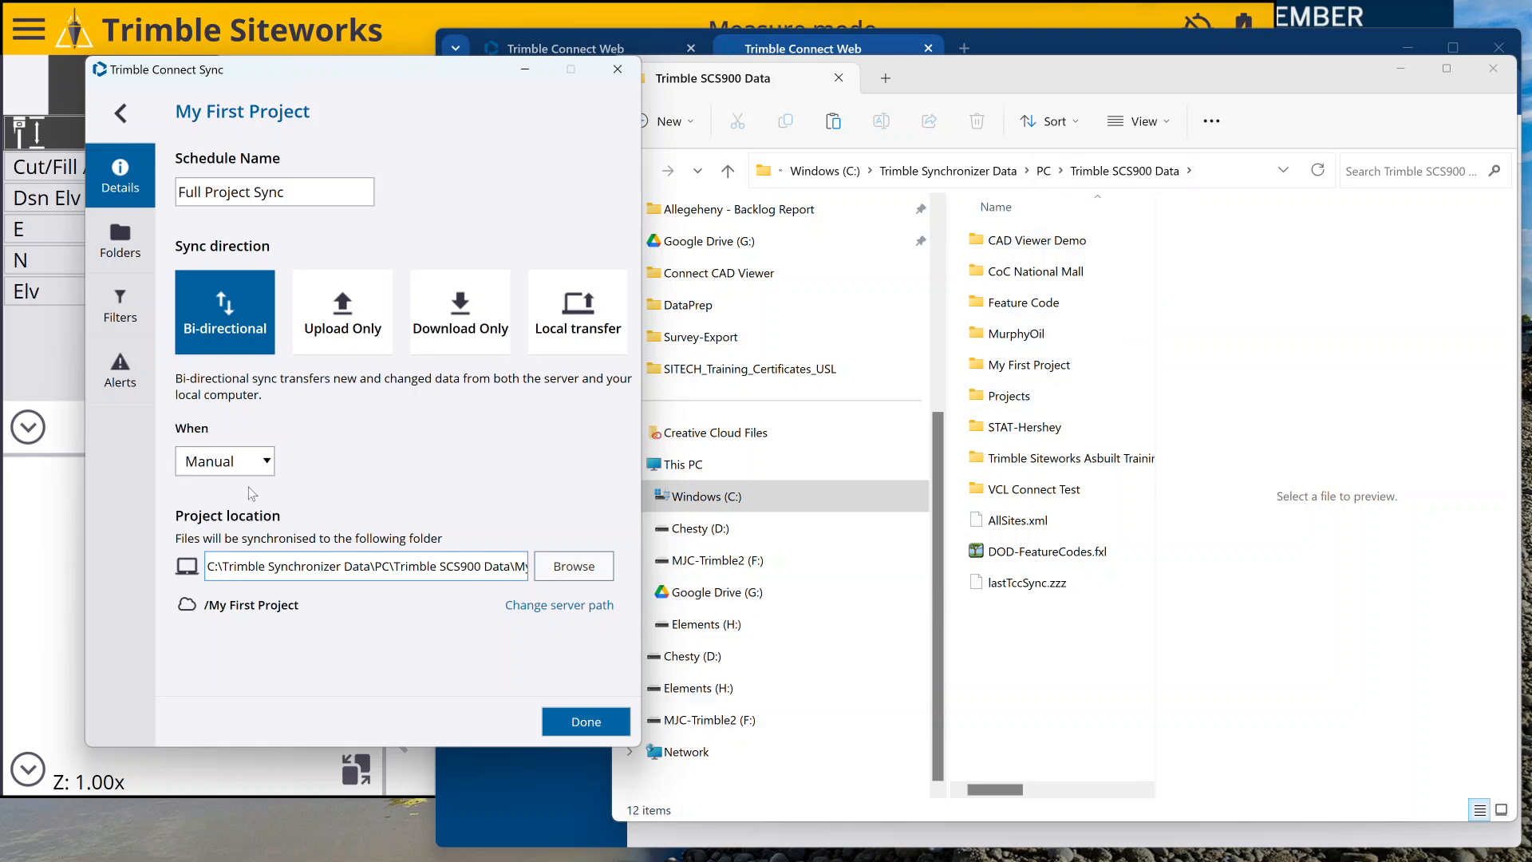
click(128, 123)
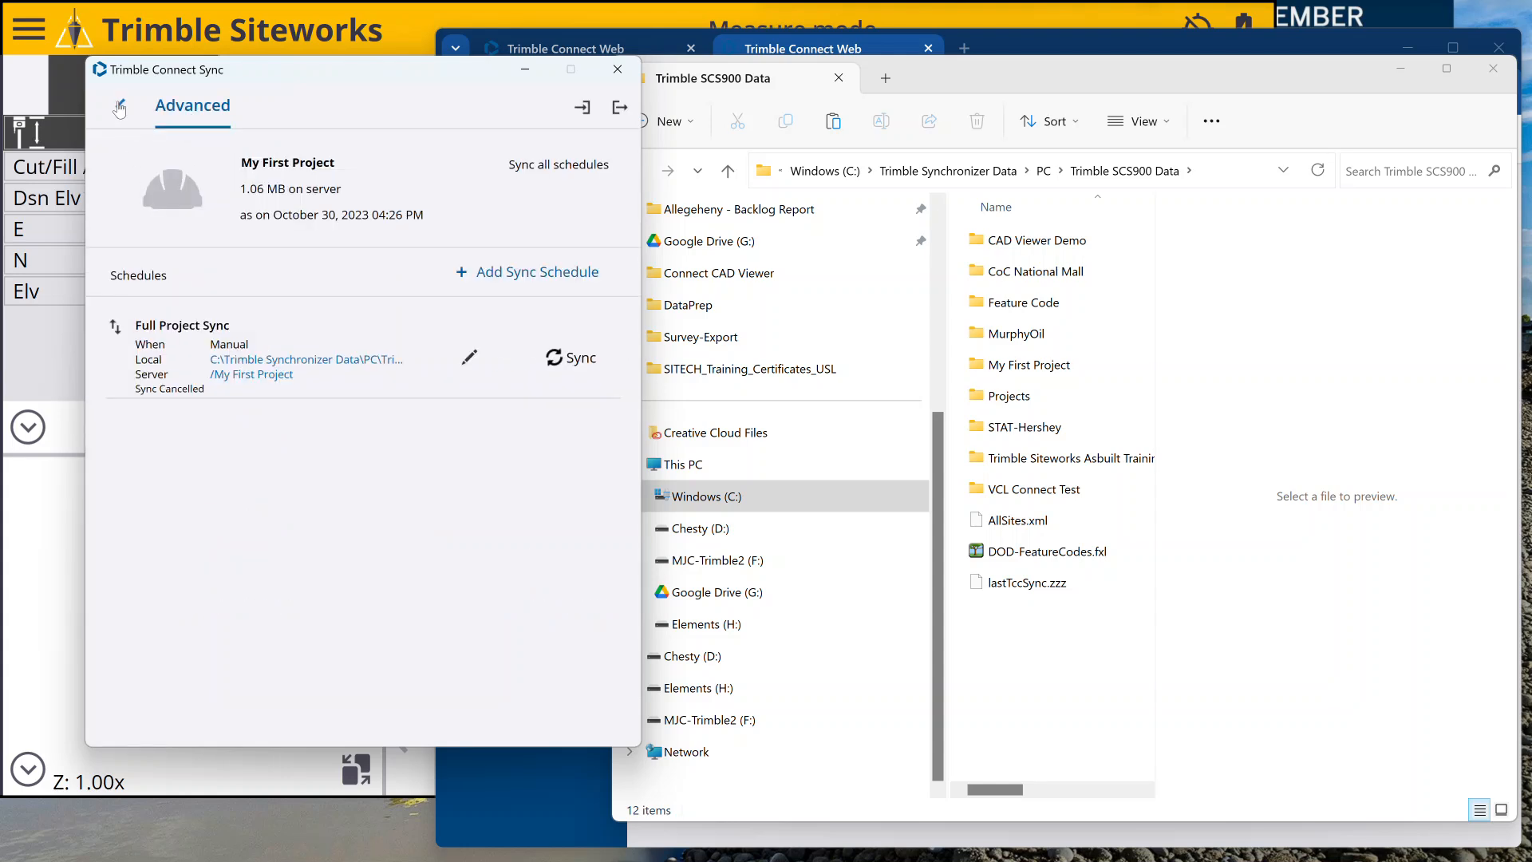
click(120, 107)
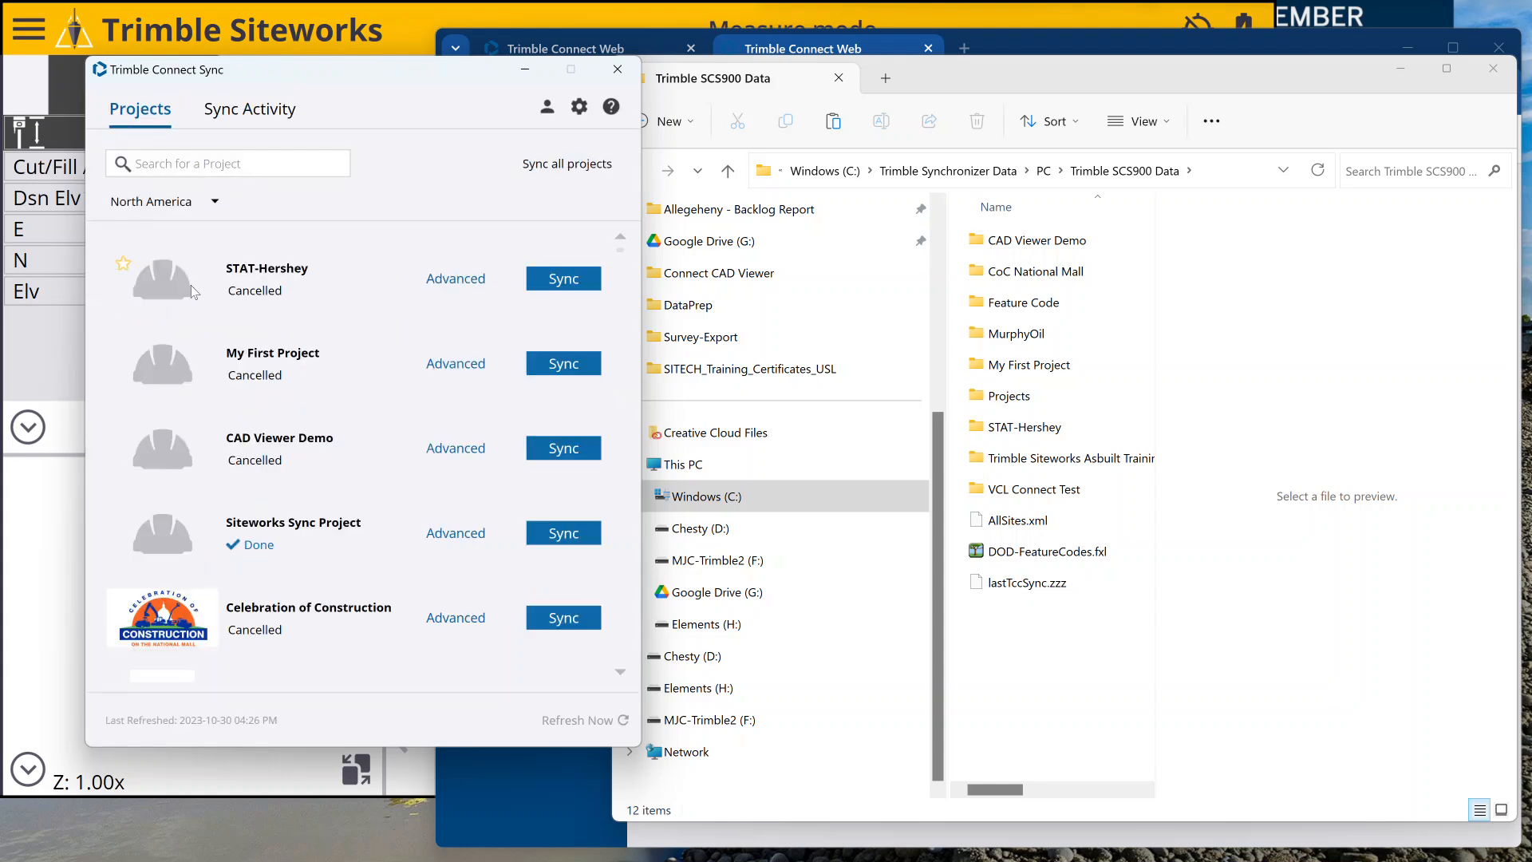
Preview the sync changes for CAD Viewer Demo and cancel the preview.
click(570, 448)
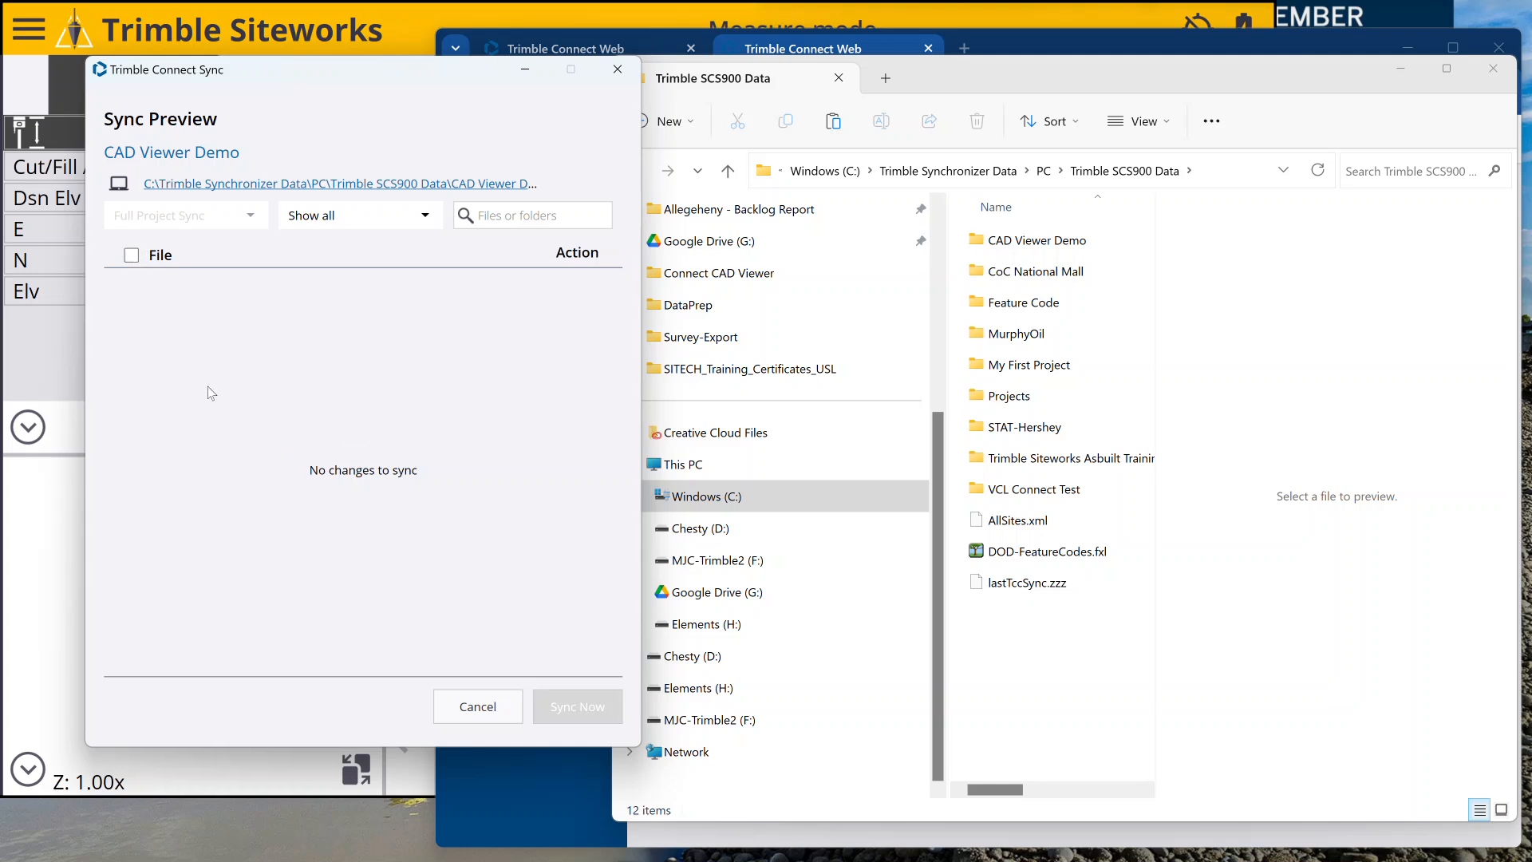
click(477, 707)
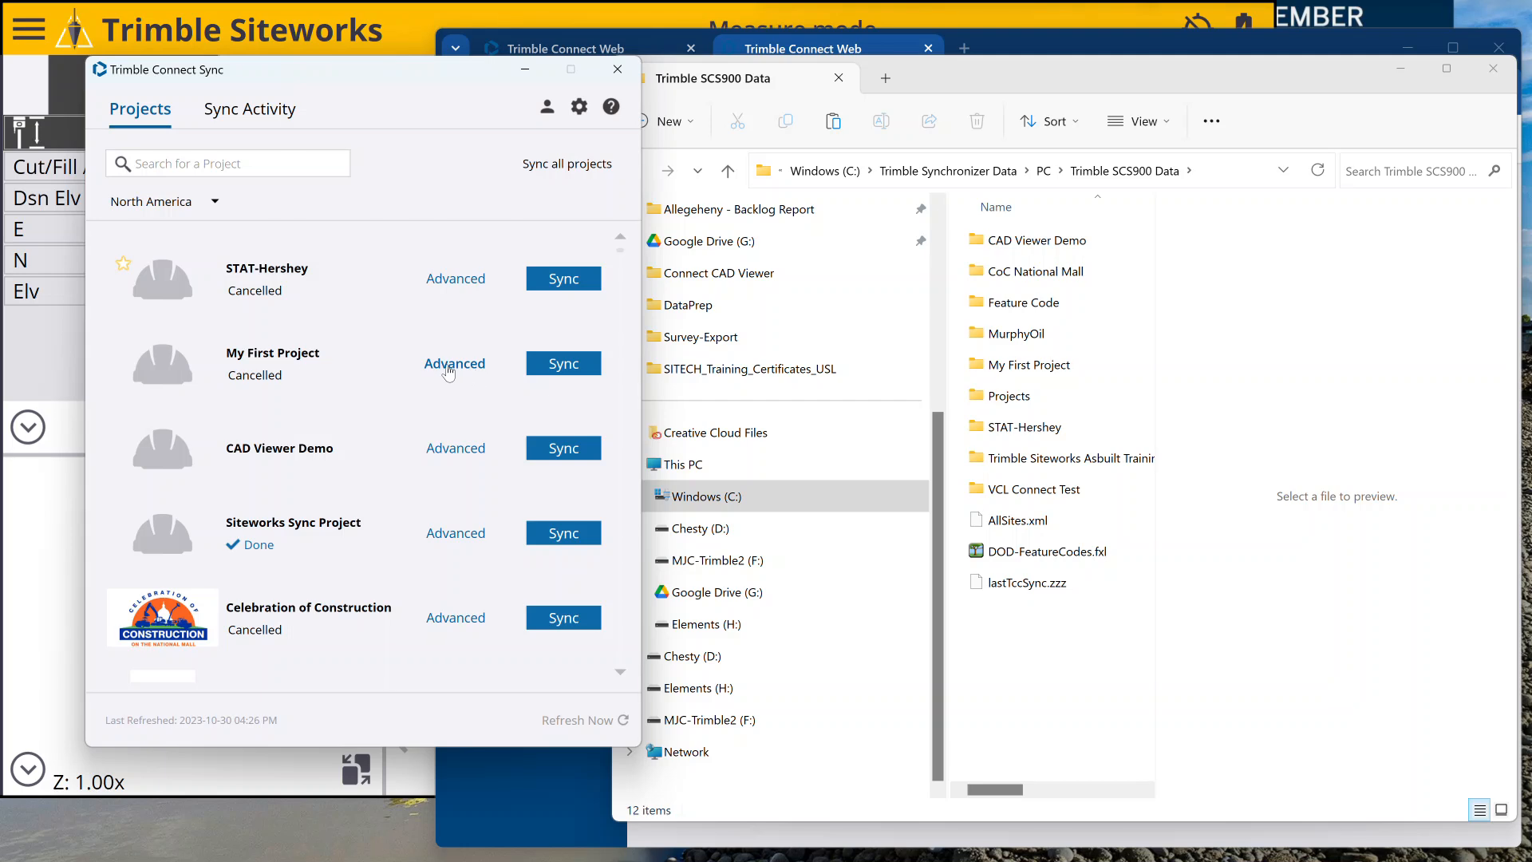
Sync My First Project with all previewed files and folders, and open its local folder in File Explorer.
click(562, 364)
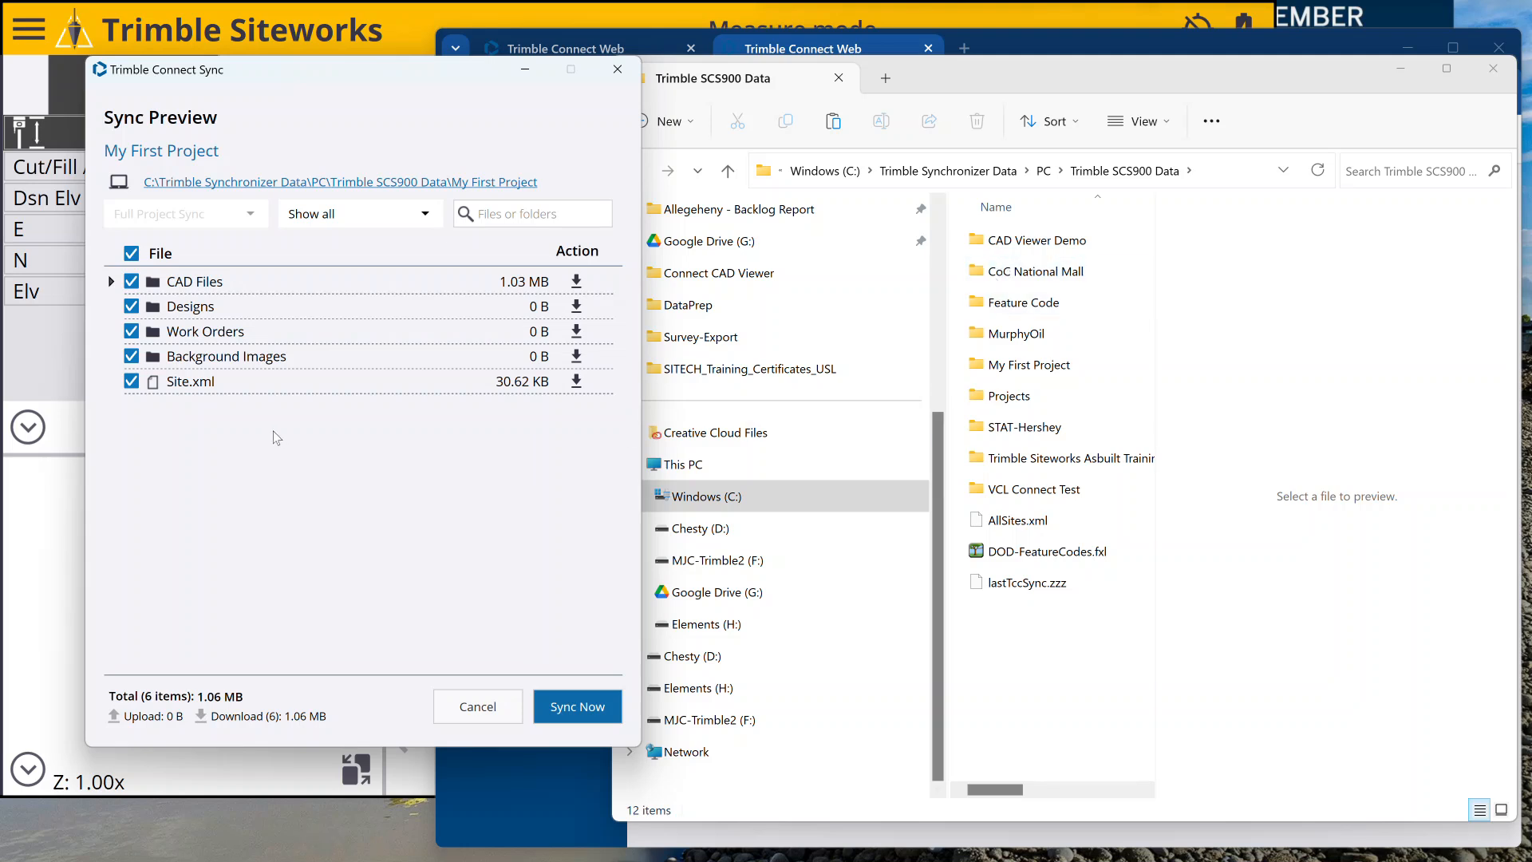
click(569, 715)
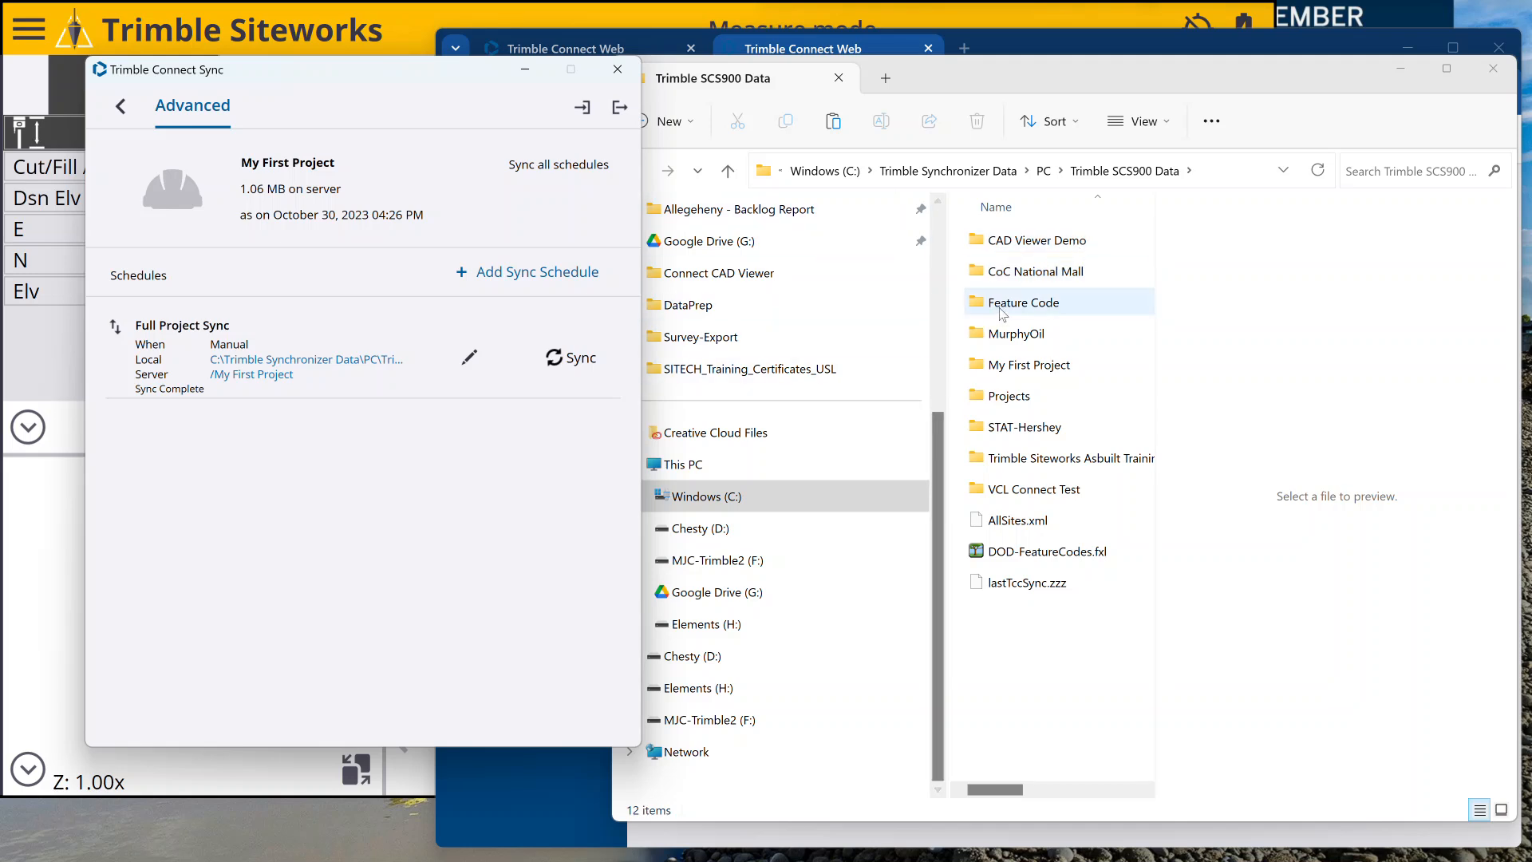
double_click(981, 368)
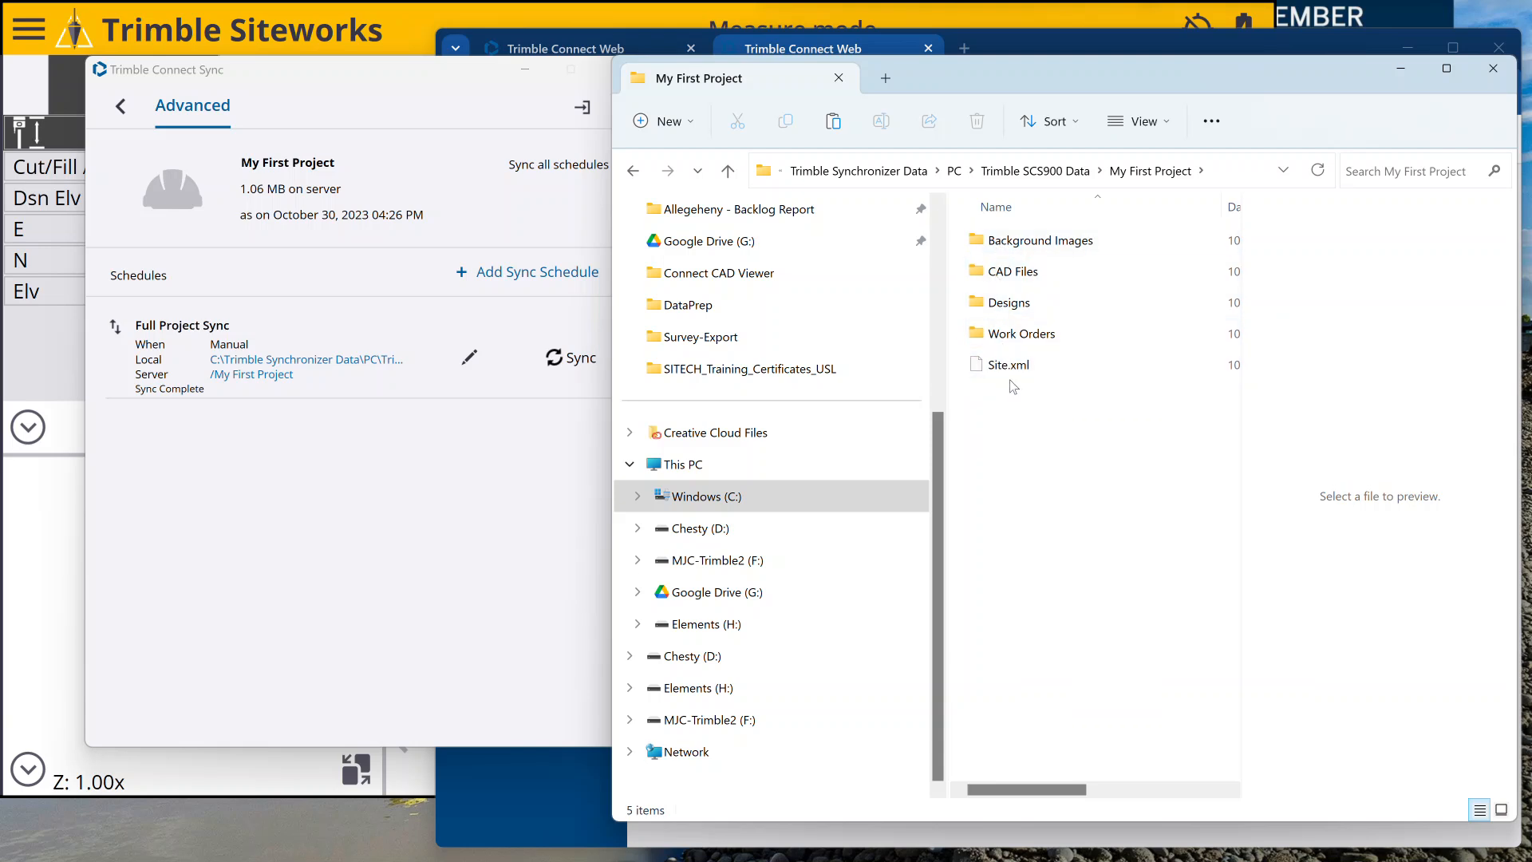
Show the advanced sync details of Siteworks Sync Project and try to open its local folder.
click(120, 106)
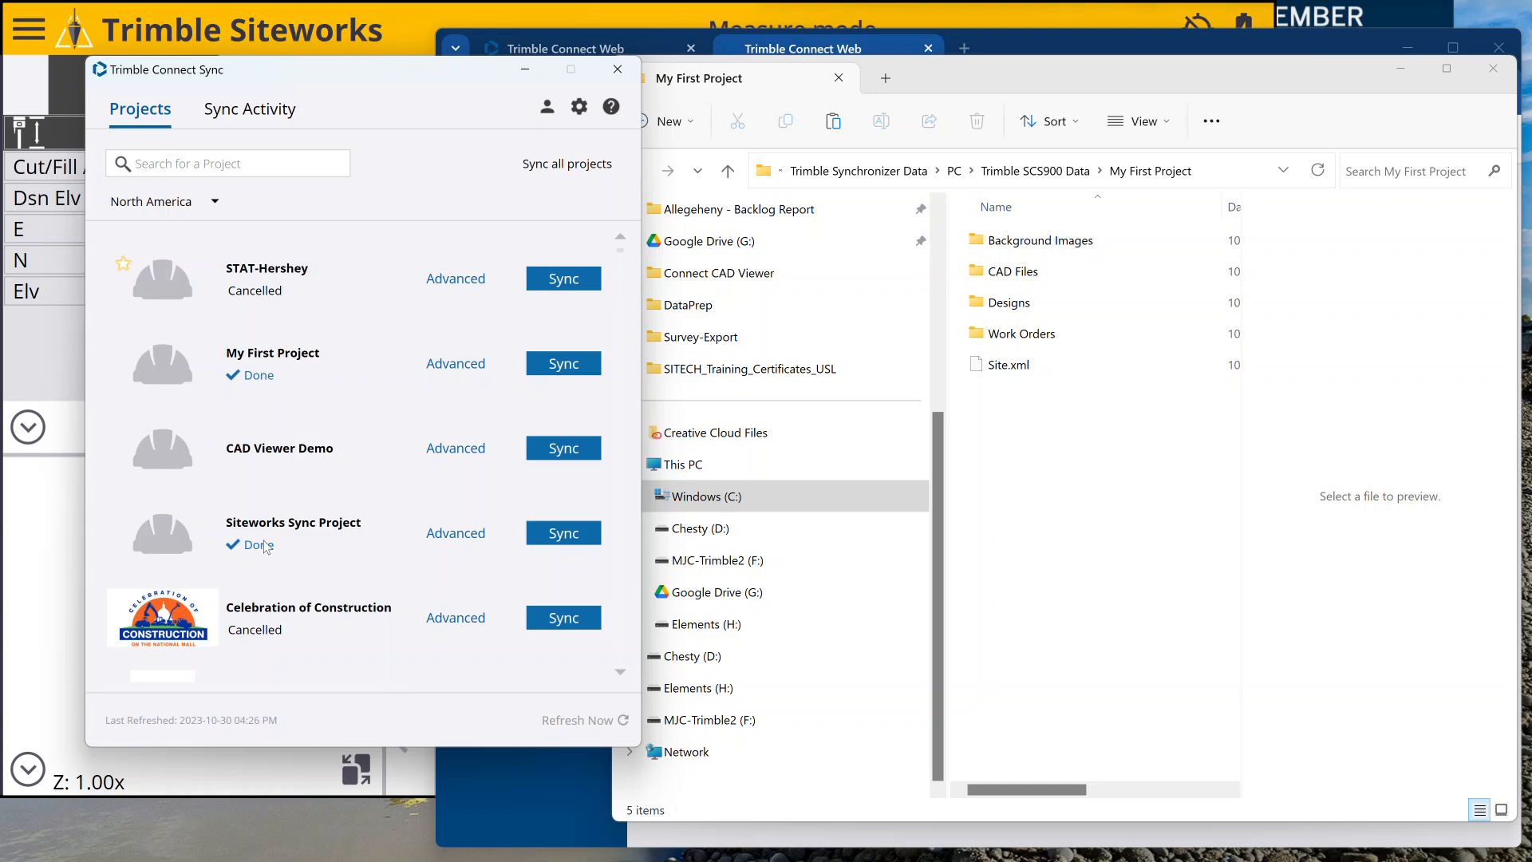
click(455, 533)
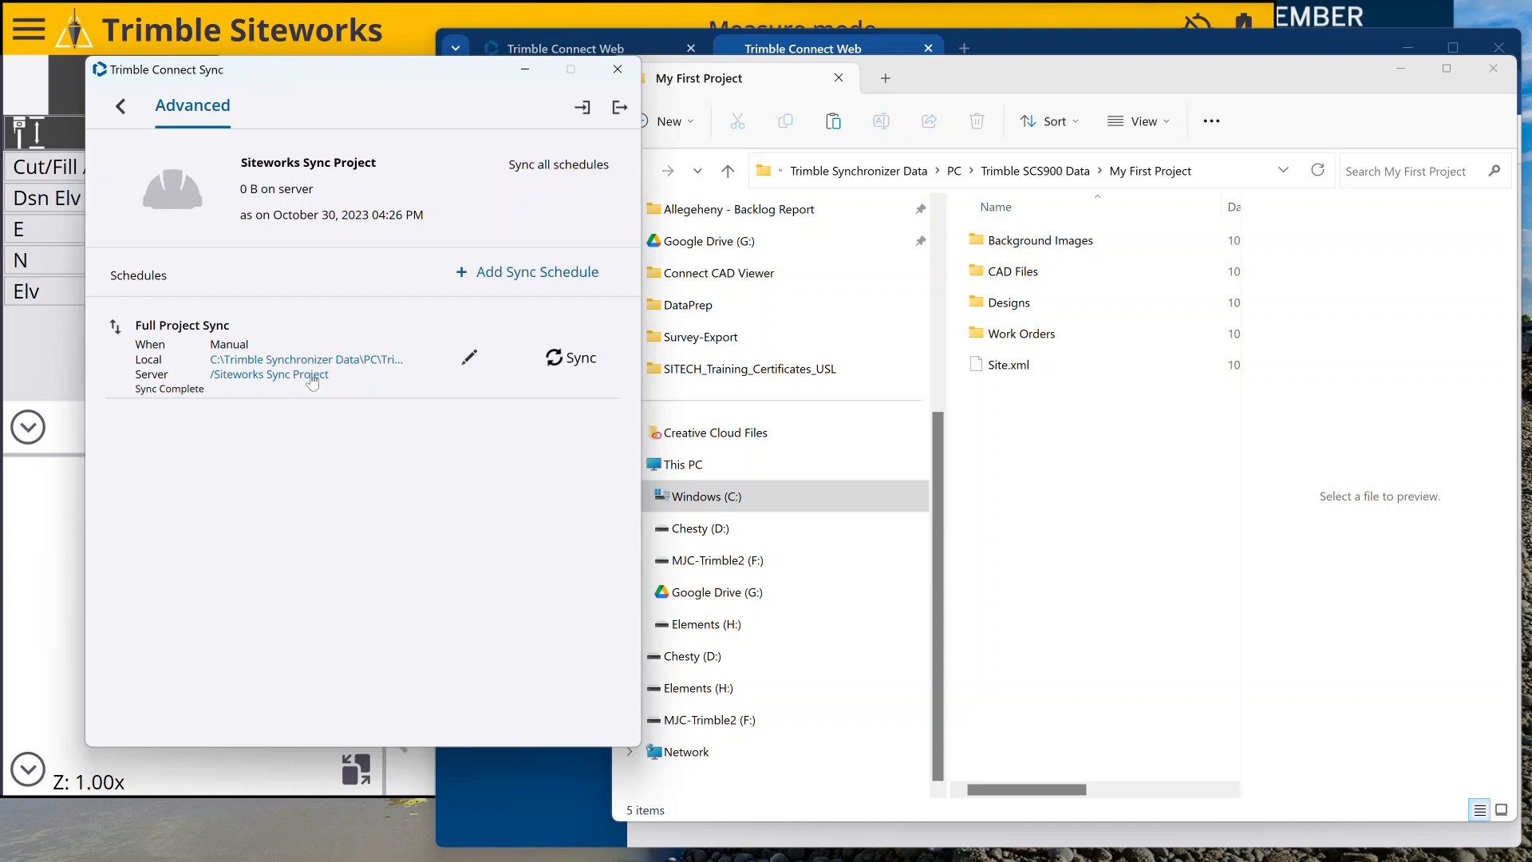
click(384, 361)
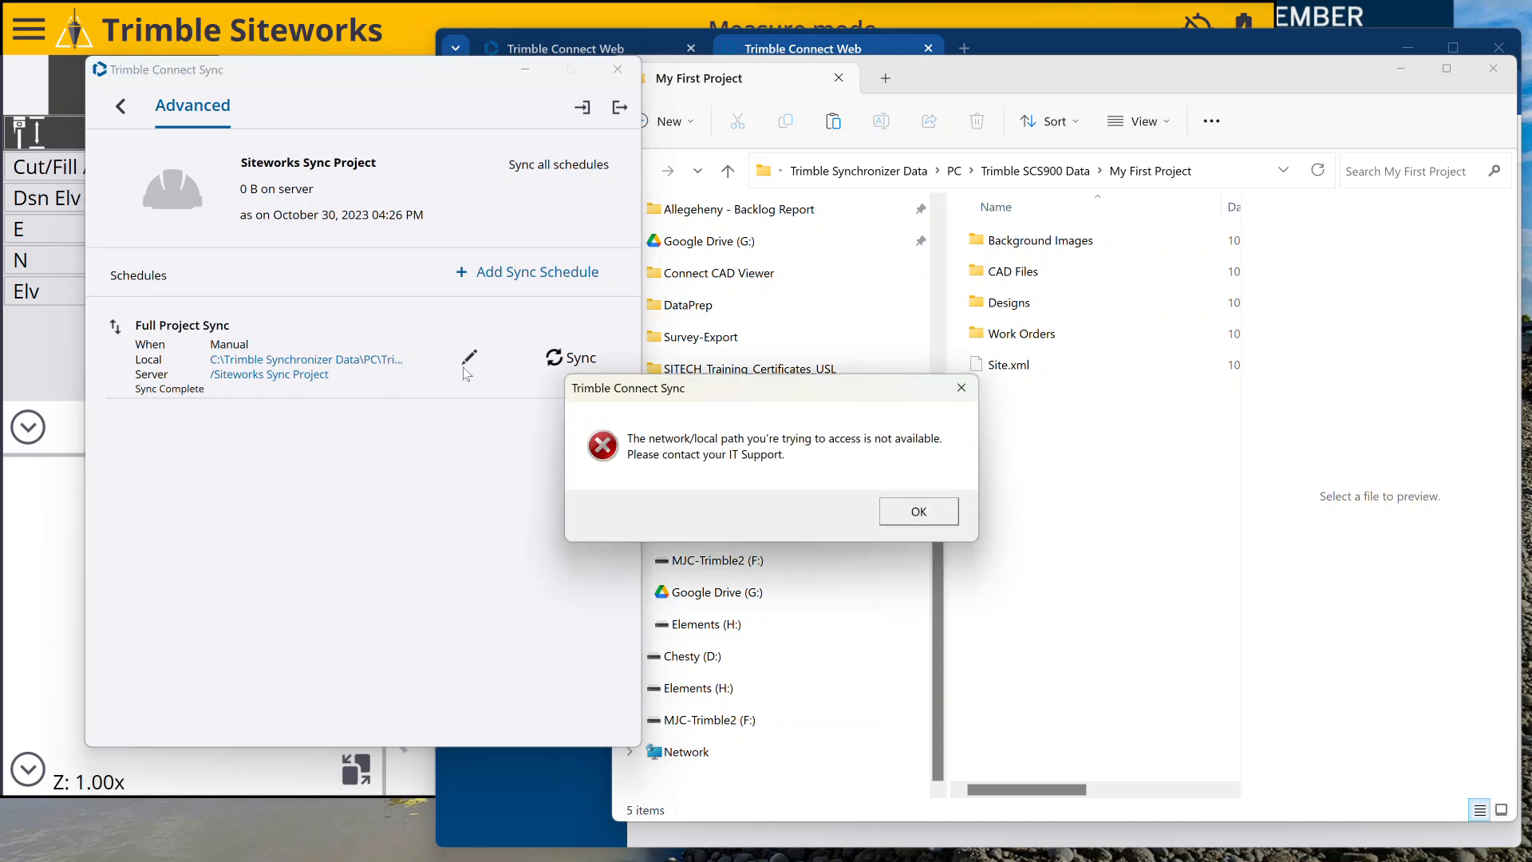
click(907, 511)
Review the local project path in Siteworks Sync Project's Full Project Sync schedule and return to its sync details.
click(470, 357)
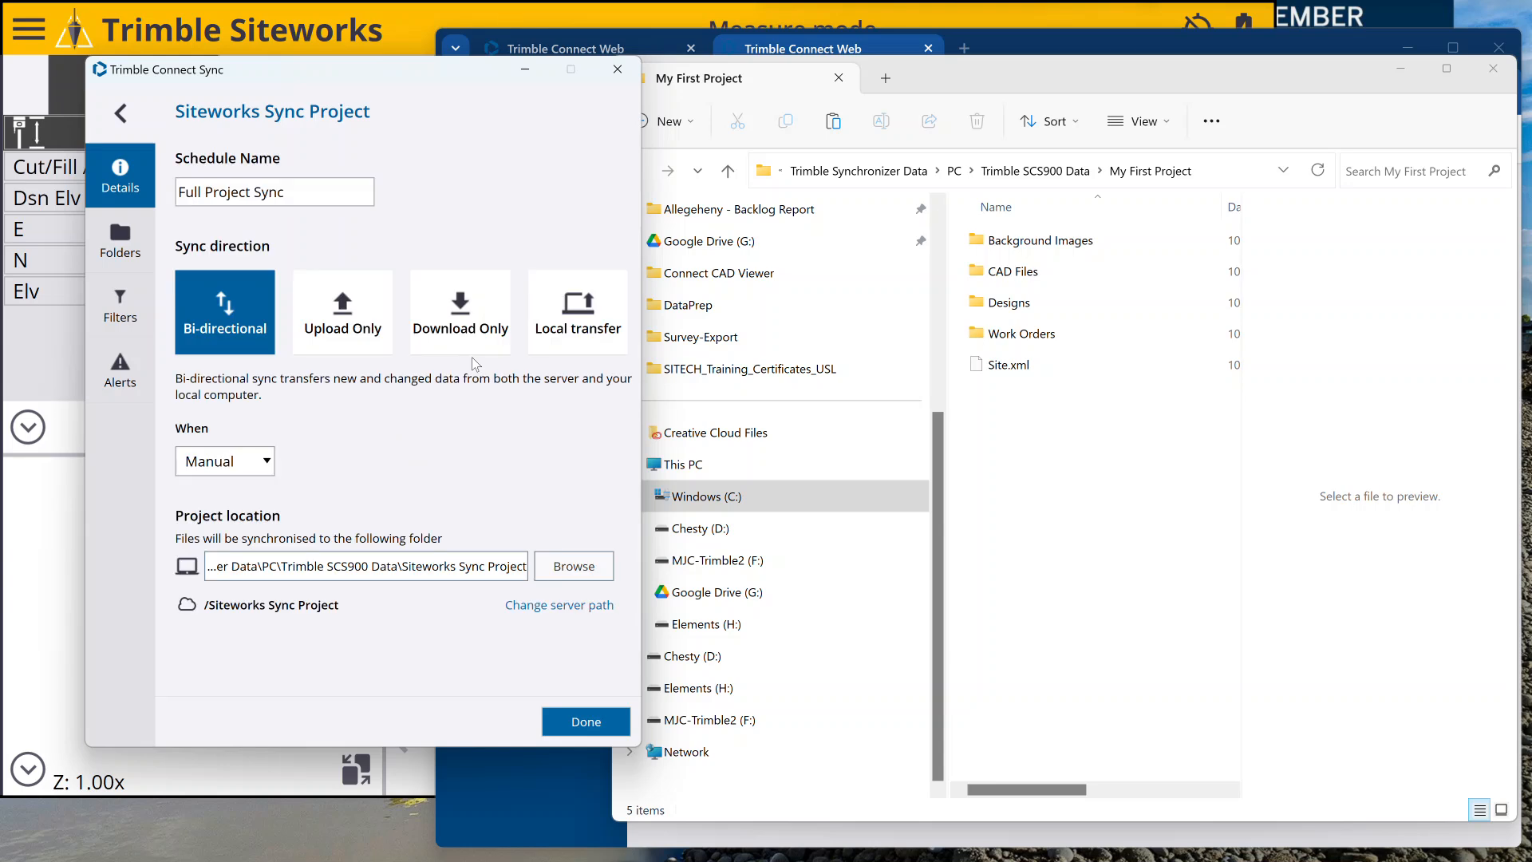
click(481, 561)
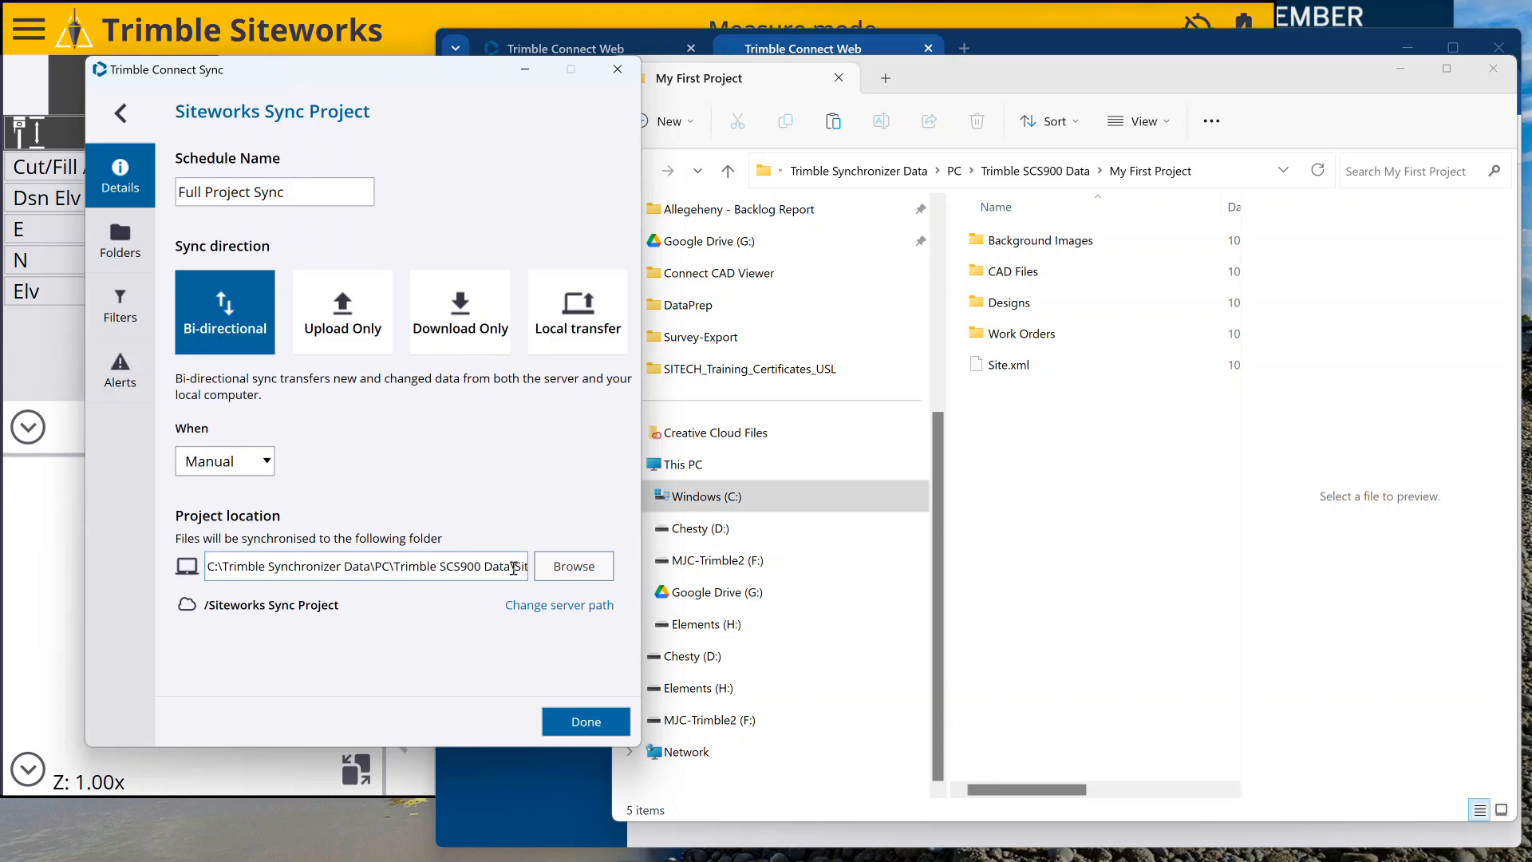
key(Right)
key(Right)
key(Right)
key(Right)
key(Right)
key(Right)
key(Right)
key(Right)
key(Right)
key(Right)
key(Right)
key(Right)
key(Right)
key(Right)
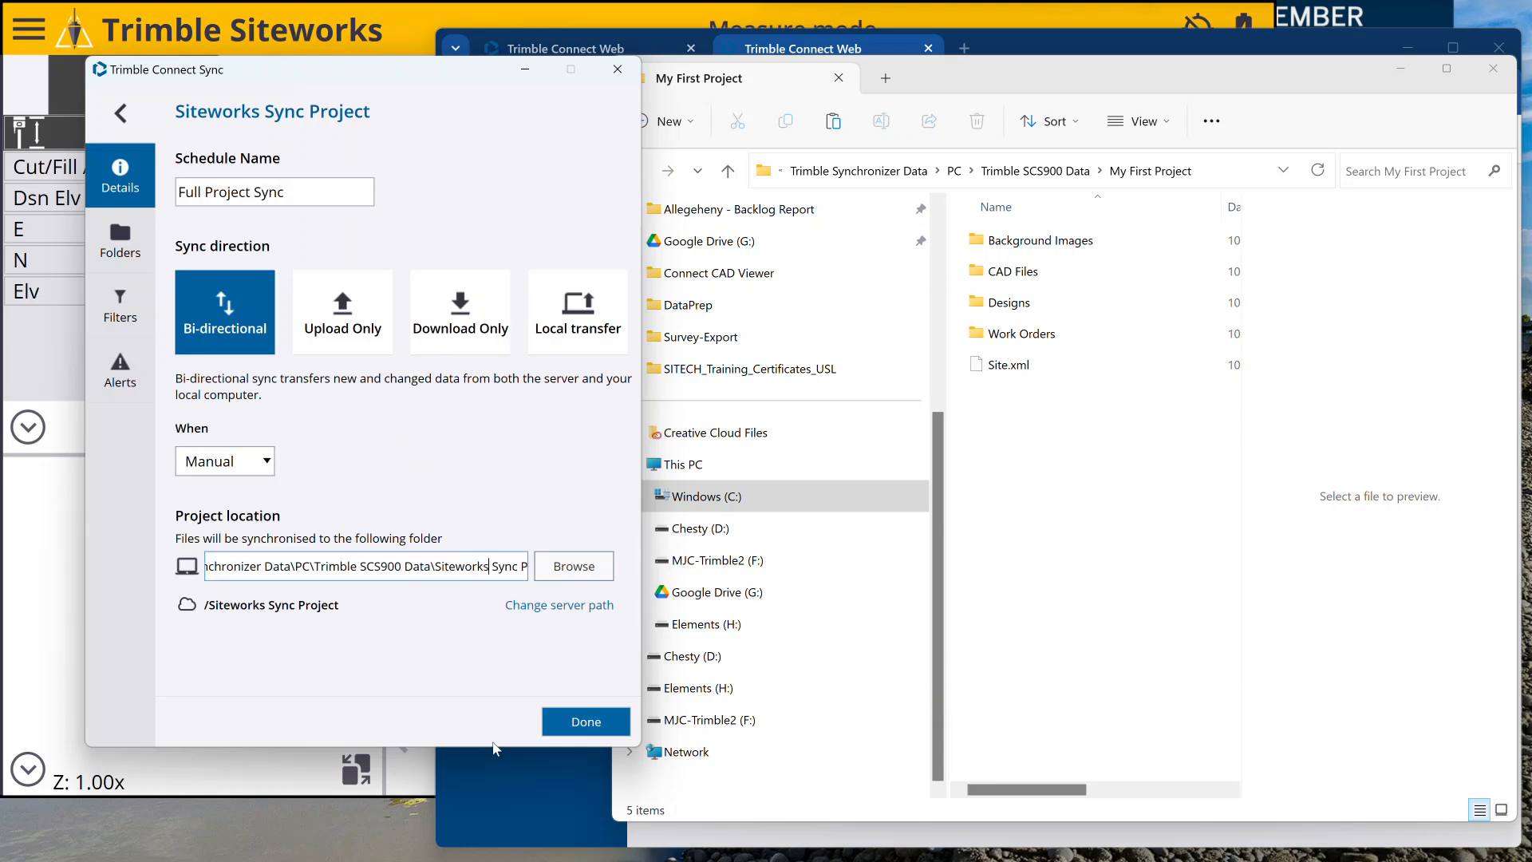
click(586, 720)
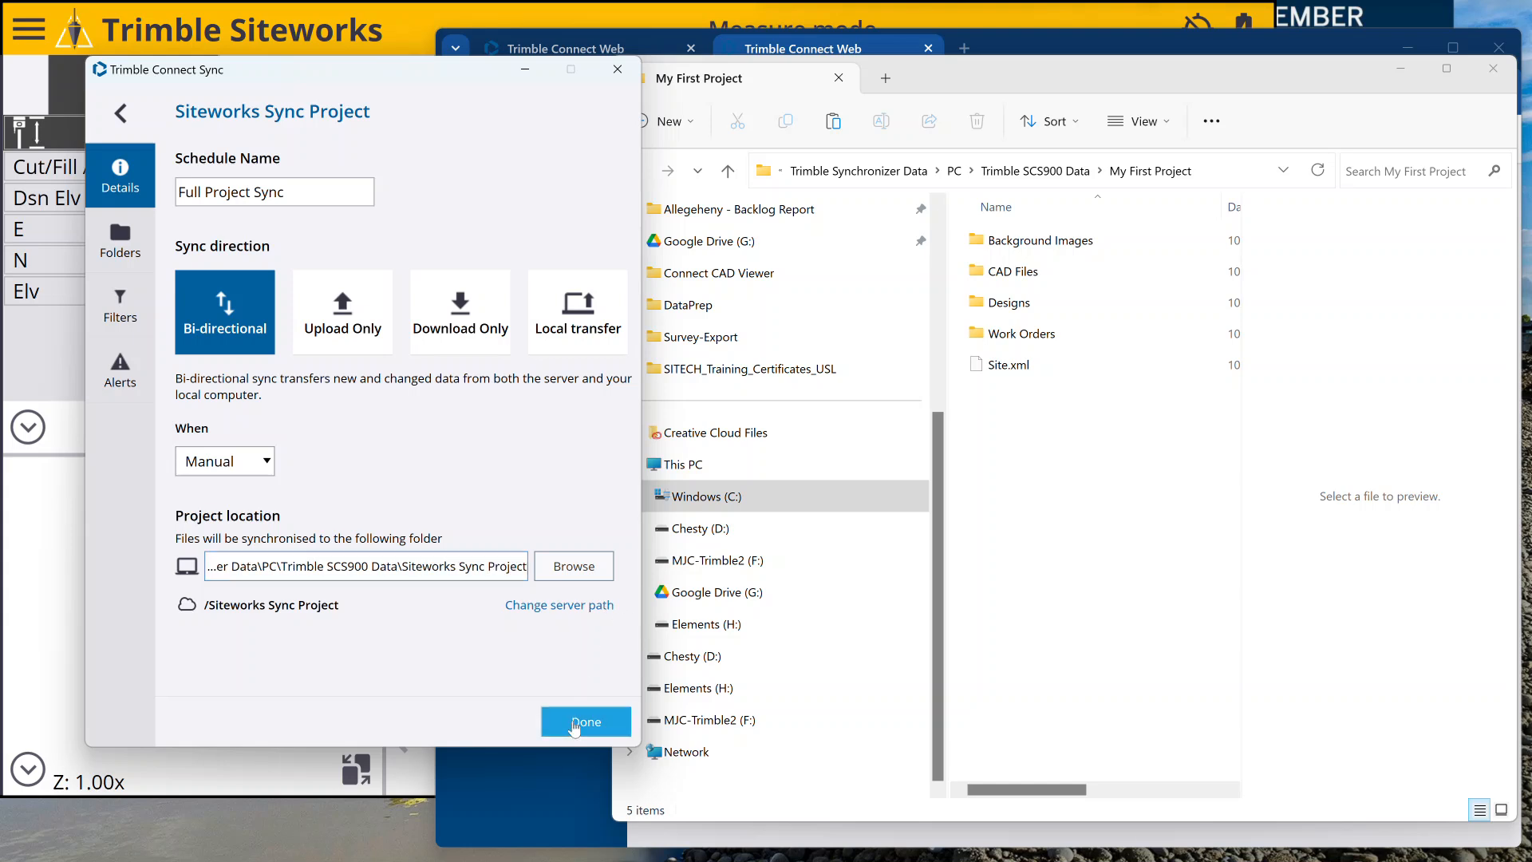
Show the Trimble SCS900 Data folder and sync Siteworks Sync Project with all four previewed folders.
click(1035, 171)
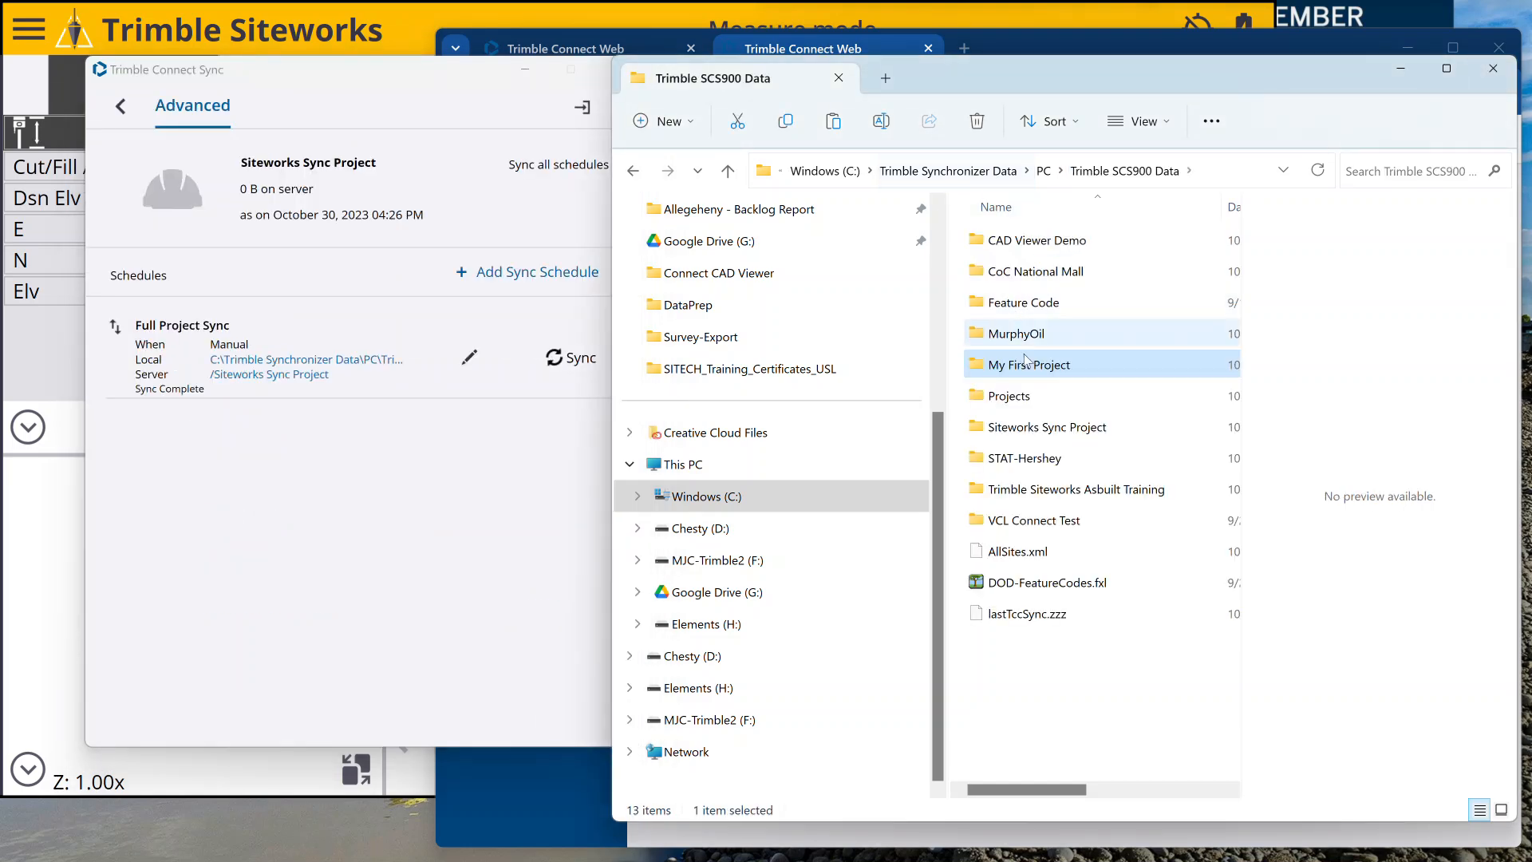
click(561, 375)
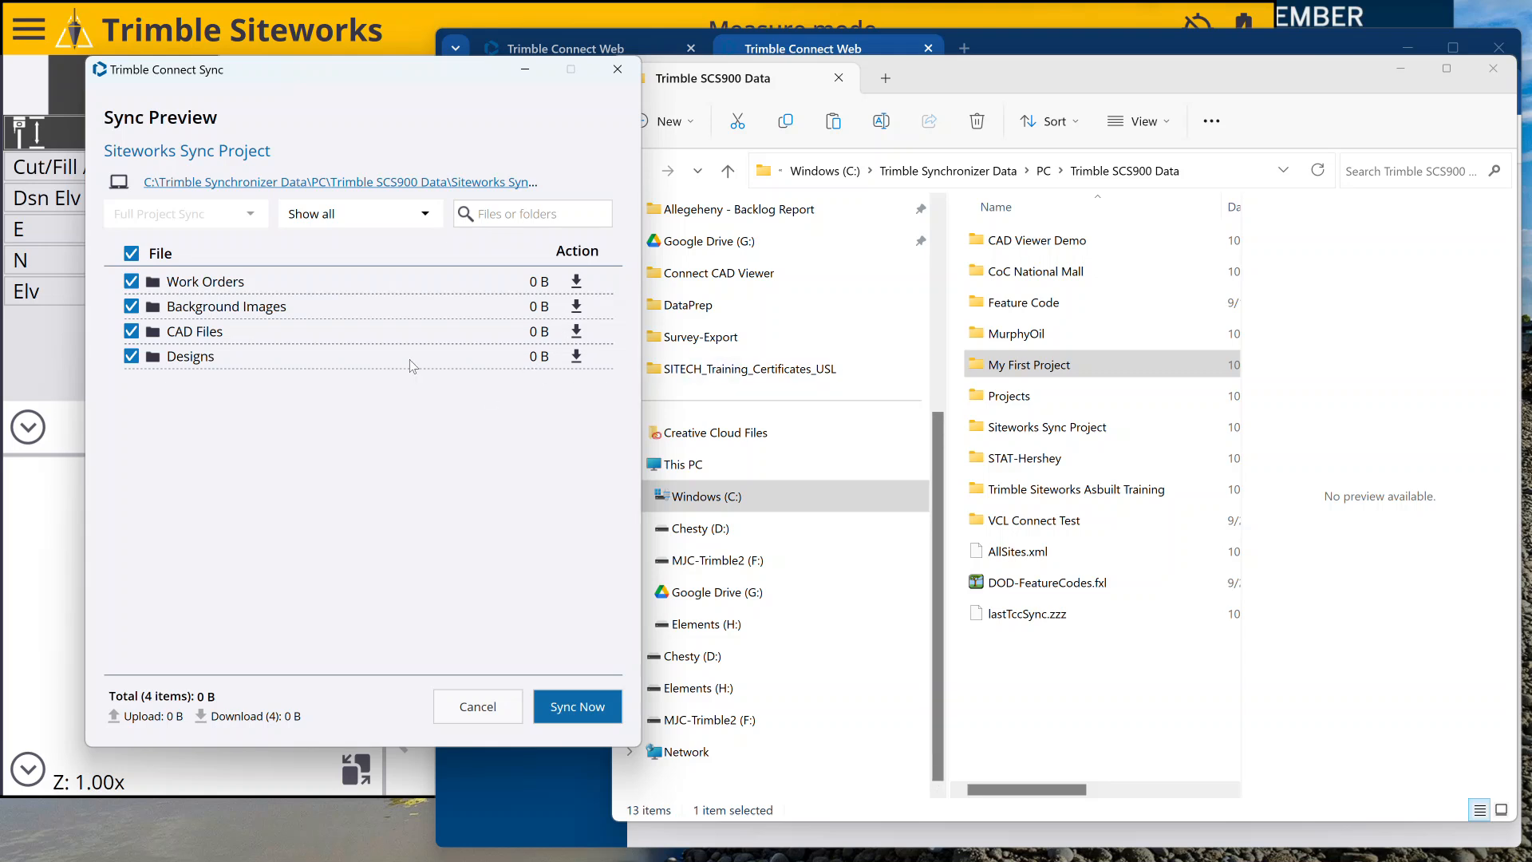
click(558, 723)
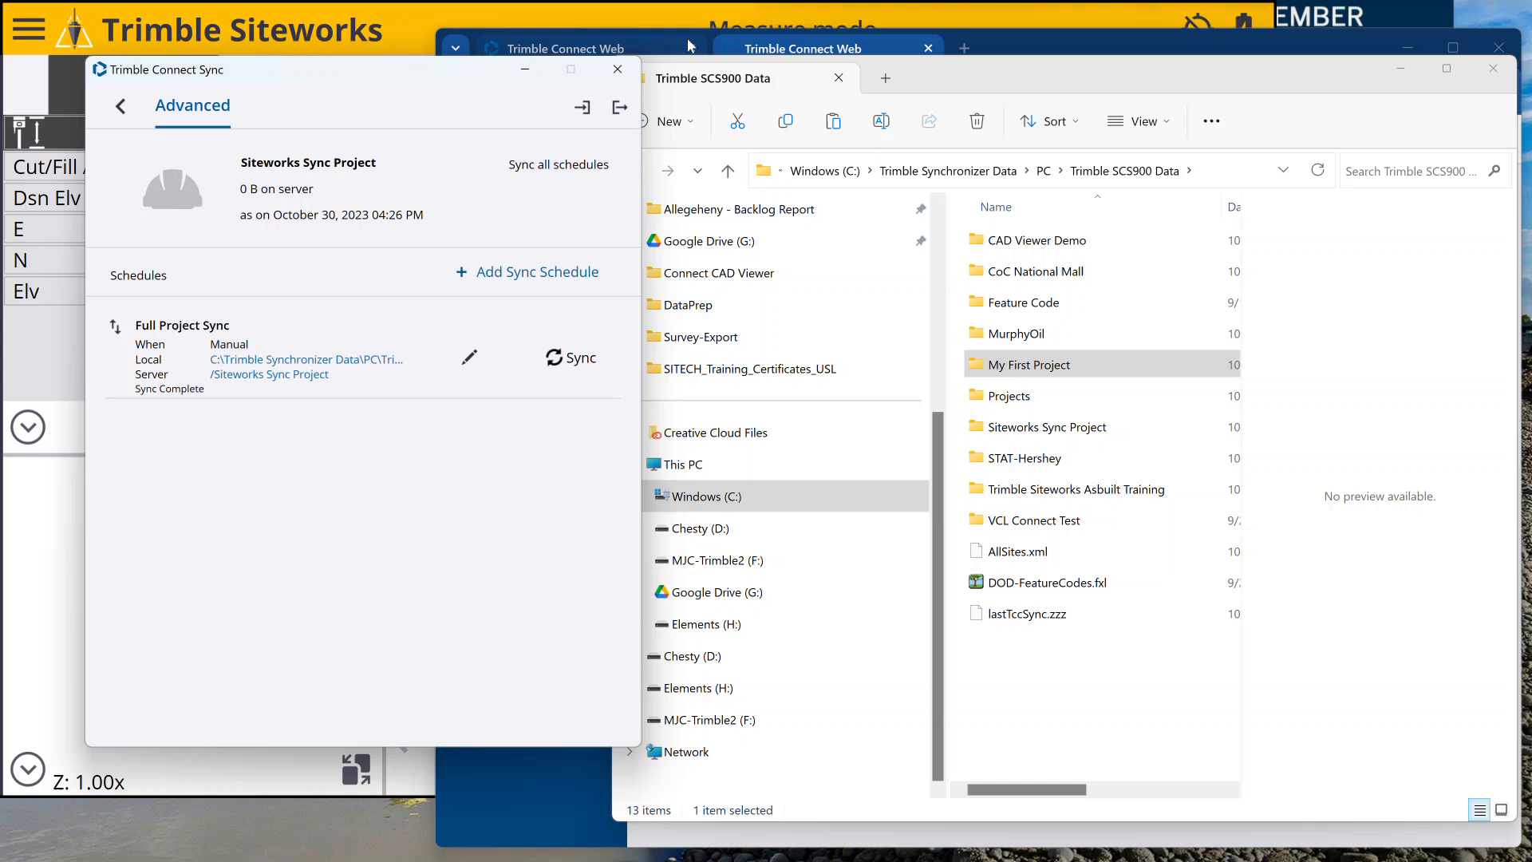
Switch to Trimble Connect Web in the browser and open My First Project from all projects.
click(1030, 51)
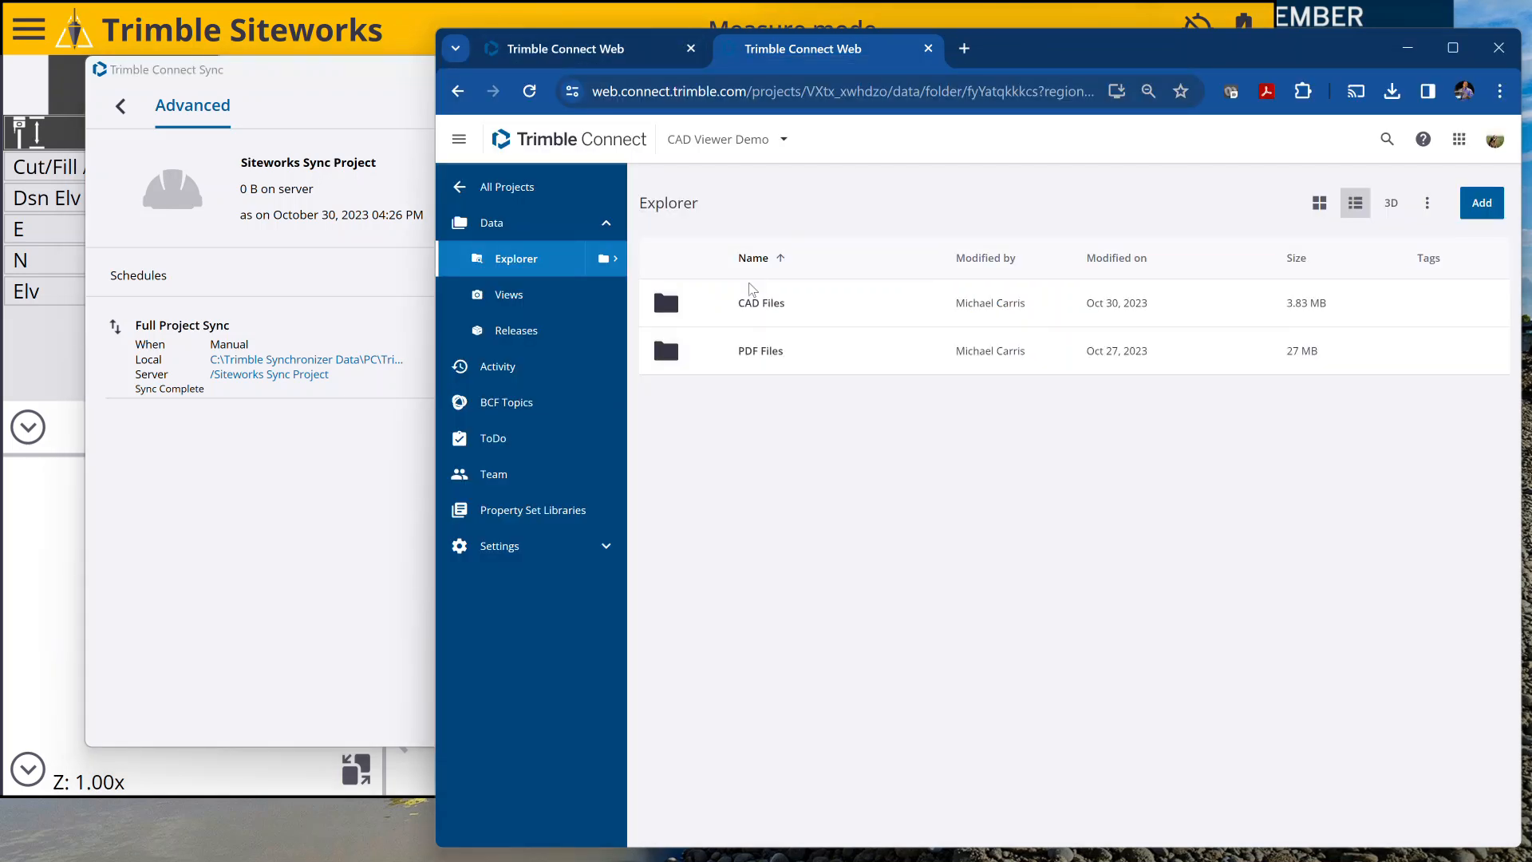
click(673, 143)
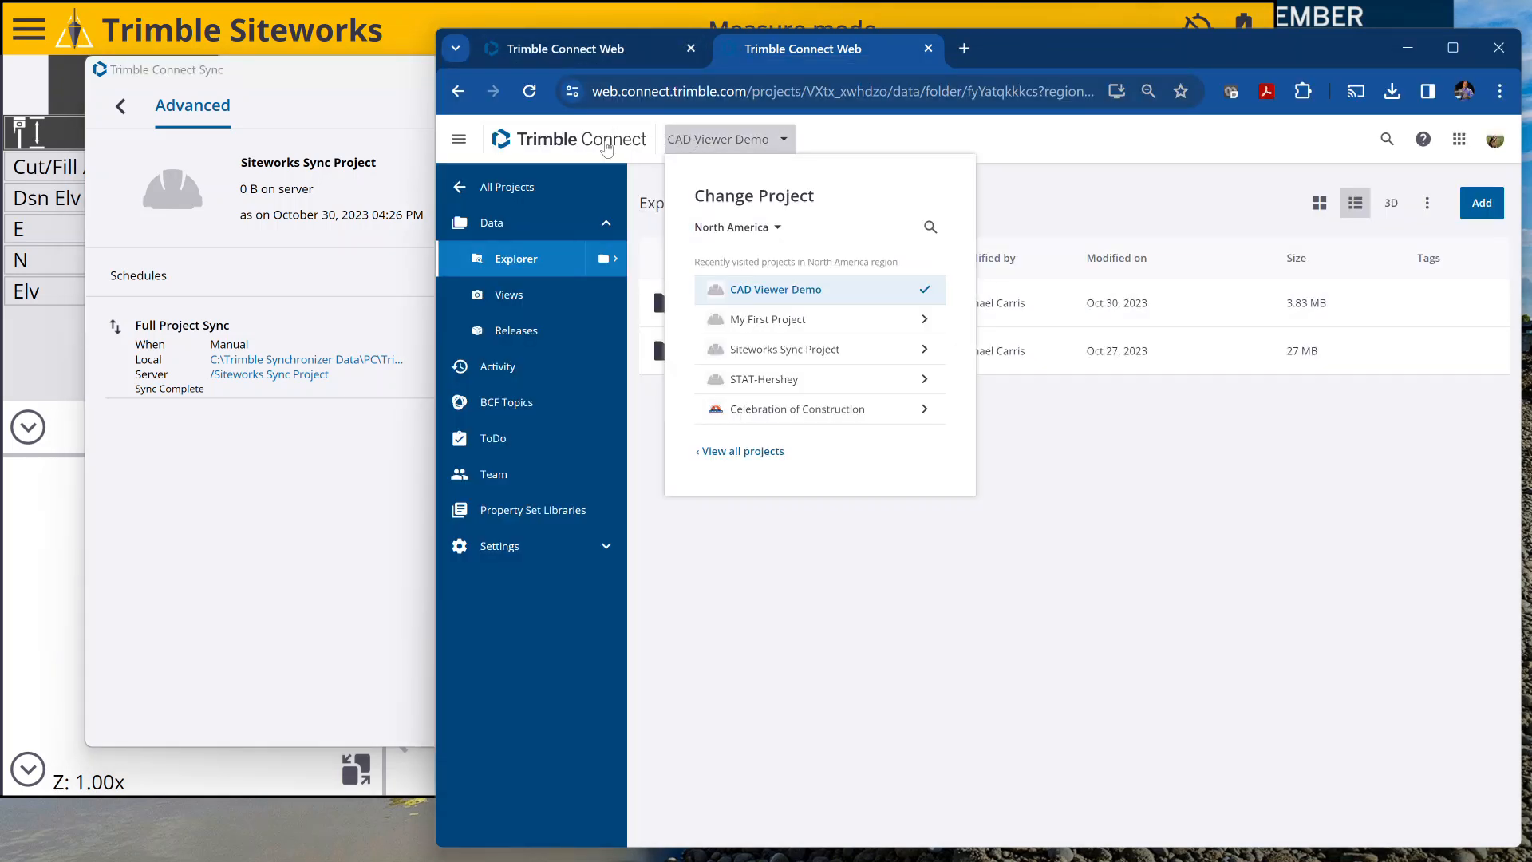
click(503, 189)
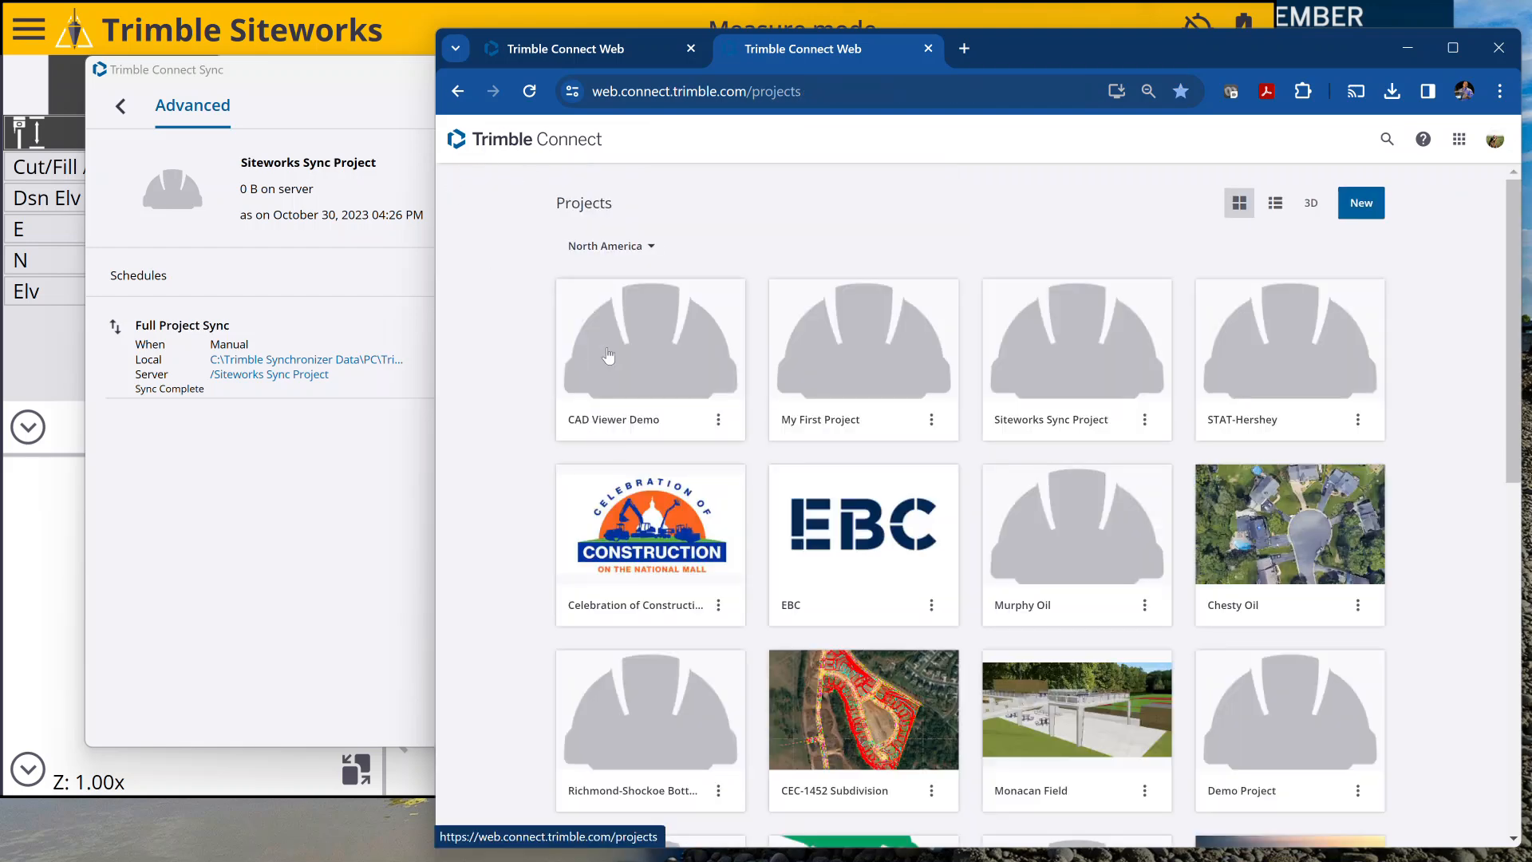
click(812, 362)
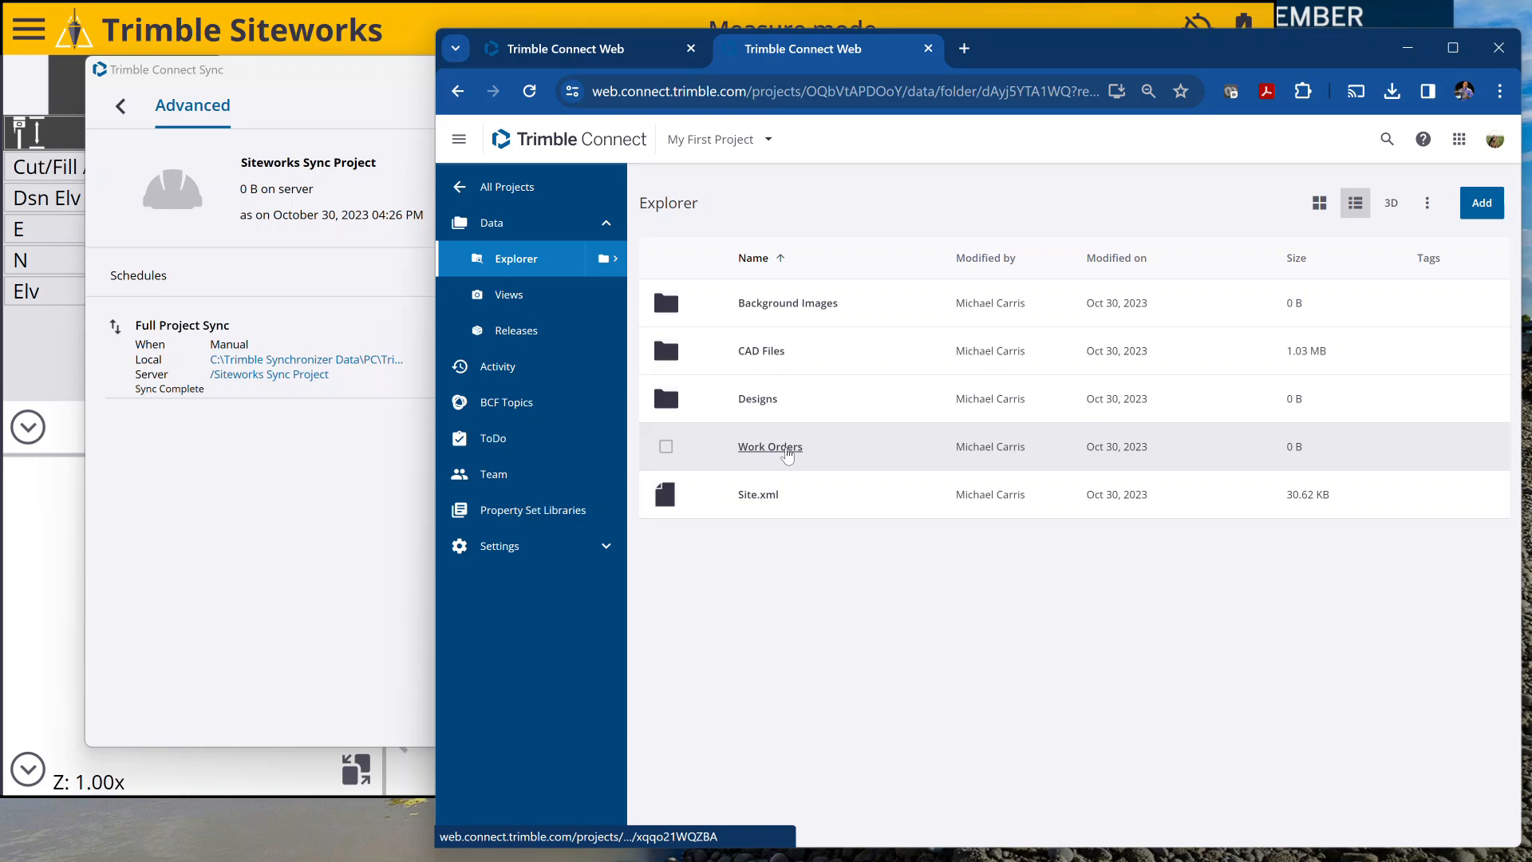
Switch to Trimble Siteworks and choose Siteworks Sync Project as the project to open.
click(345, 42)
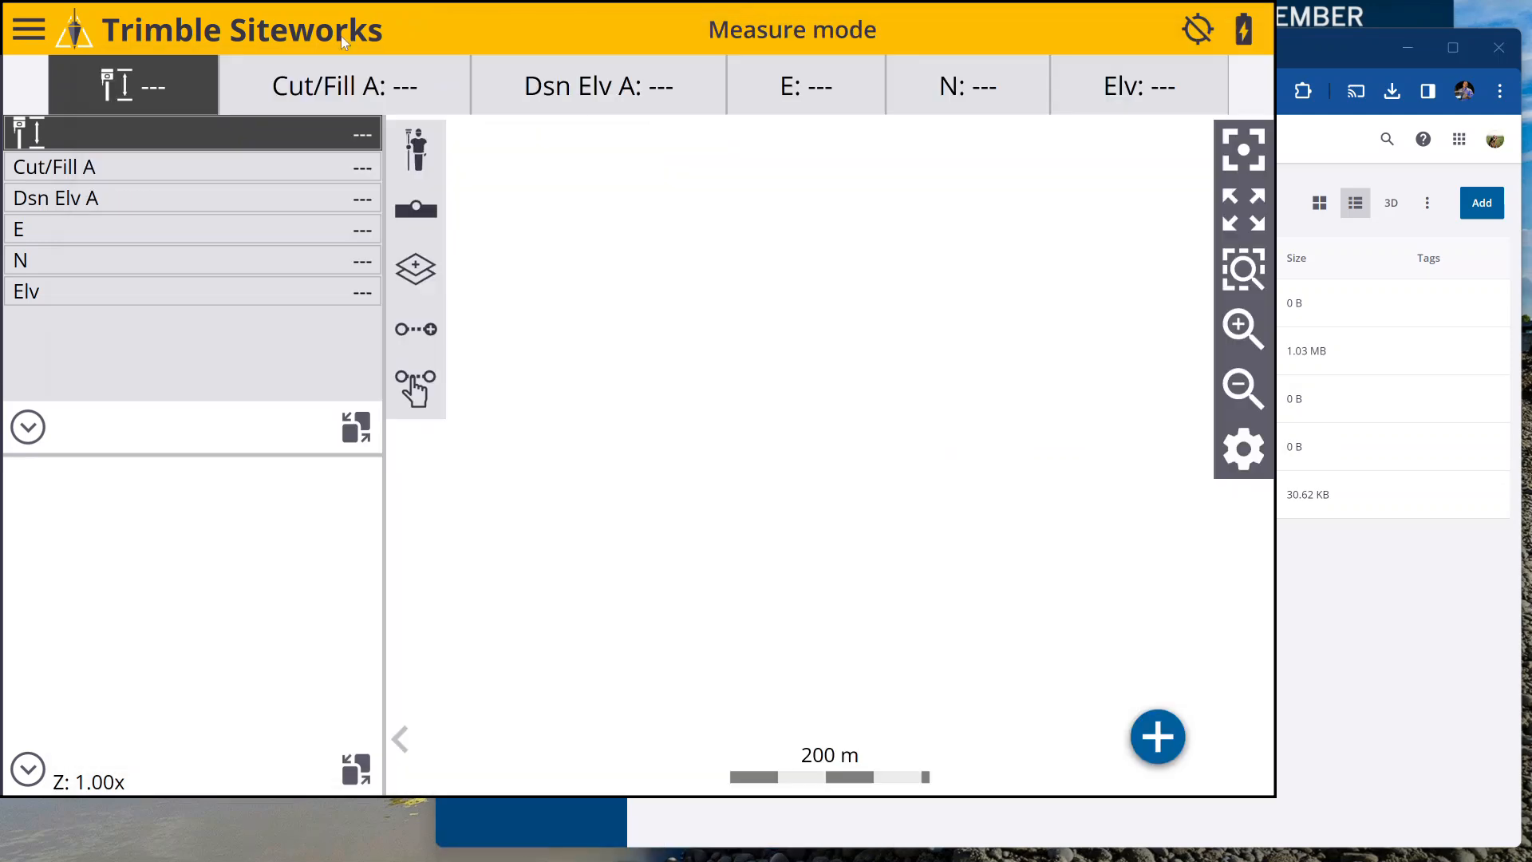
click(1322, 48)
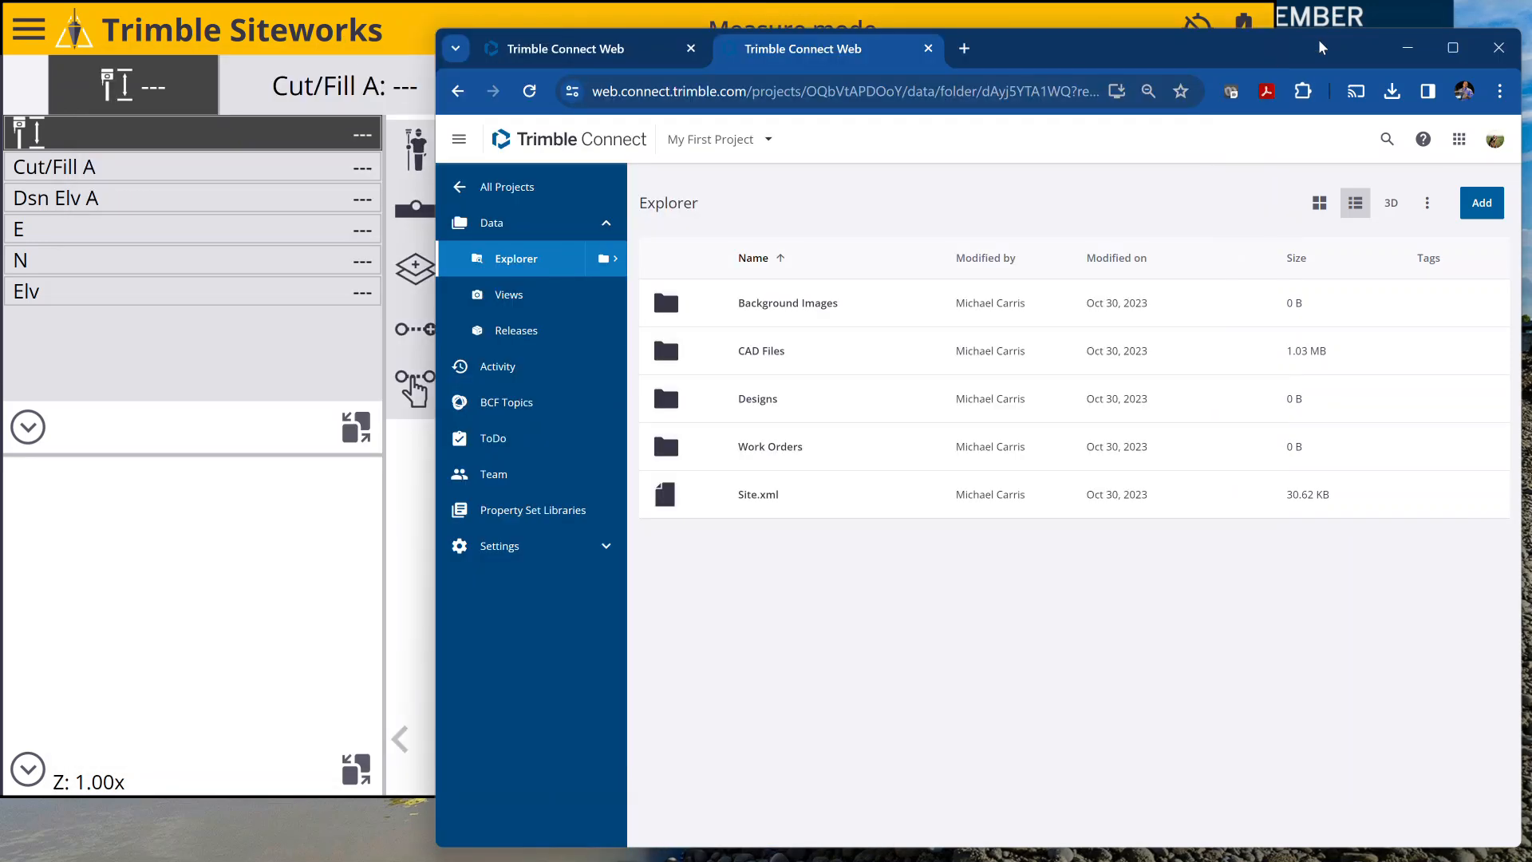
click(222, 29)
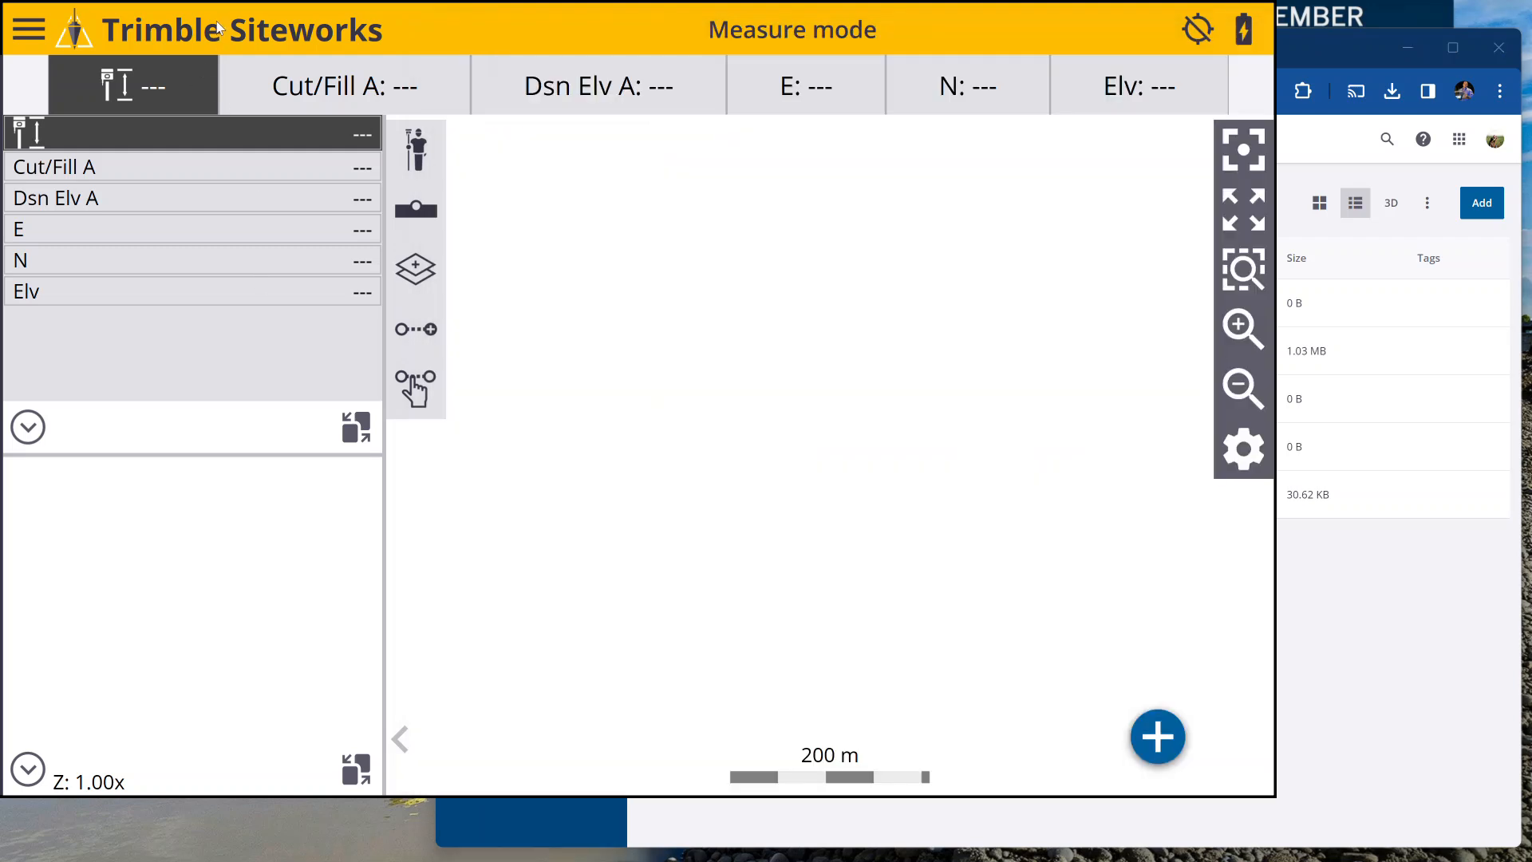
click(26, 29)
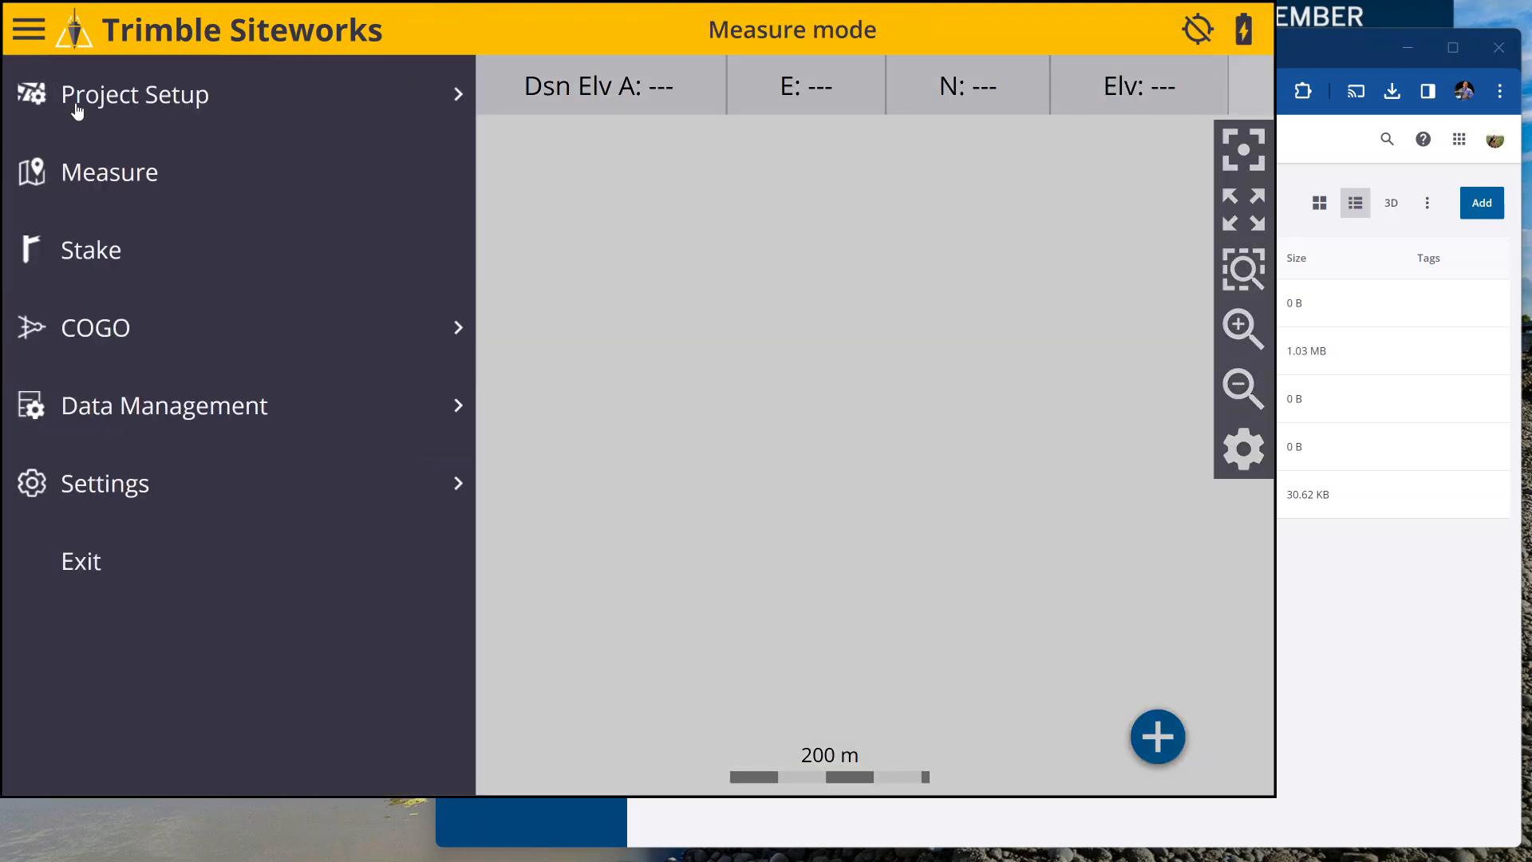
click(78, 108)
click(128, 176)
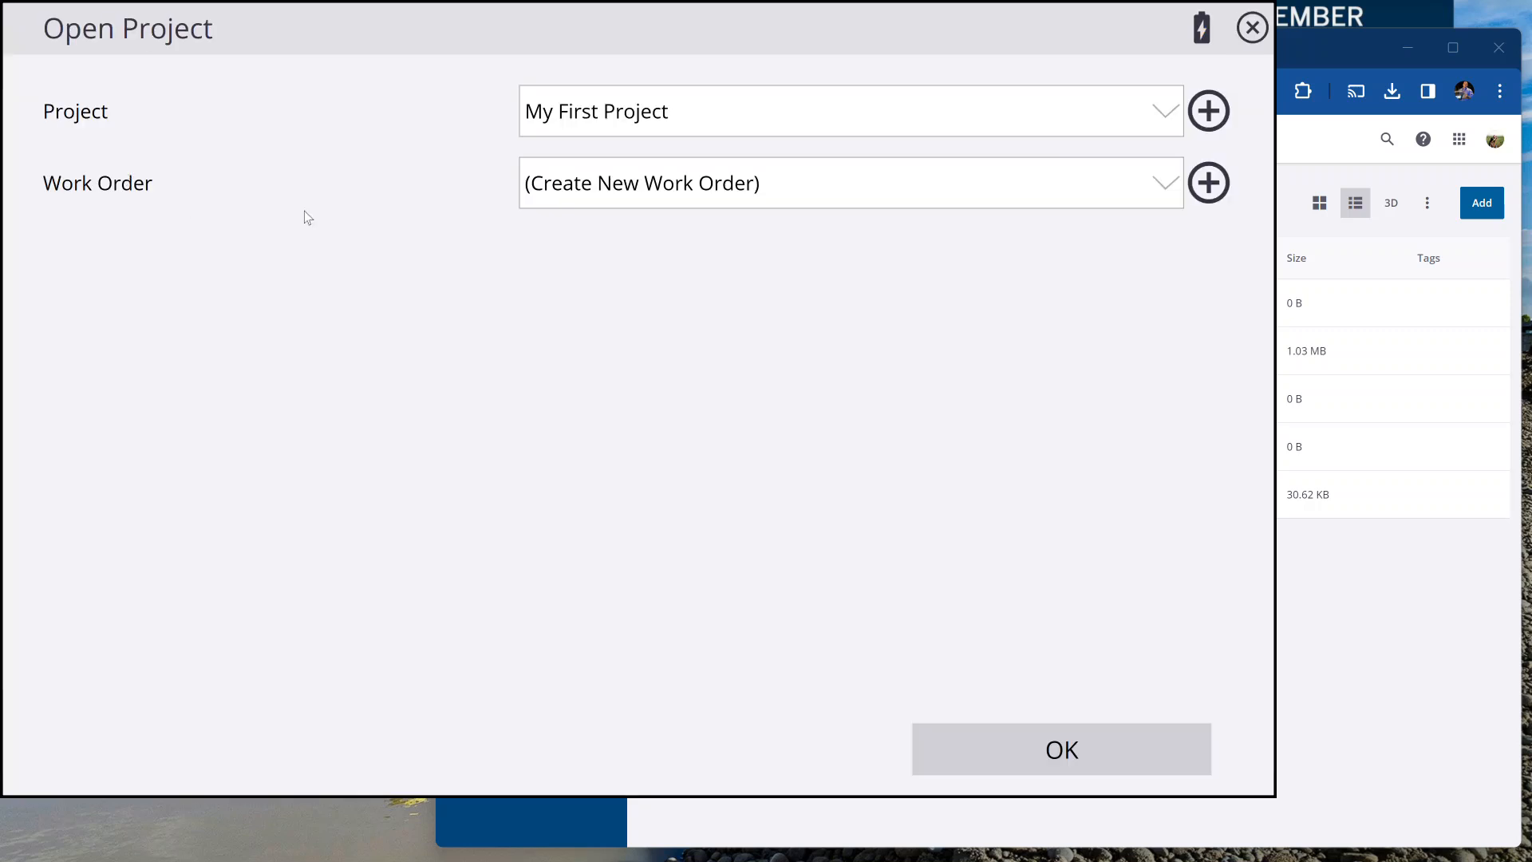
click(1153, 110)
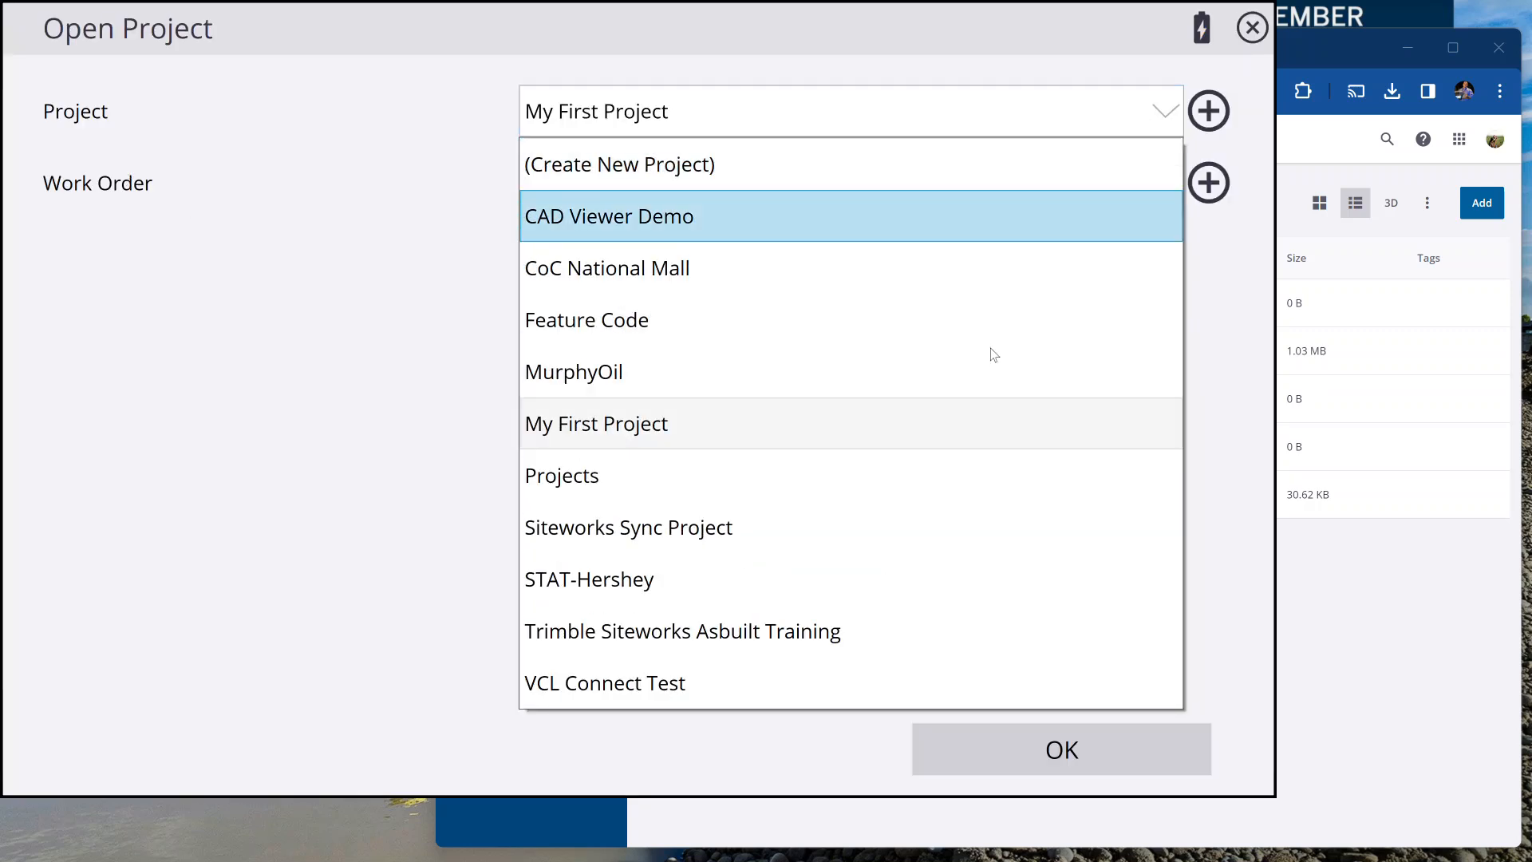
click(655, 533)
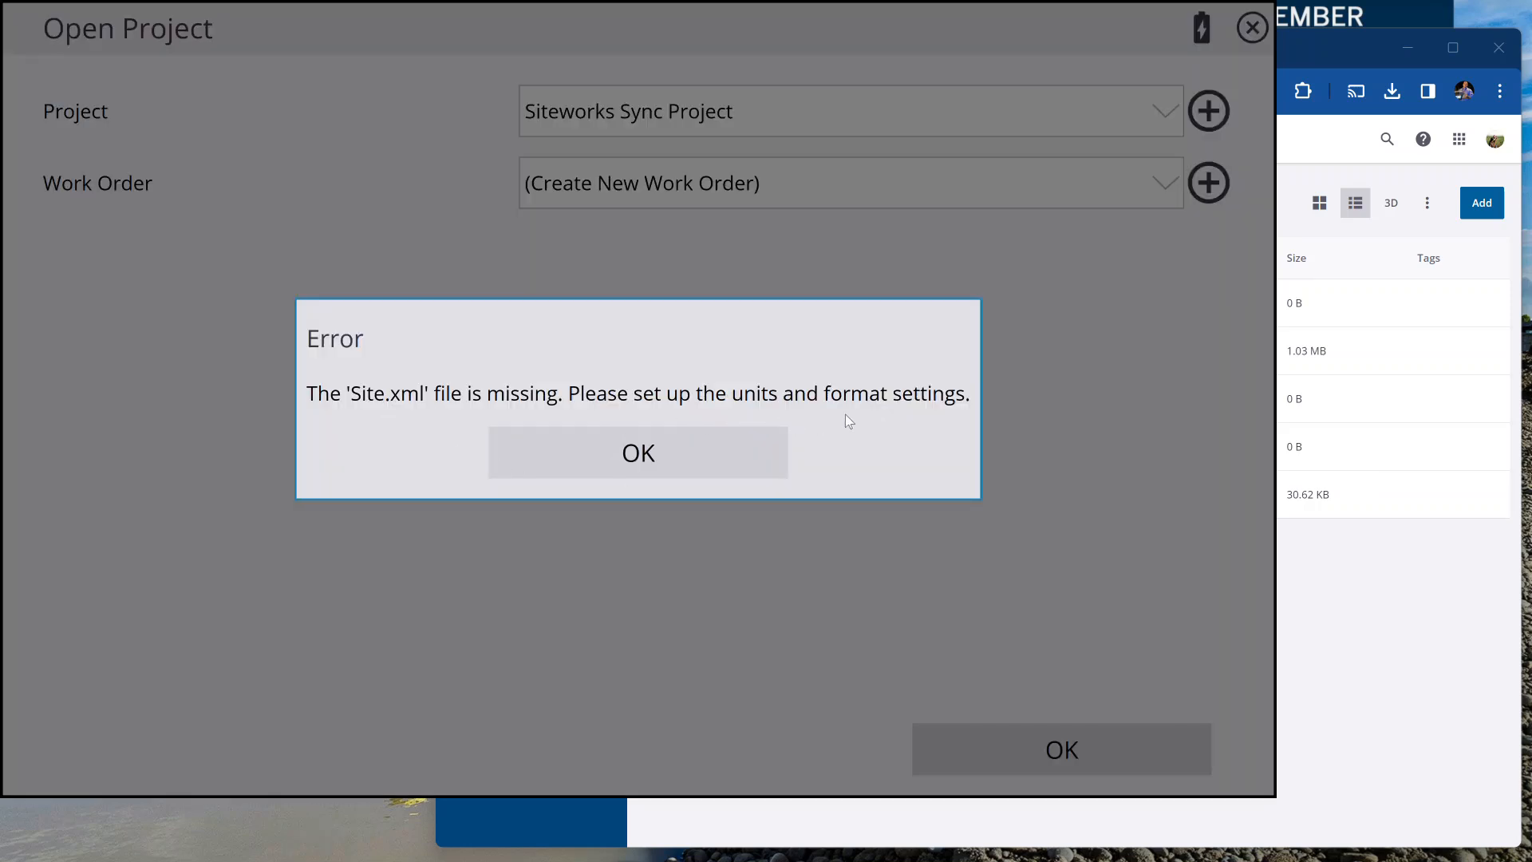
Accept the project settings with US Survey Feet, Degrees and P, N, E, Z, D coordinate order, and confirm the project.
click(647, 453)
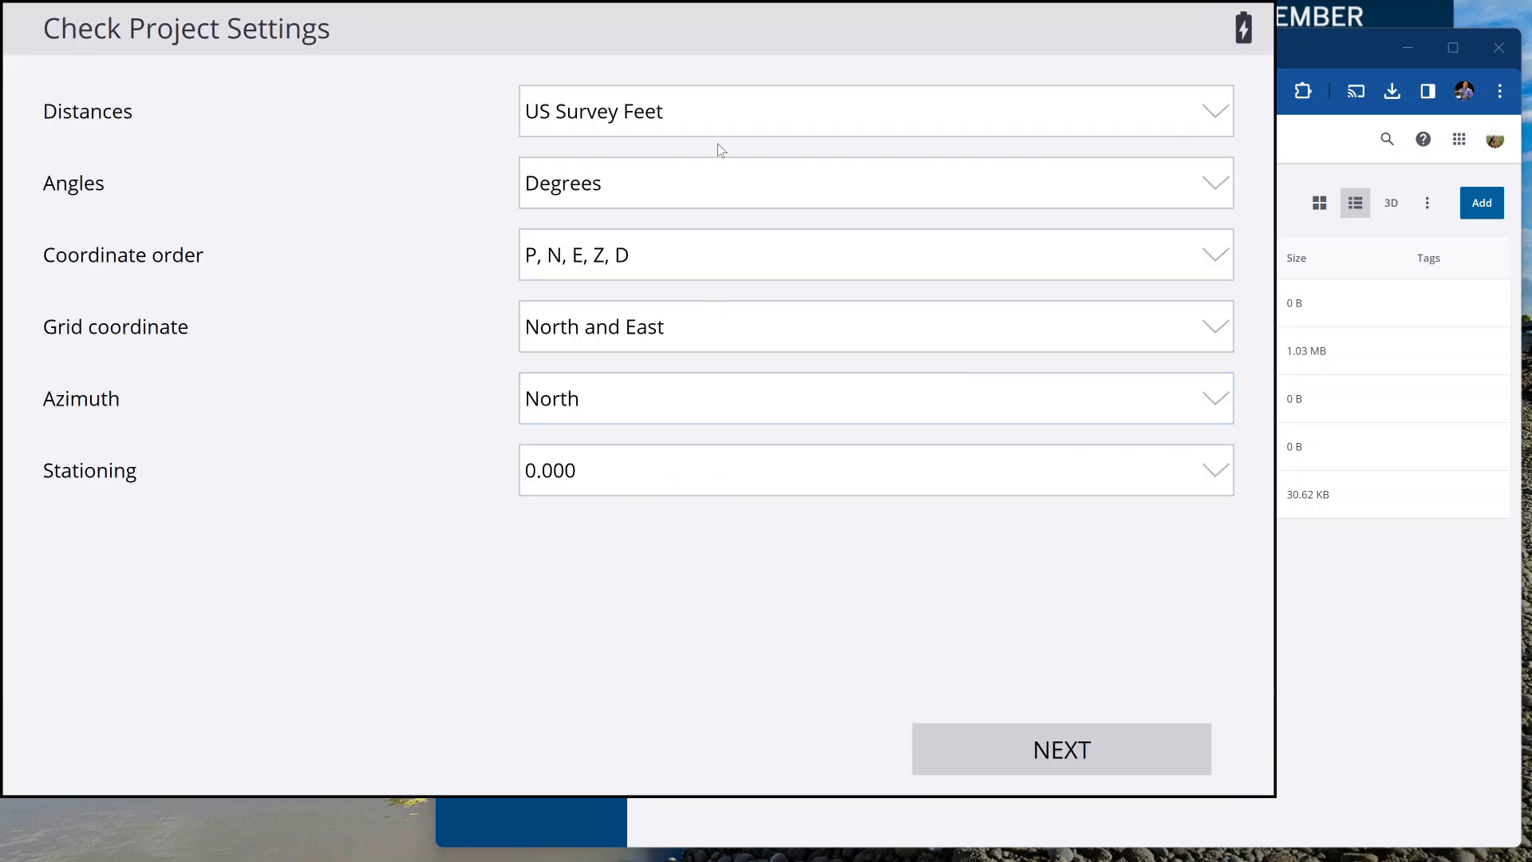
click(1059, 750)
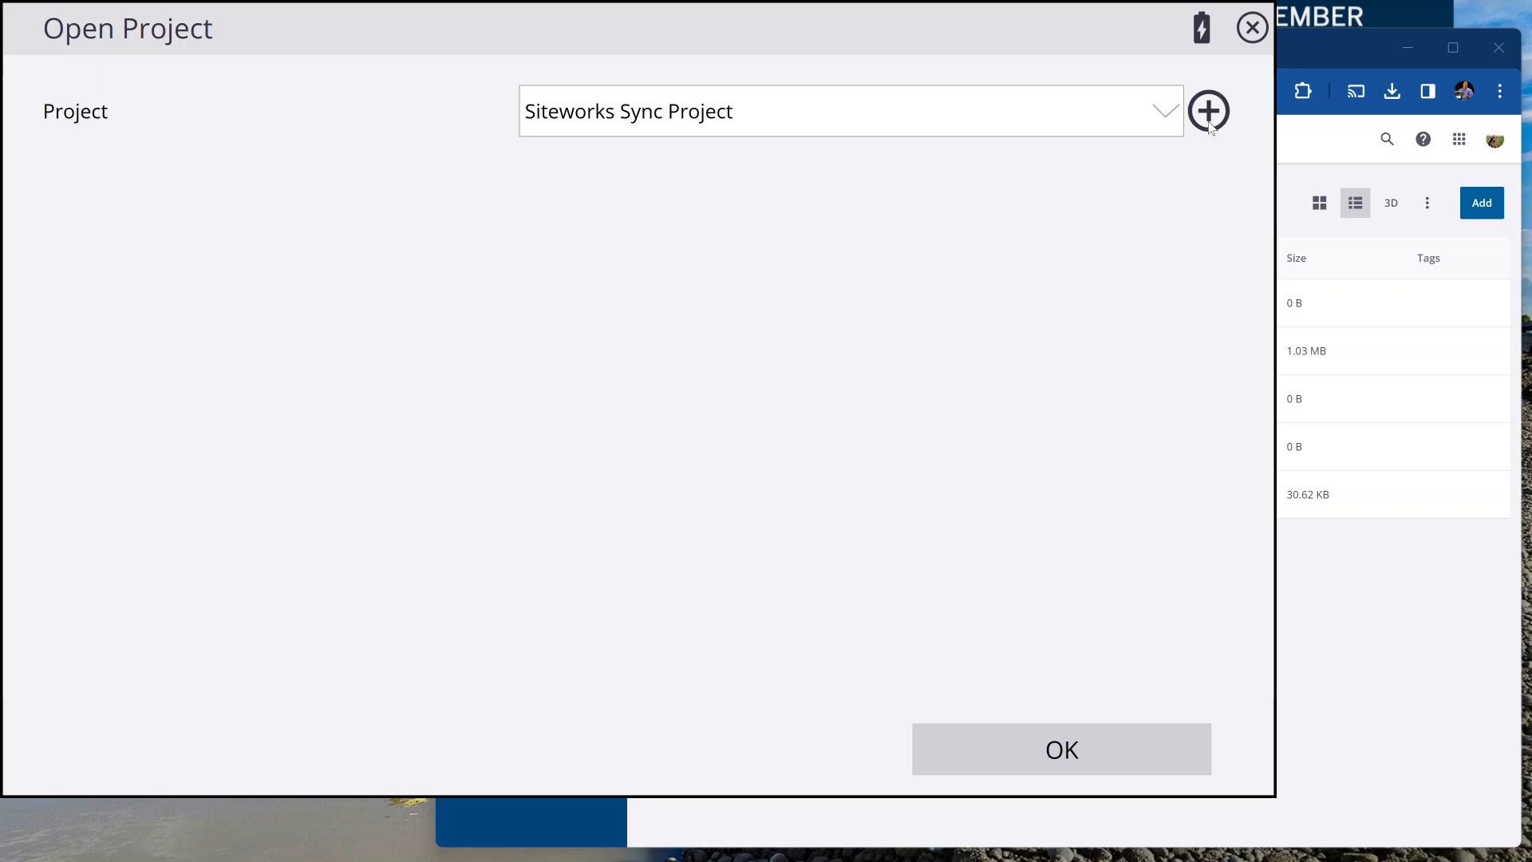
click(1103, 753)
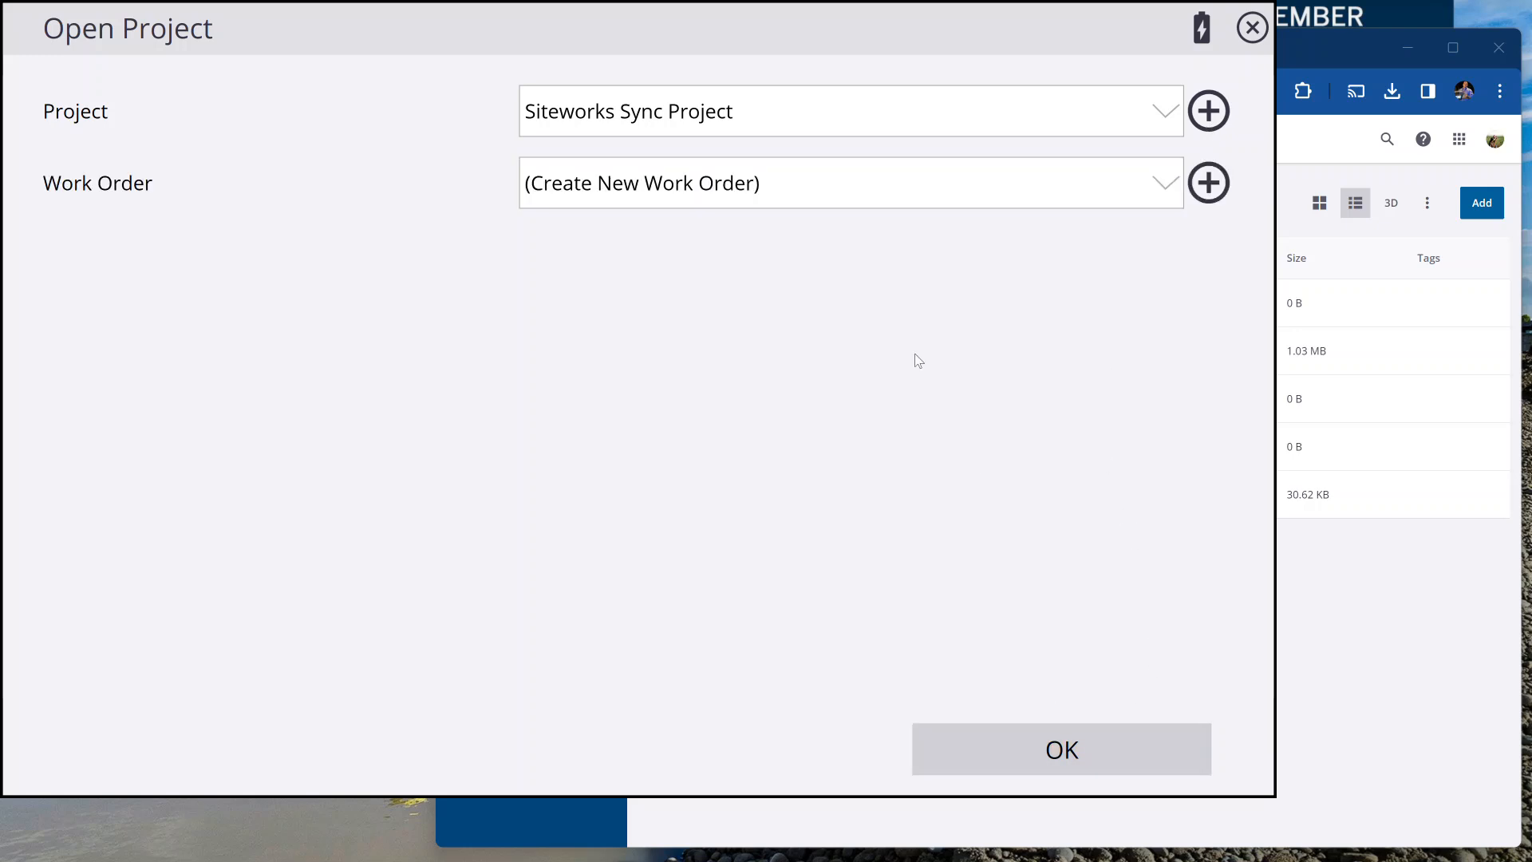
Create a new work order named Stake Parking in Siteworks Sync Project.
click(661, 203)
click(1203, 188)
text(Stake)
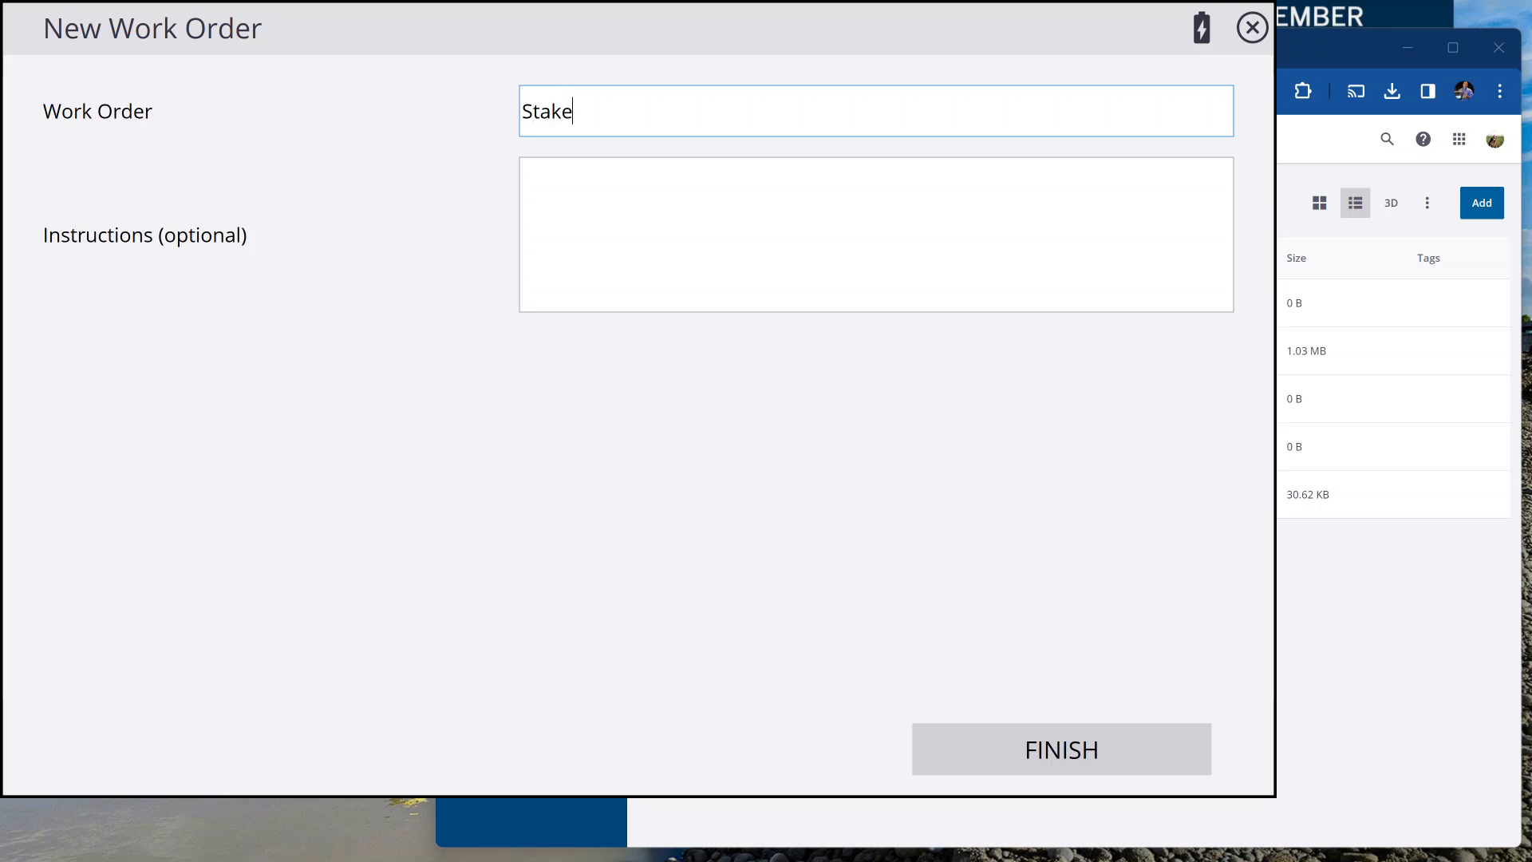
text( Parking)
click(686, 202)
click(1113, 759)
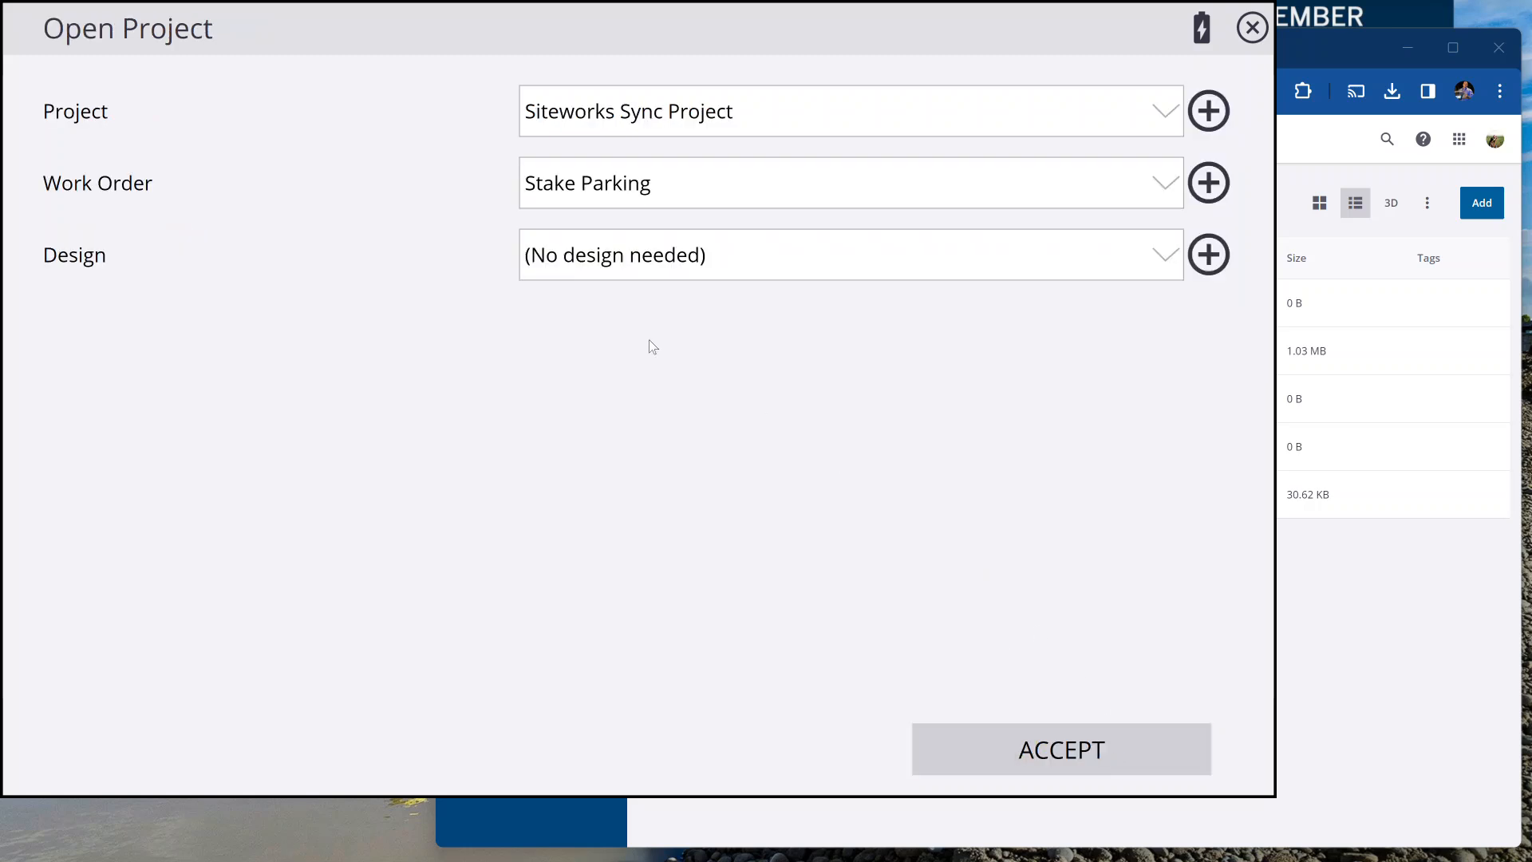
Start a new design named Parking with design linework enabled and open its linework file selection.
click(1208, 254)
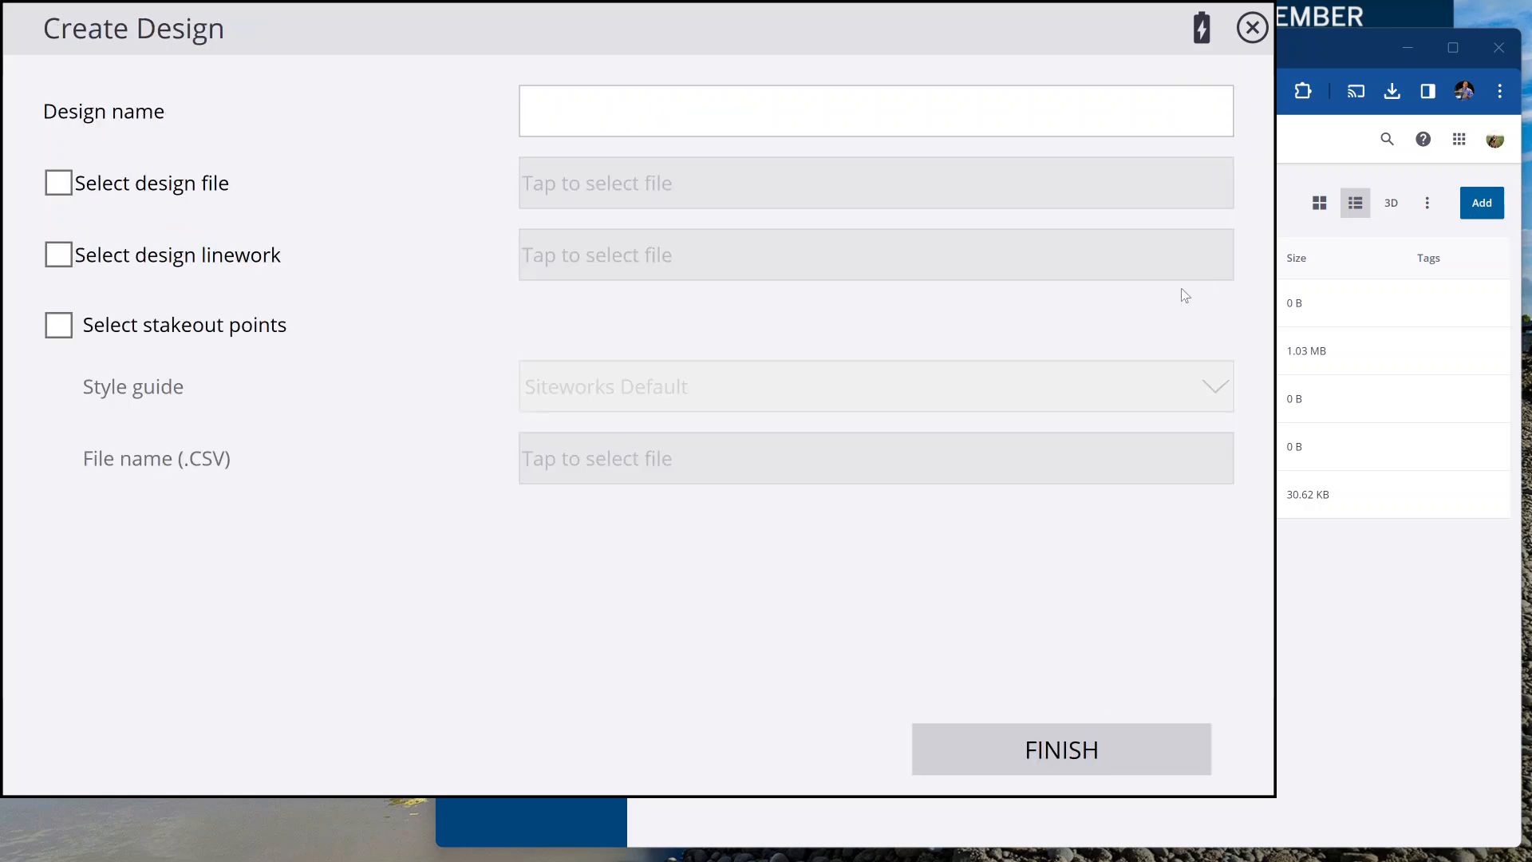
text(Parking)
click(61, 257)
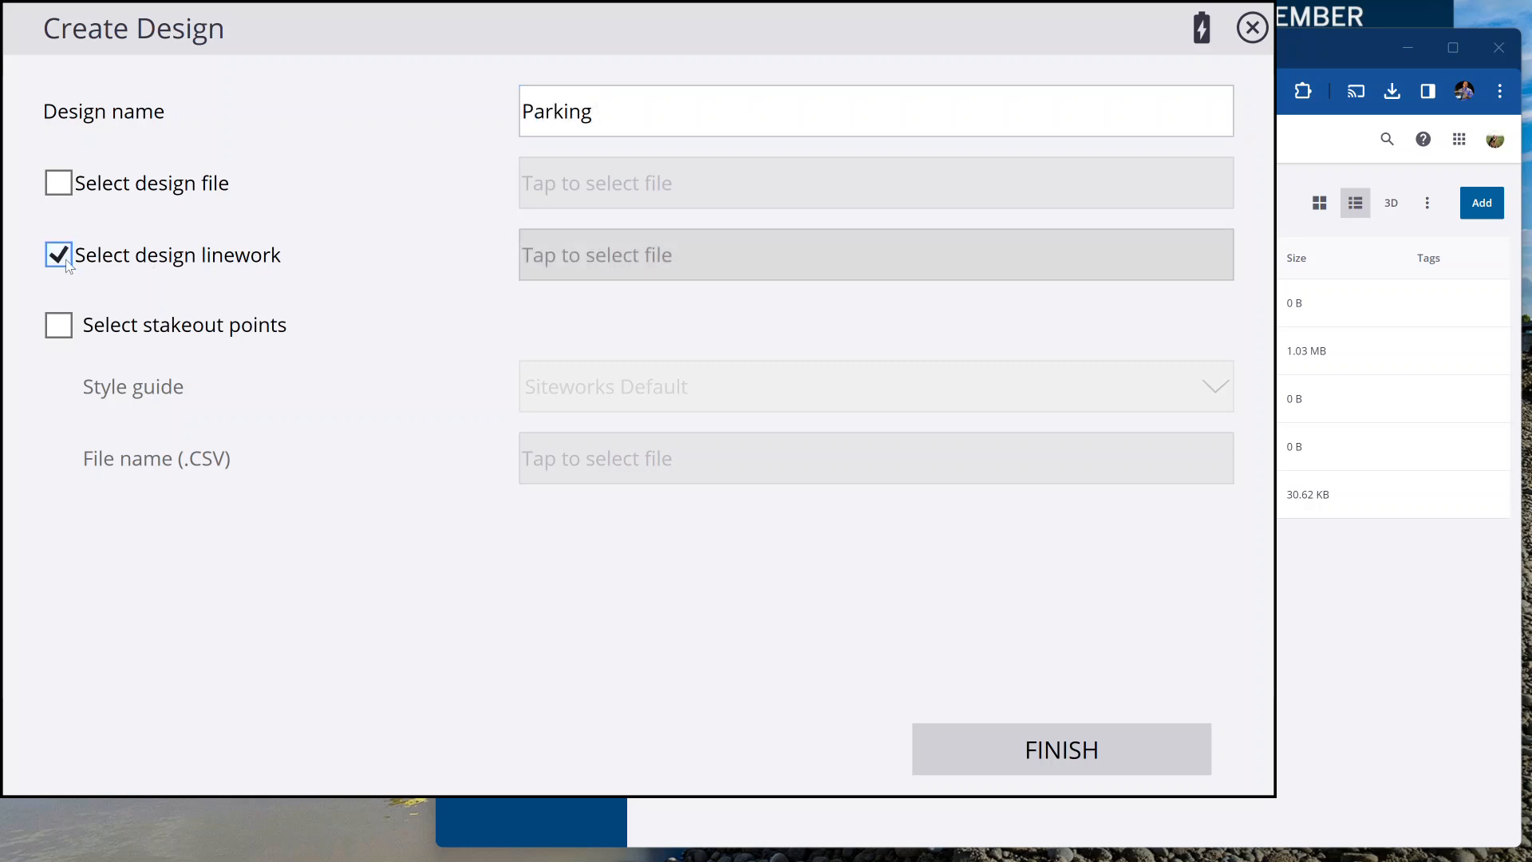
click(674, 267)
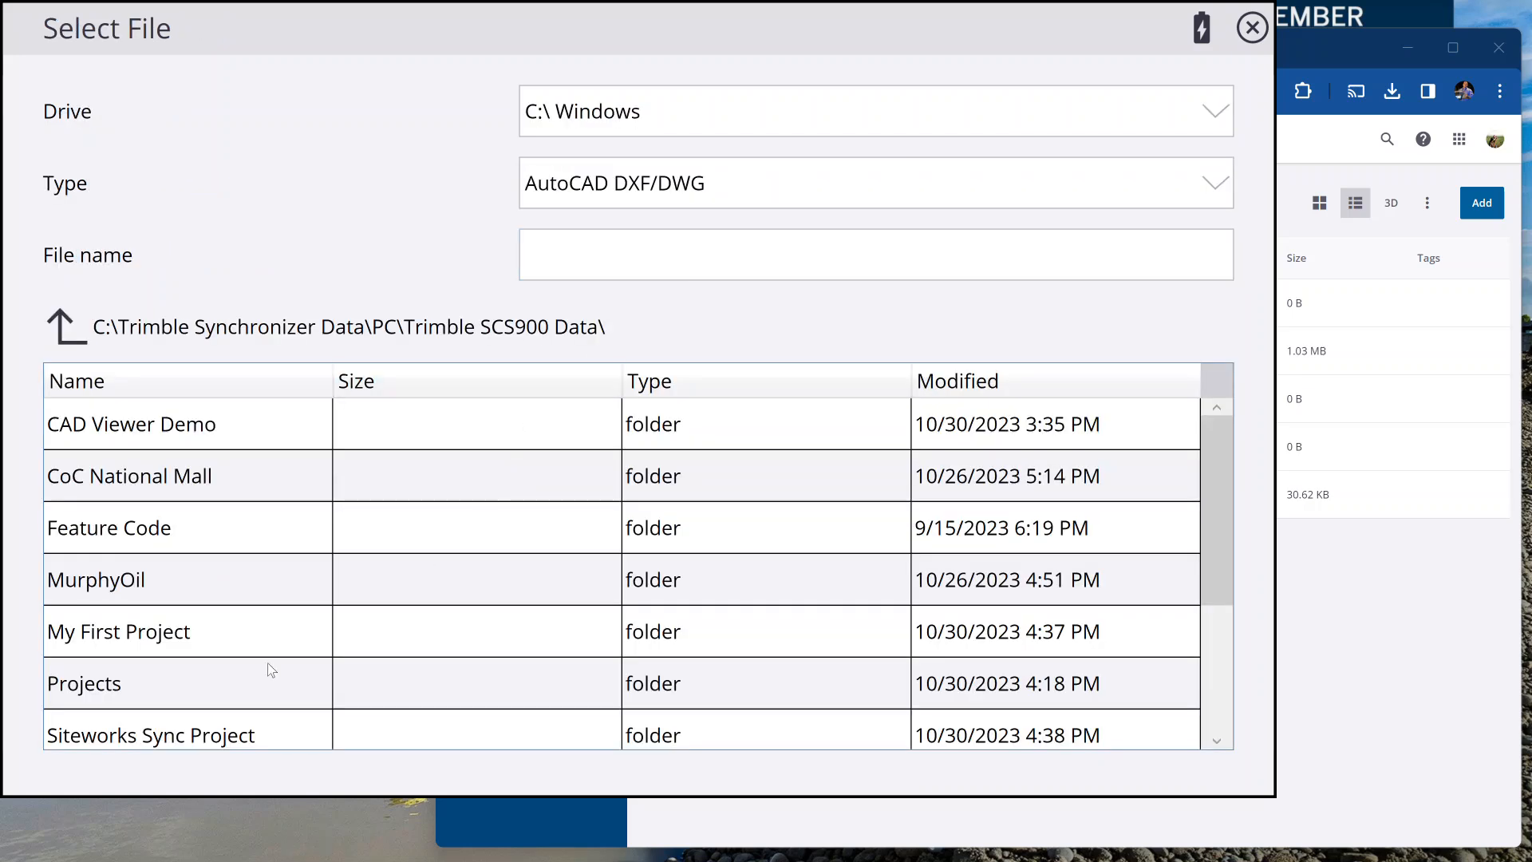
Check the CAD Files folder of Siteworks Sync Project for linework and go back up to Trimble SCS900 Data.
click(140, 738)
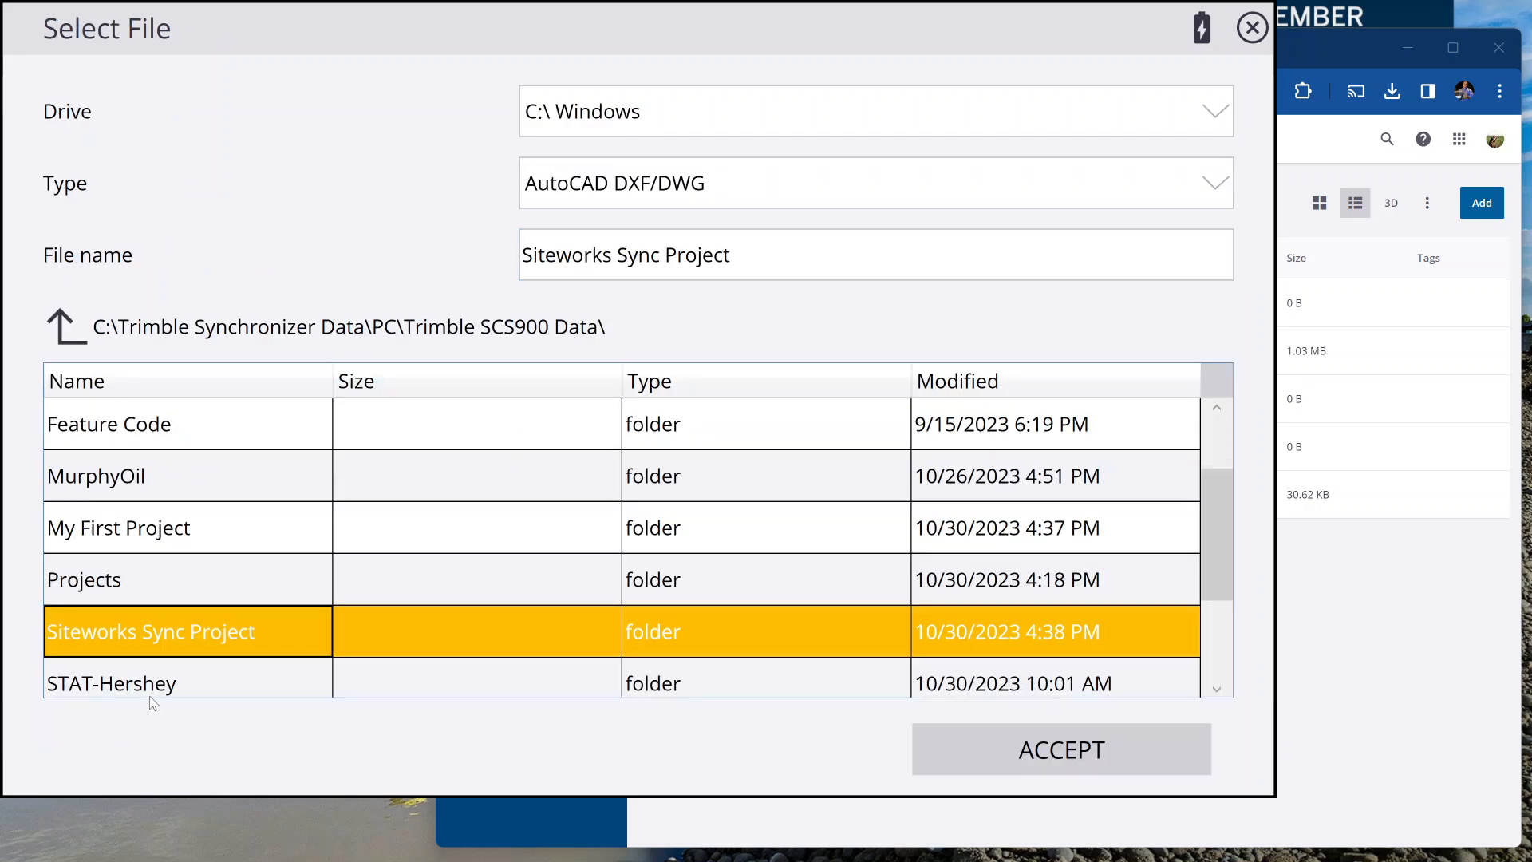
double_click(187, 627)
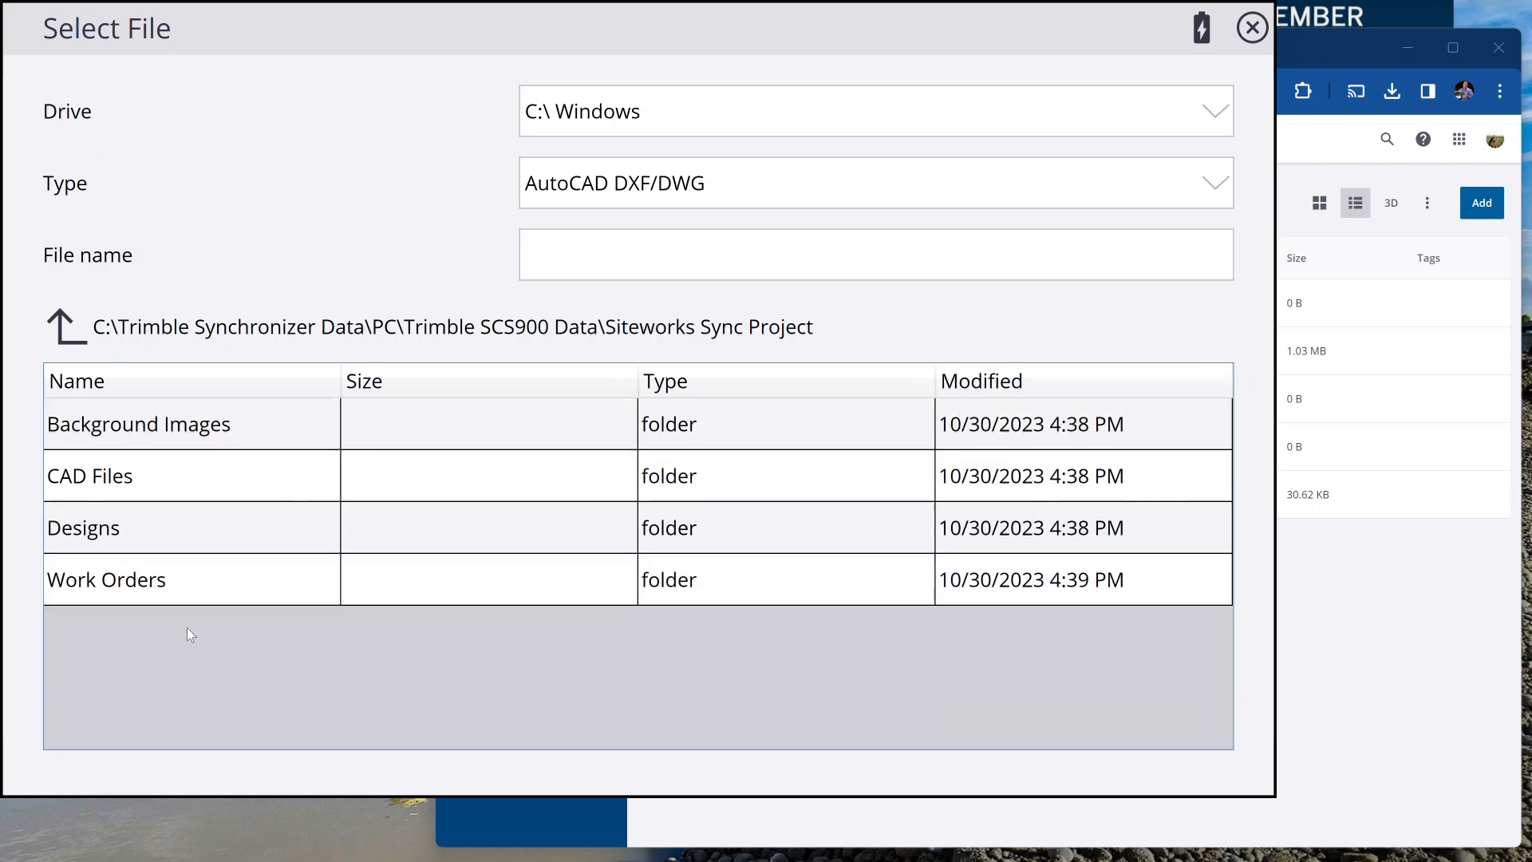
click(109, 484)
click(108, 485)
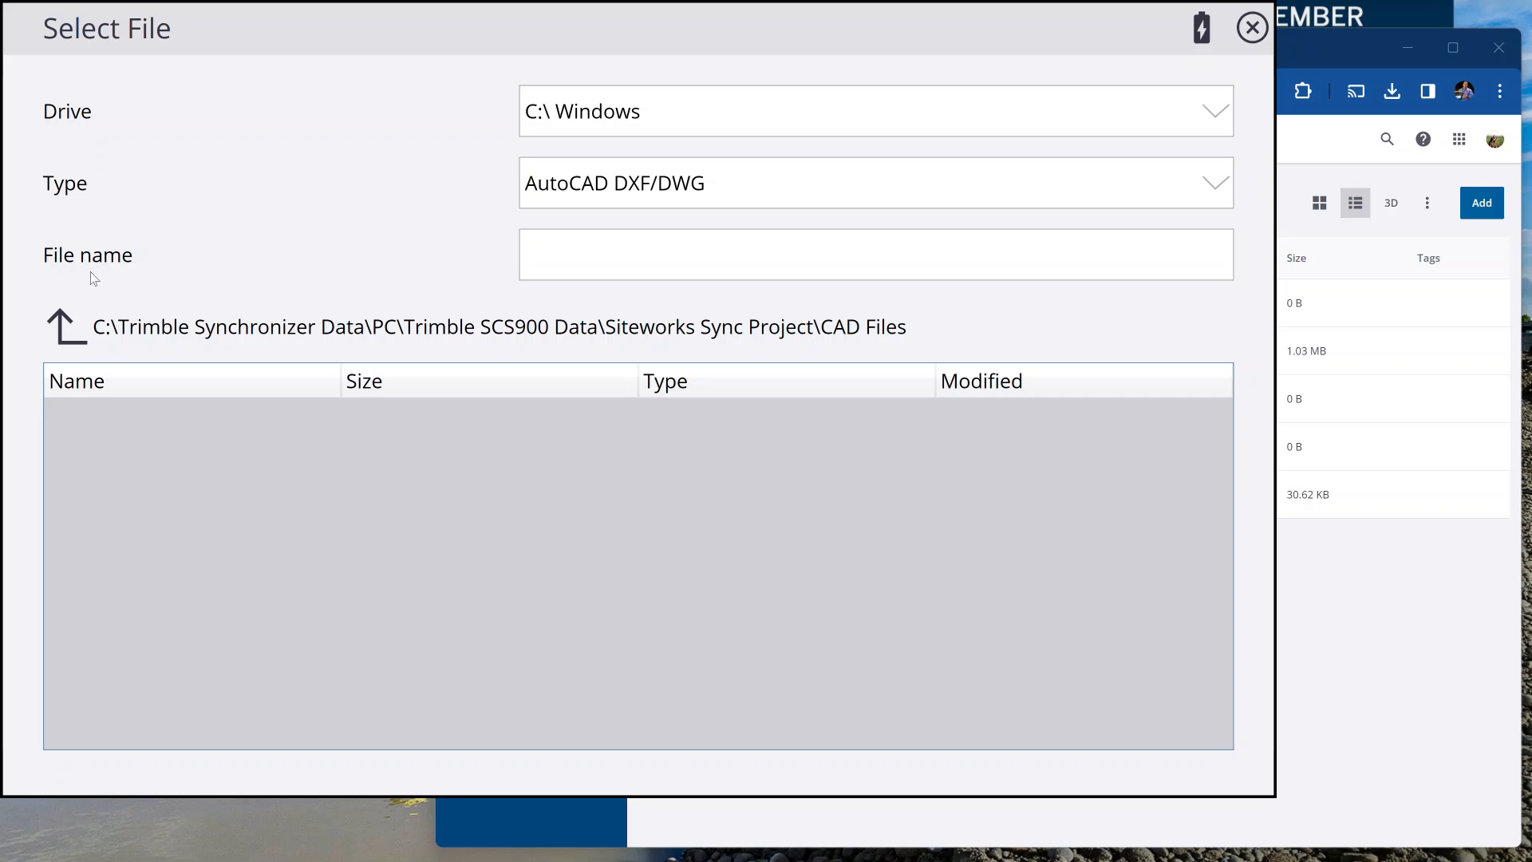
click(68, 343)
click(68, 343)
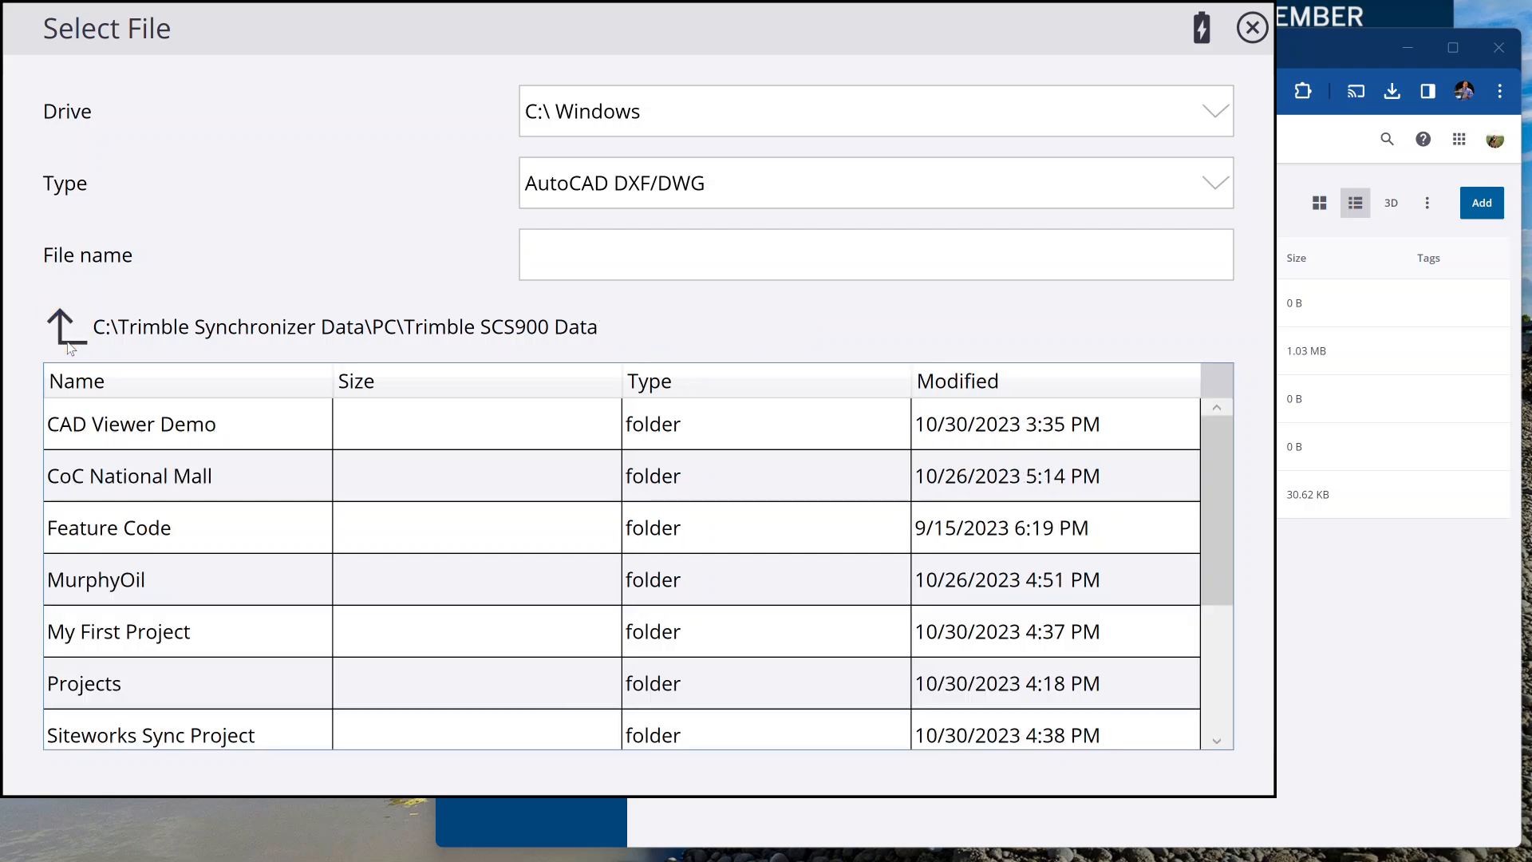
Cancel the linework selection and the Parking design, and close the project setup.
click(1252, 29)
click(1256, 32)
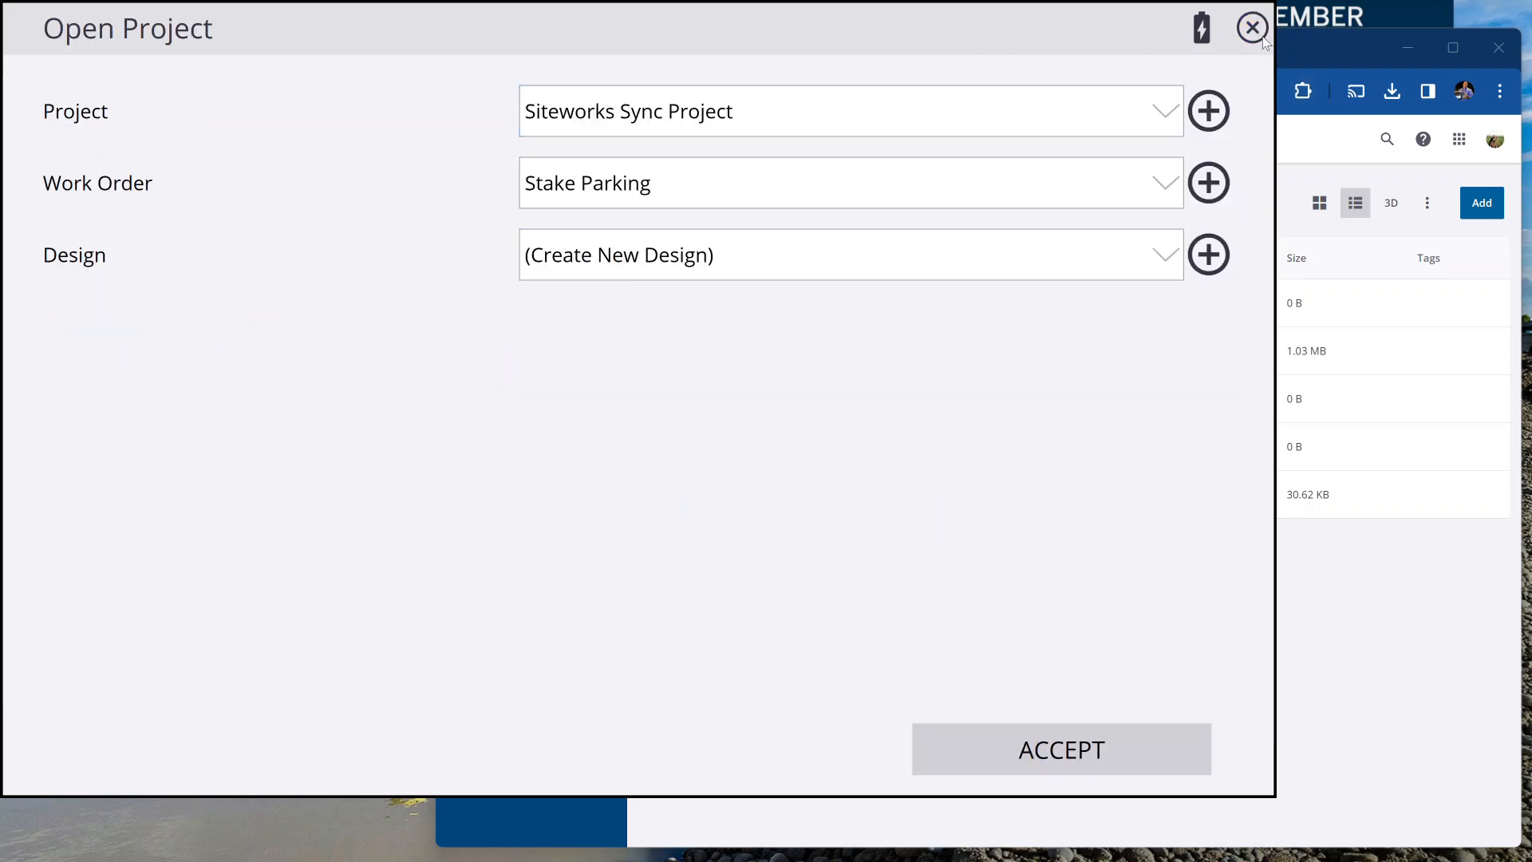
click(1253, 29)
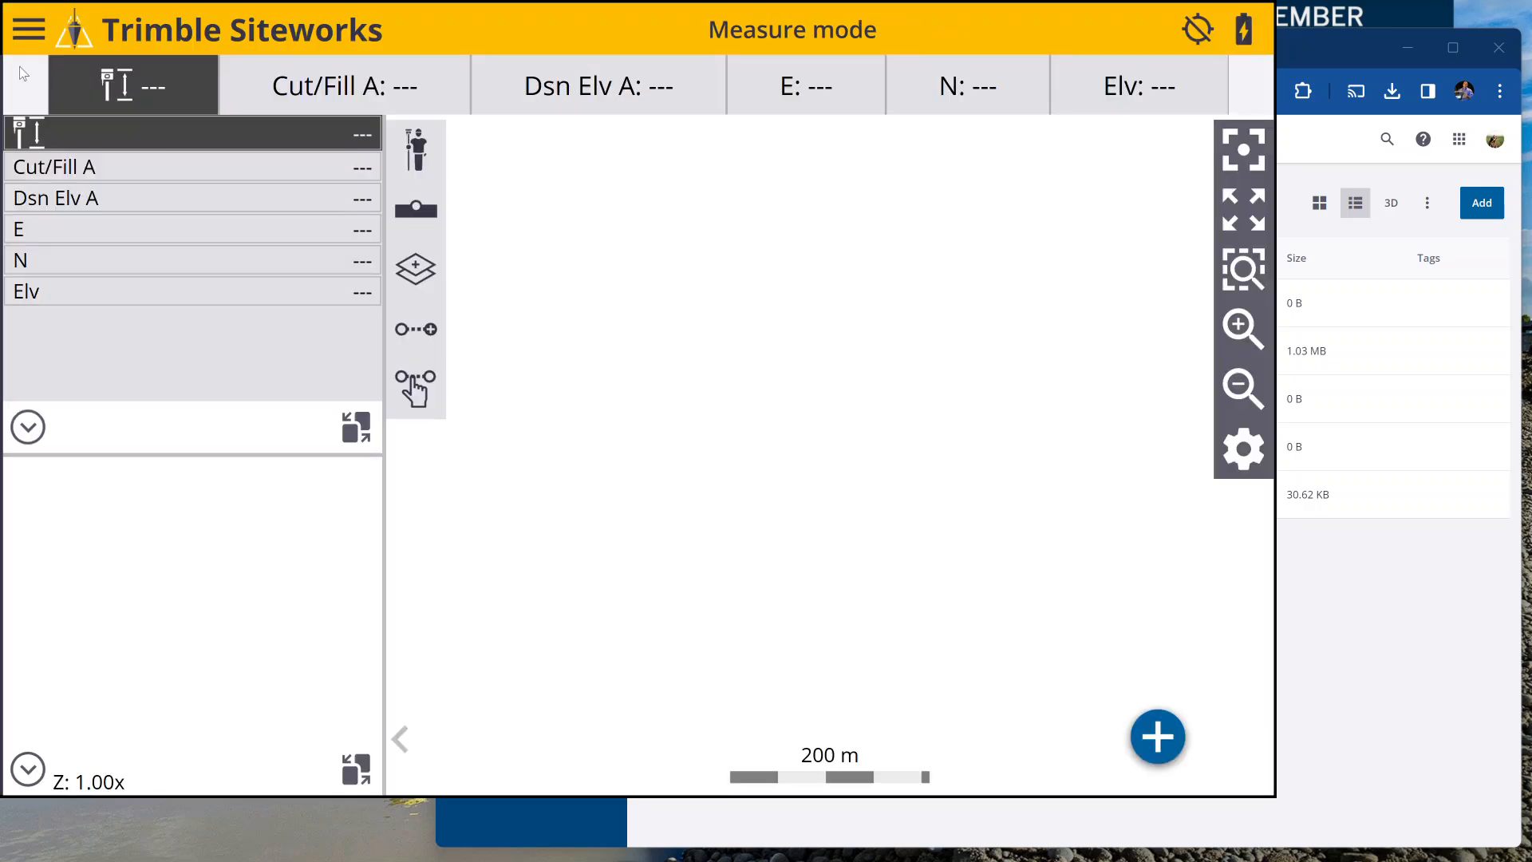
Select My First Project as the project and create a new work order named Stake Parking Lot in it.
click(28, 34)
click(128, 114)
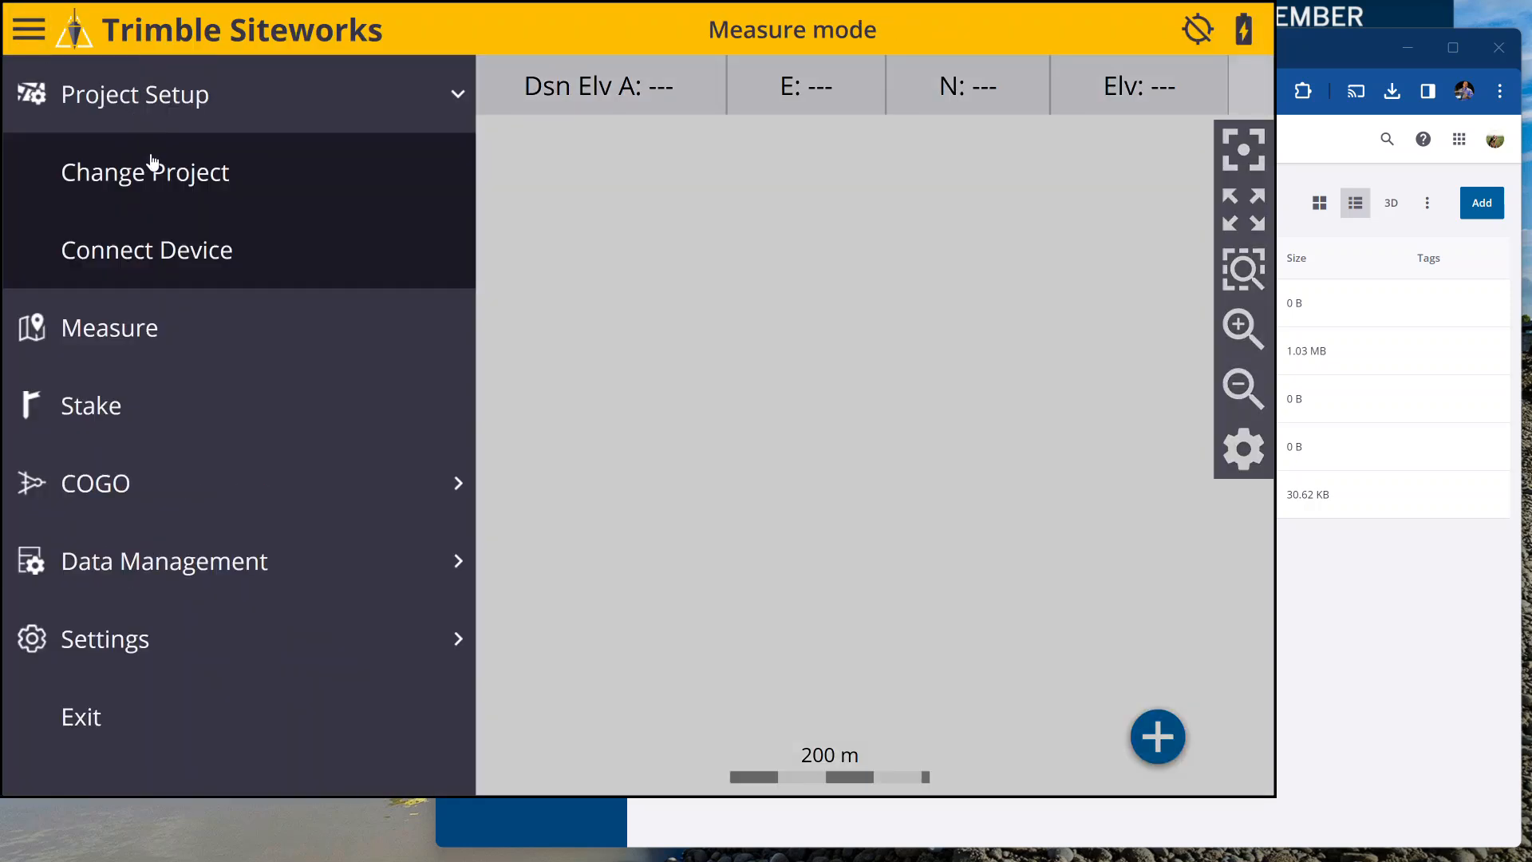
click(151, 171)
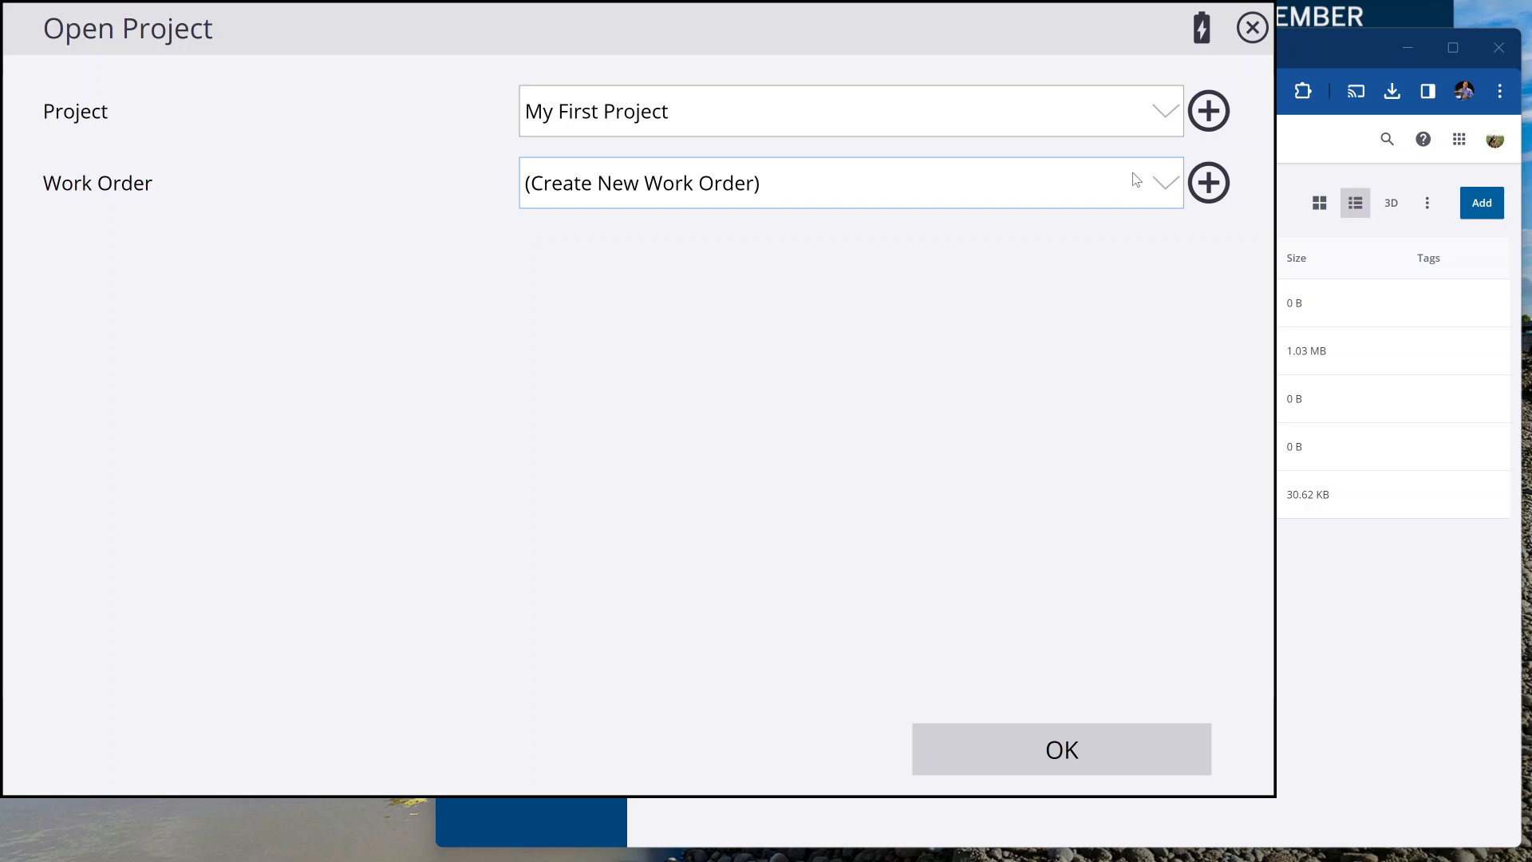
click(1161, 124)
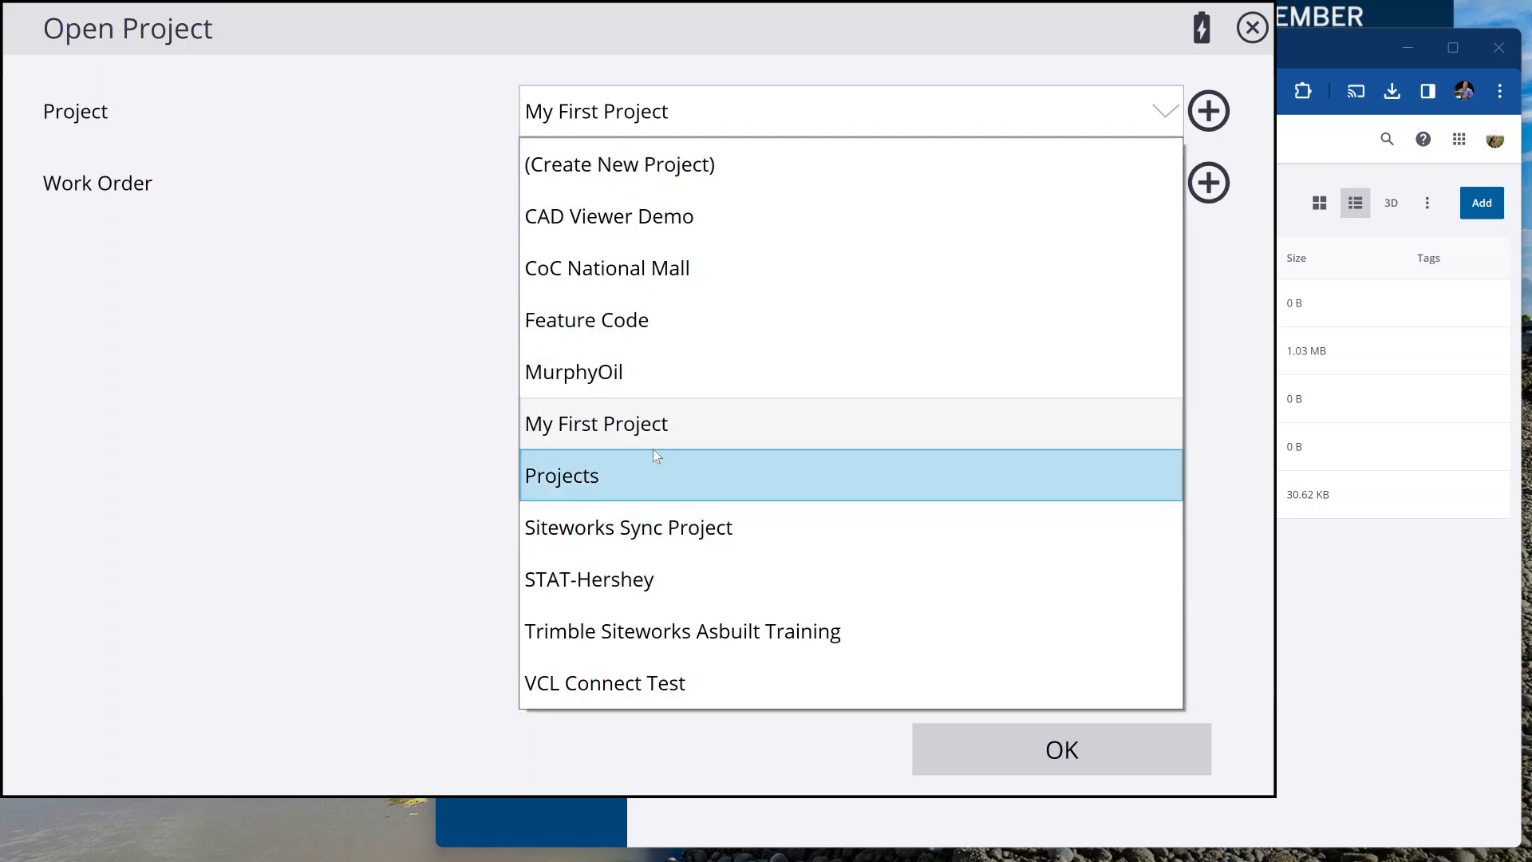
click(633, 431)
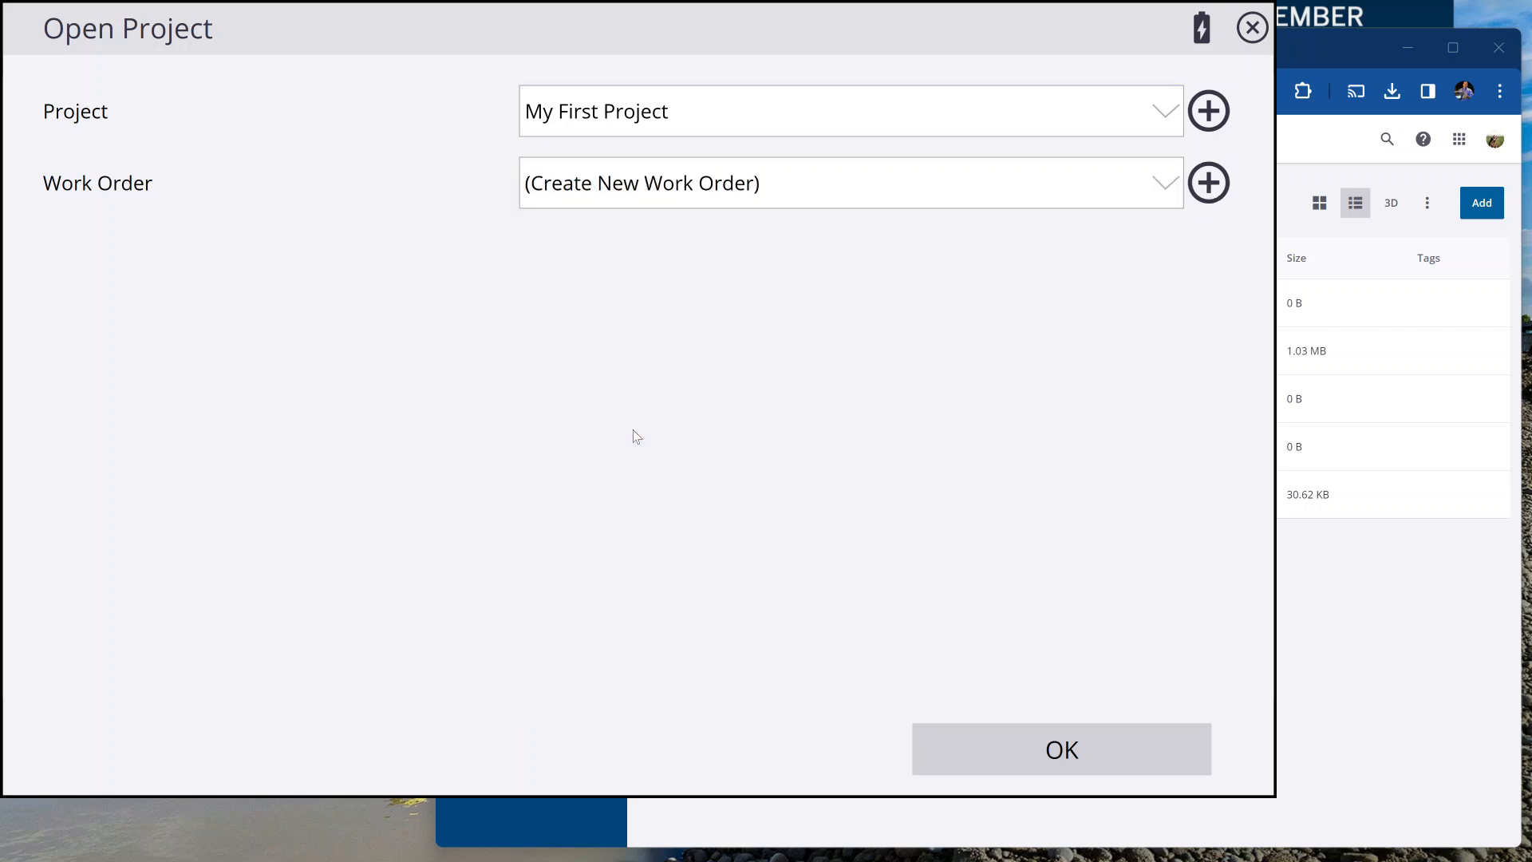
click(1209, 182)
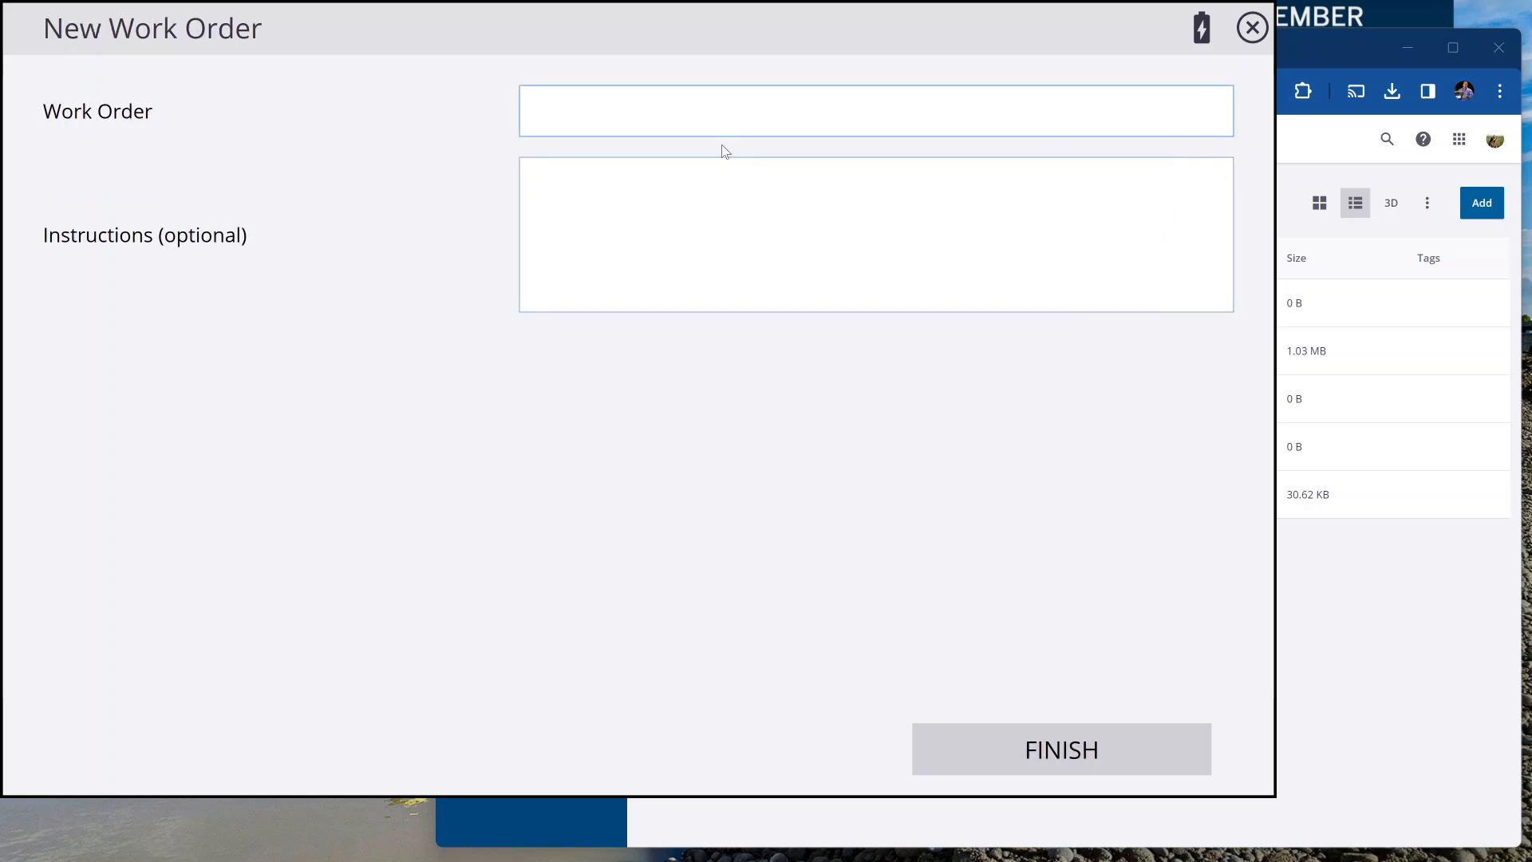
text(Stake Parking Lot)
click(771, 180)
click(1020, 728)
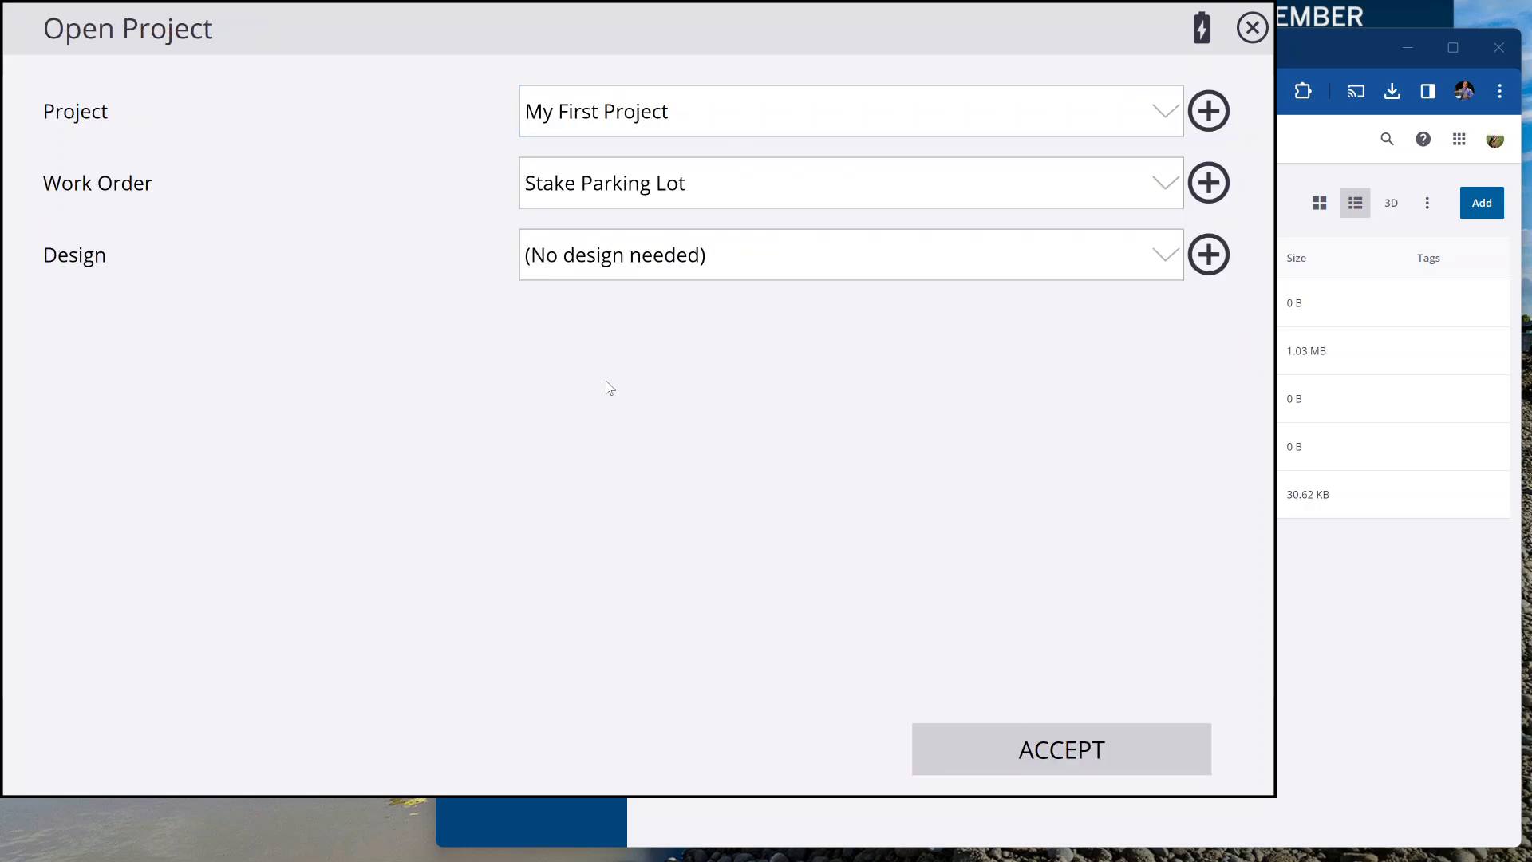
Start a new design named Parking for the Stake Parking Lot work order and enable design linework.
click(1207, 257)
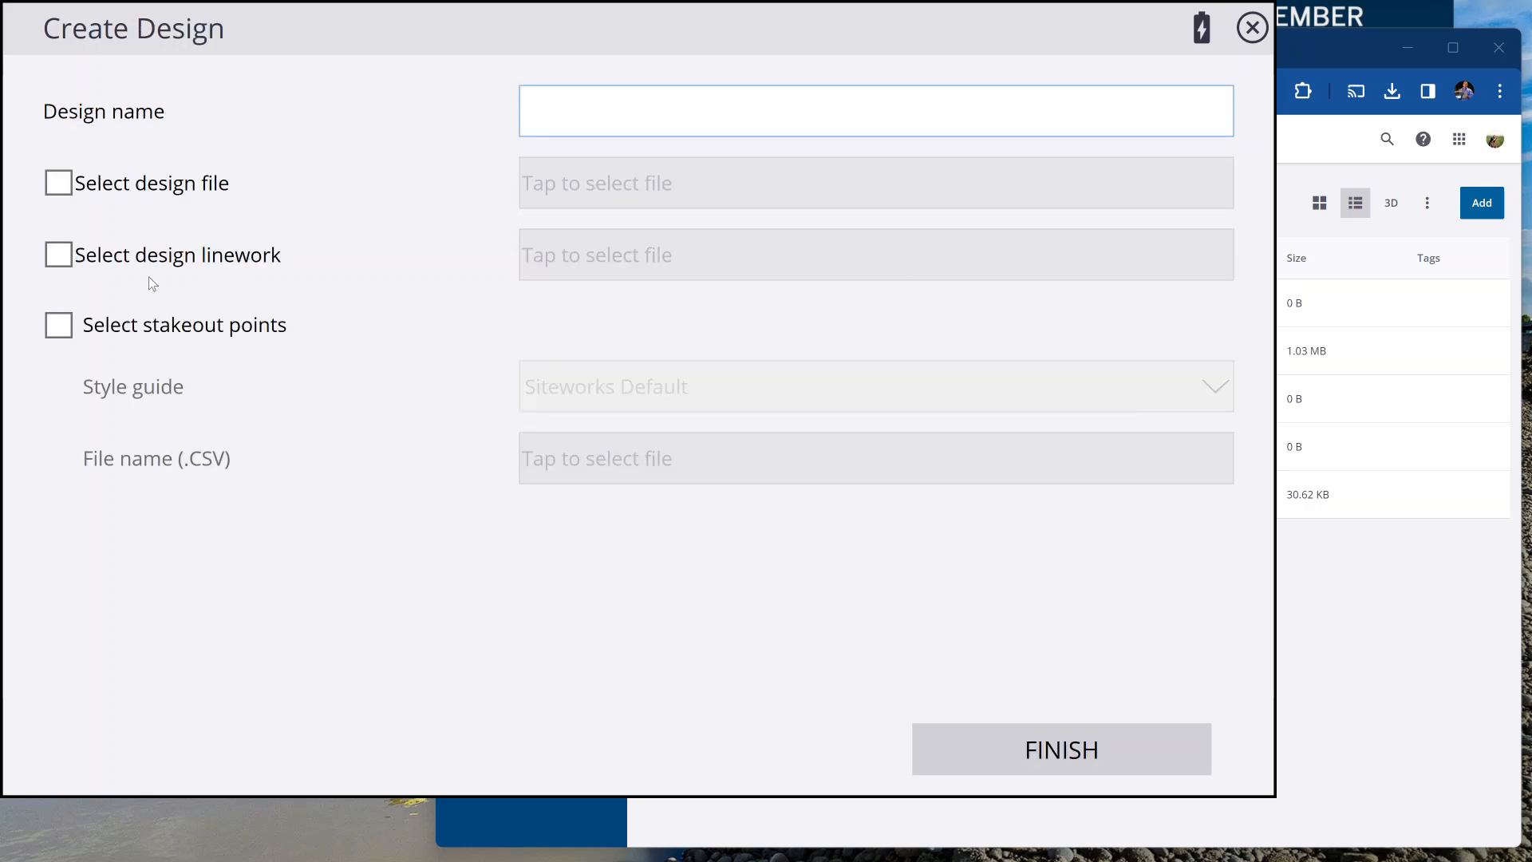
click(583, 124)
text(PArking)
key(BackSpace)
key(BackSpace)
key(BackSpace)
key(BackSpace)
key(BackSpace)
key(BackSpace)
text(arking)
click(55, 257)
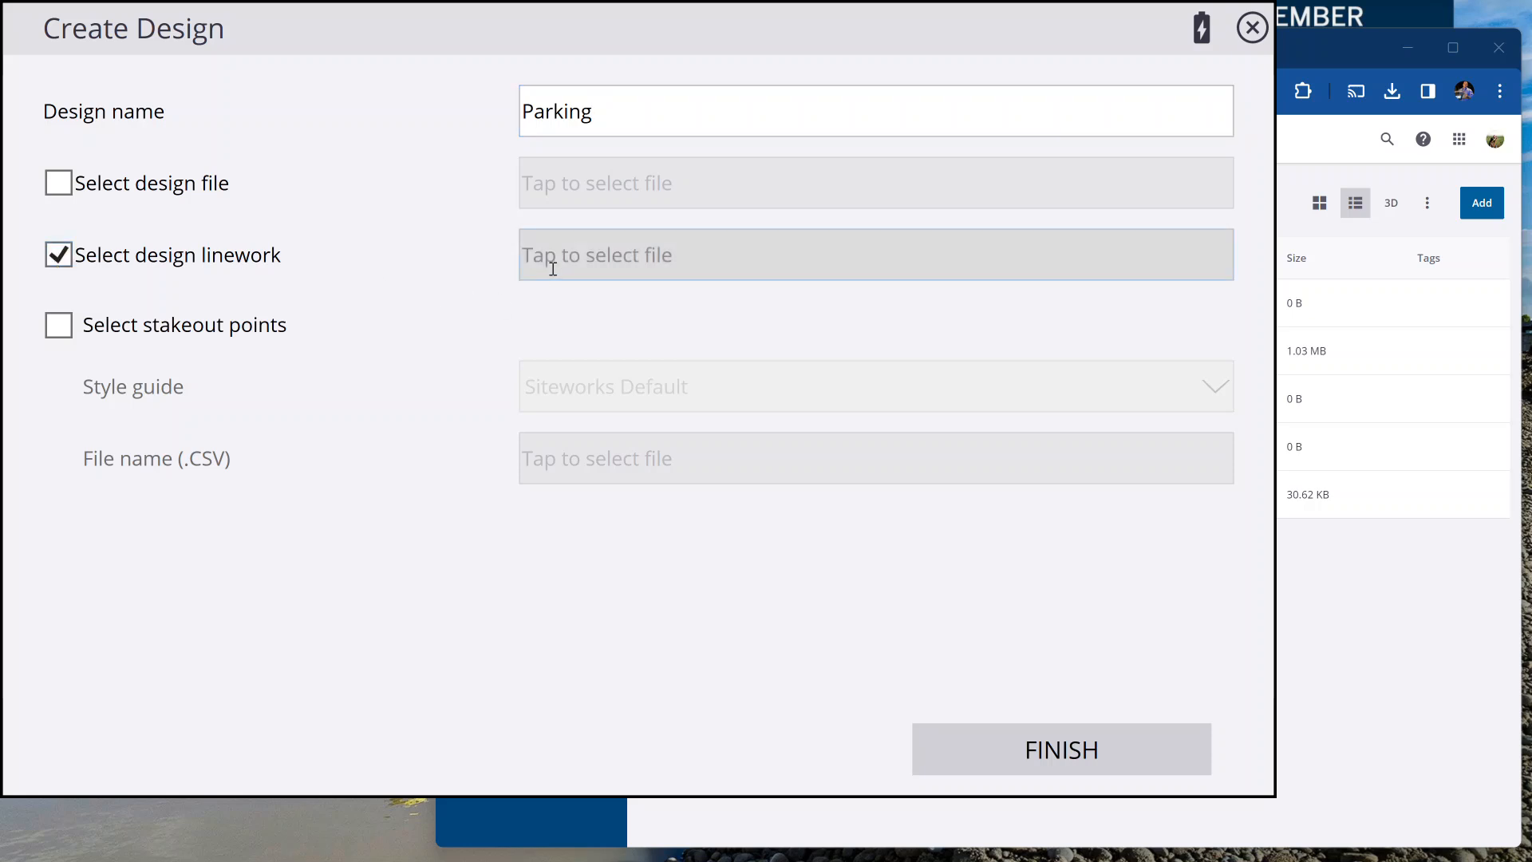
Assign Site Plan.dwg from My First Project's CAD Files folder as the design linework, finish the design and load the project.
click(542, 271)
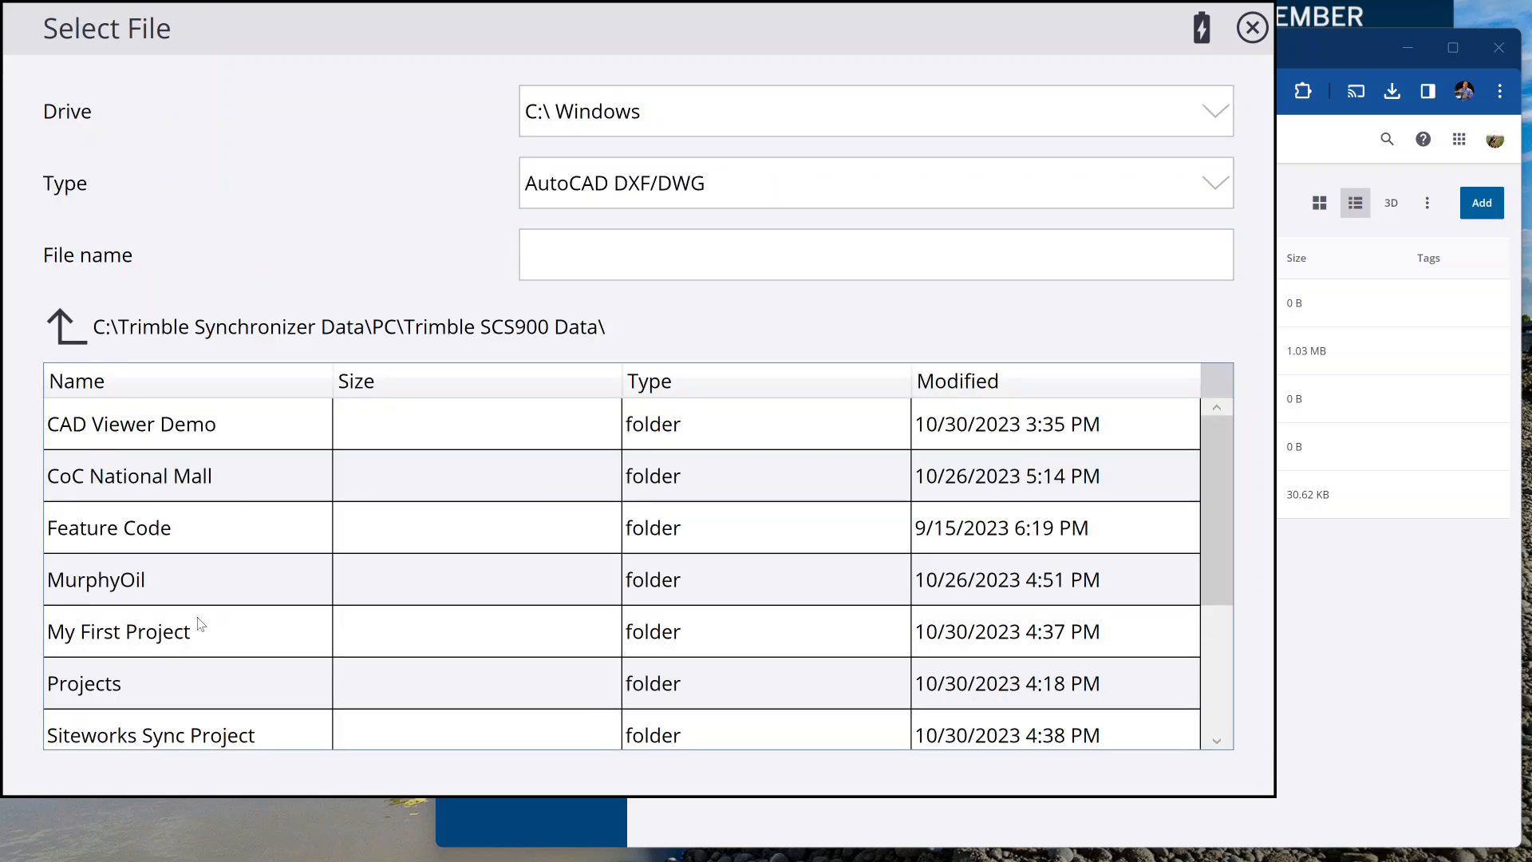
click(145, 635)
click(145, 635)
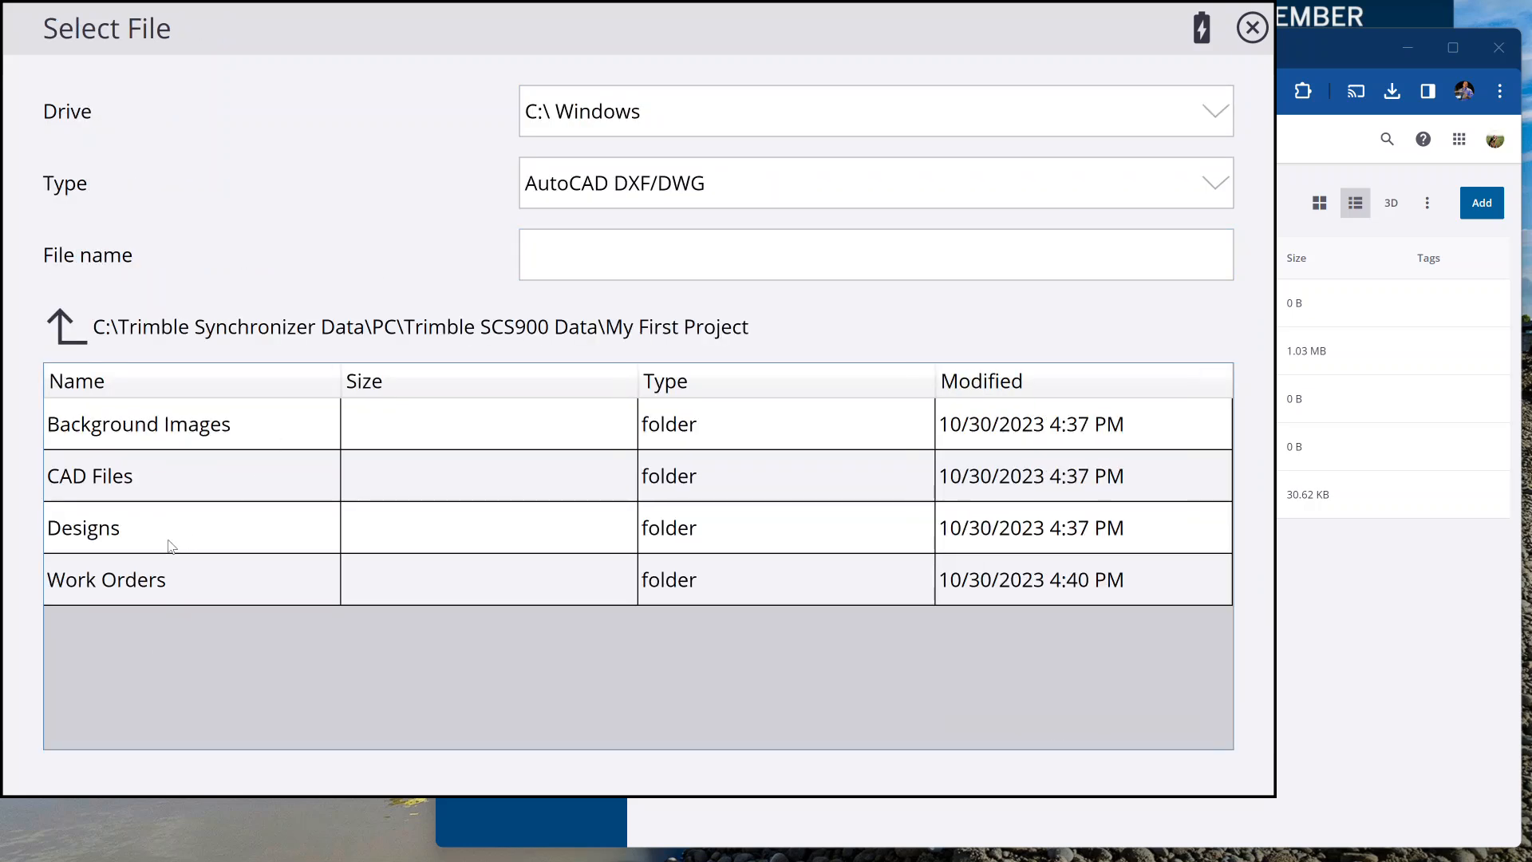
double_click(132, 480)
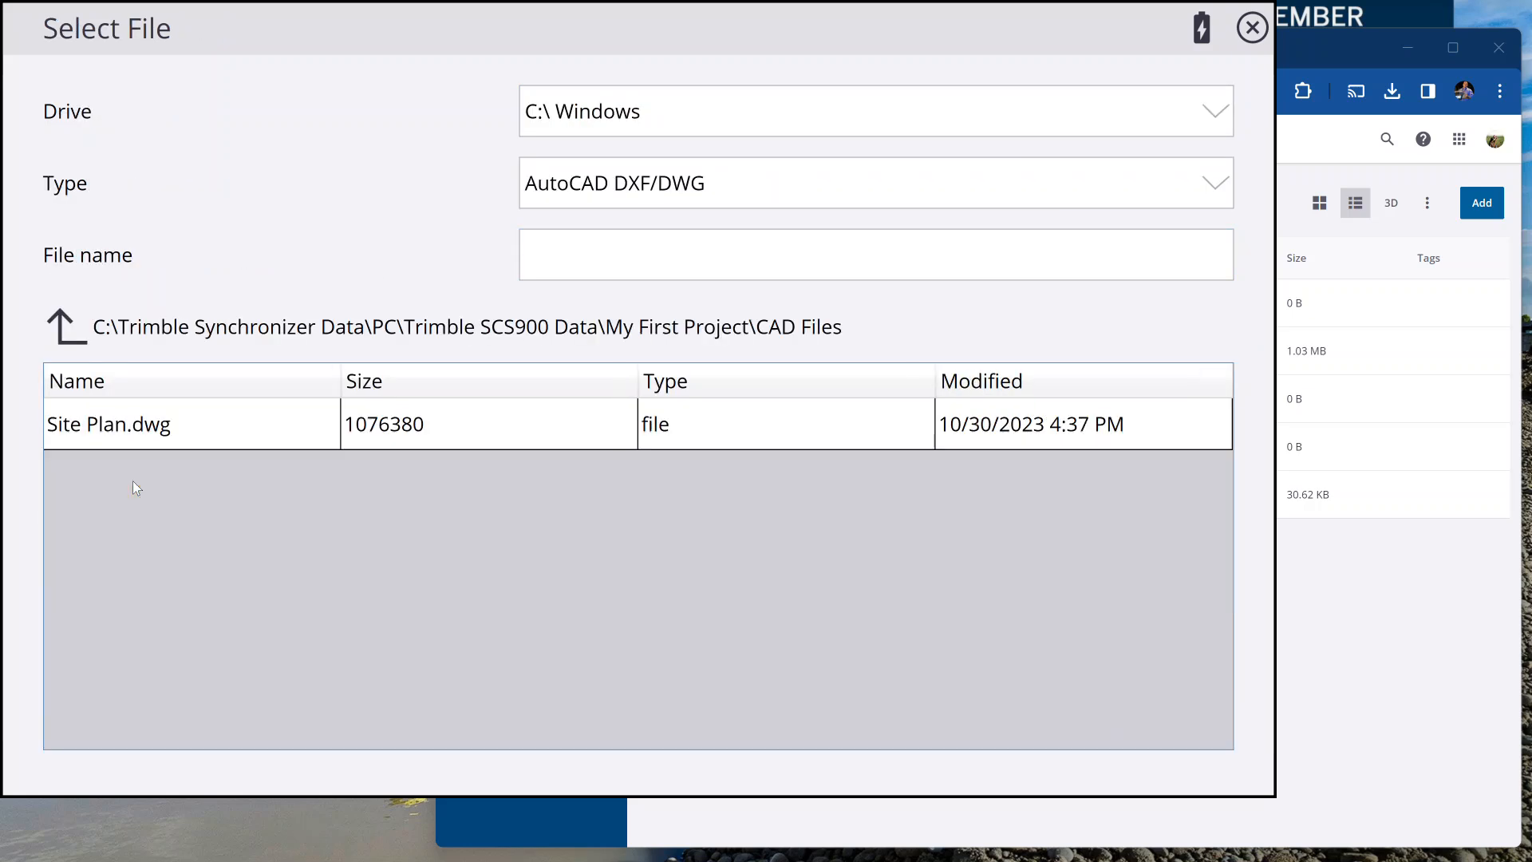
click(138, 427)
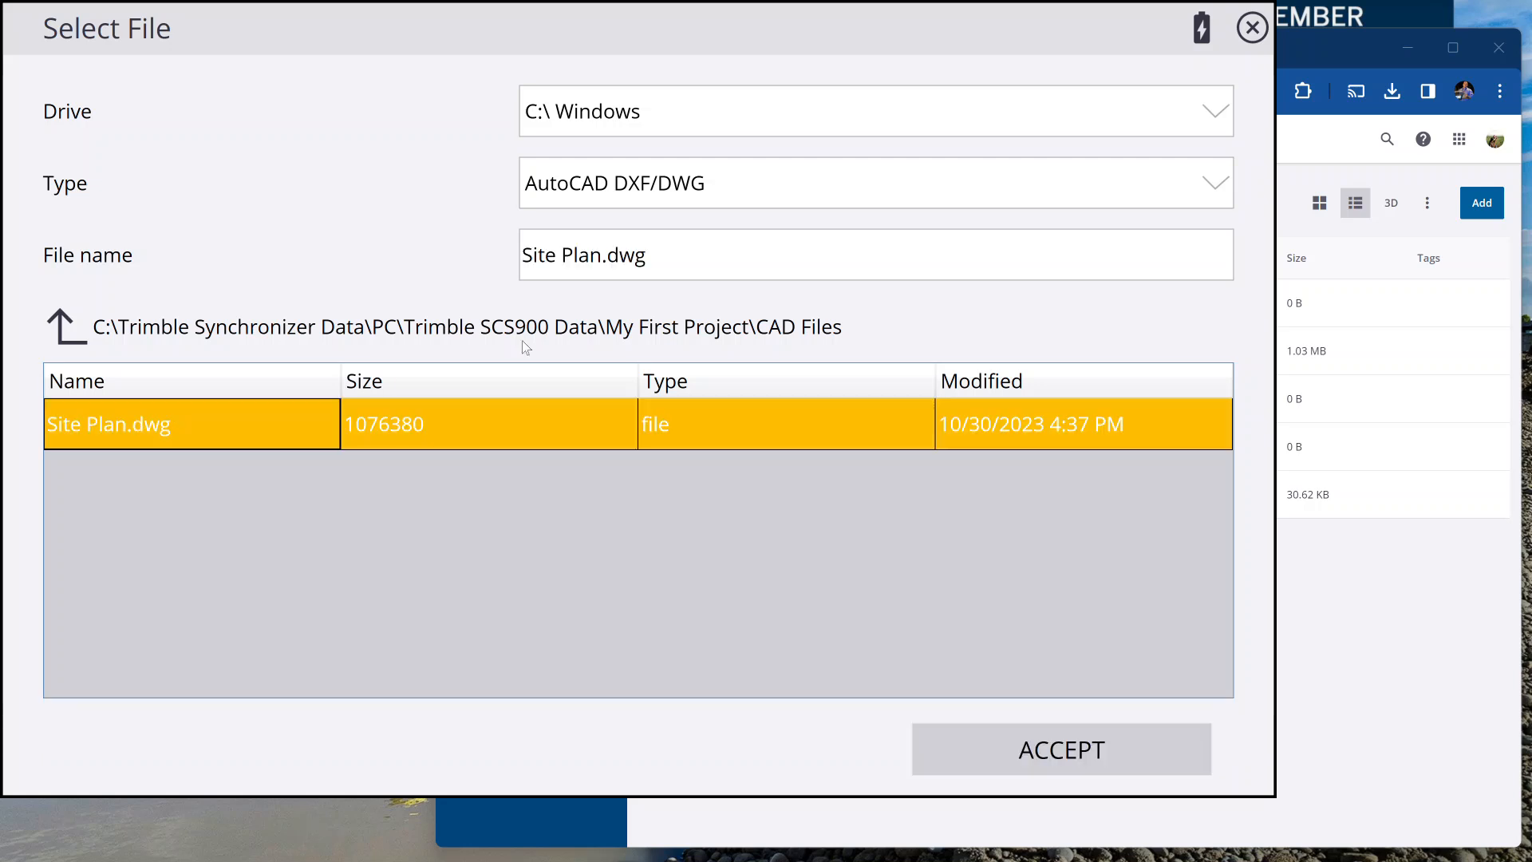
click(1081, 749)
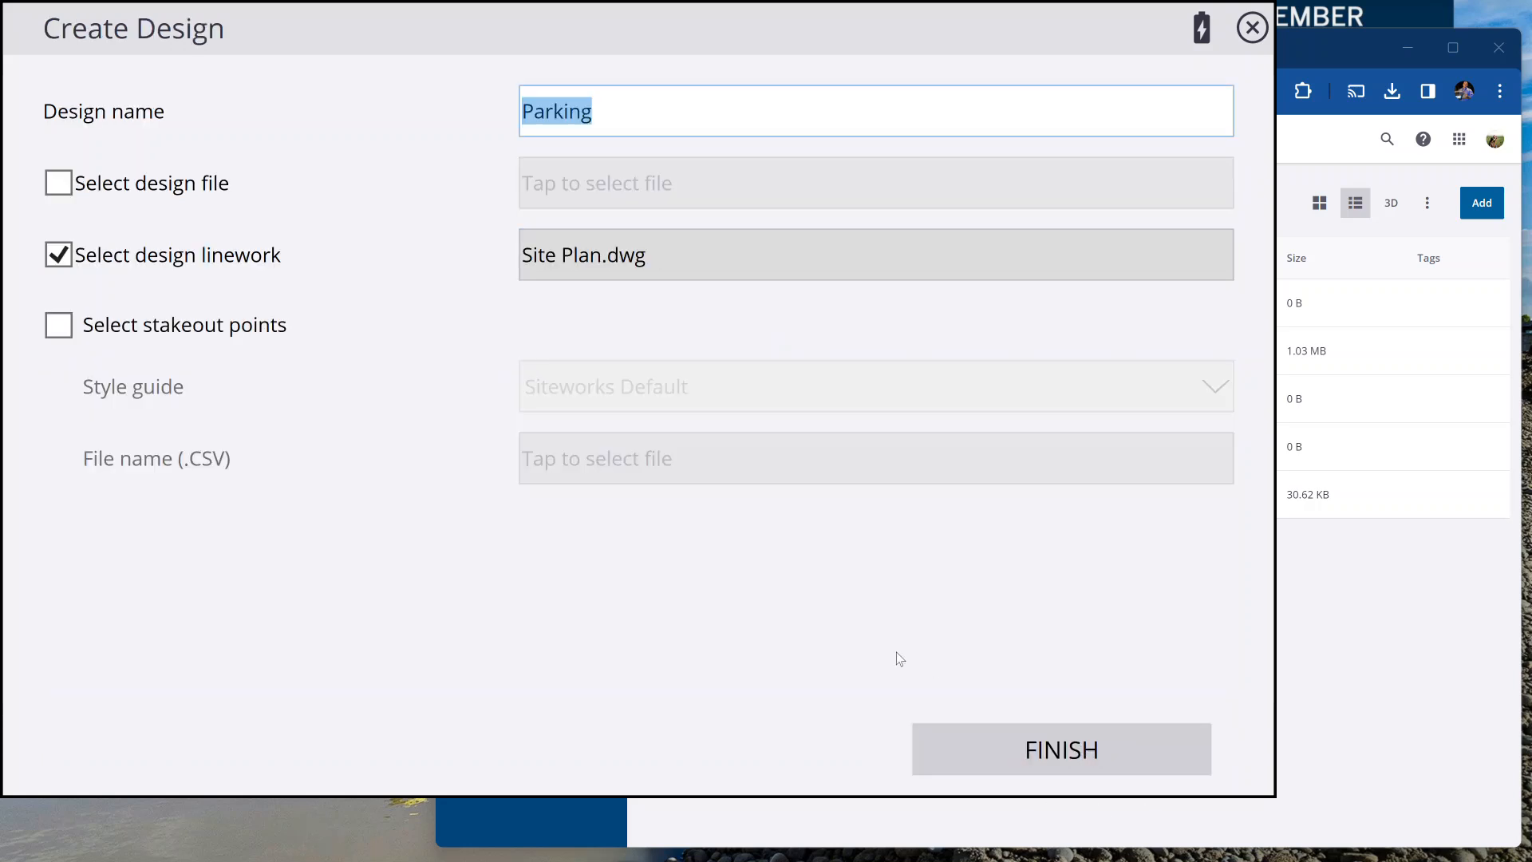
click(1062, 752)
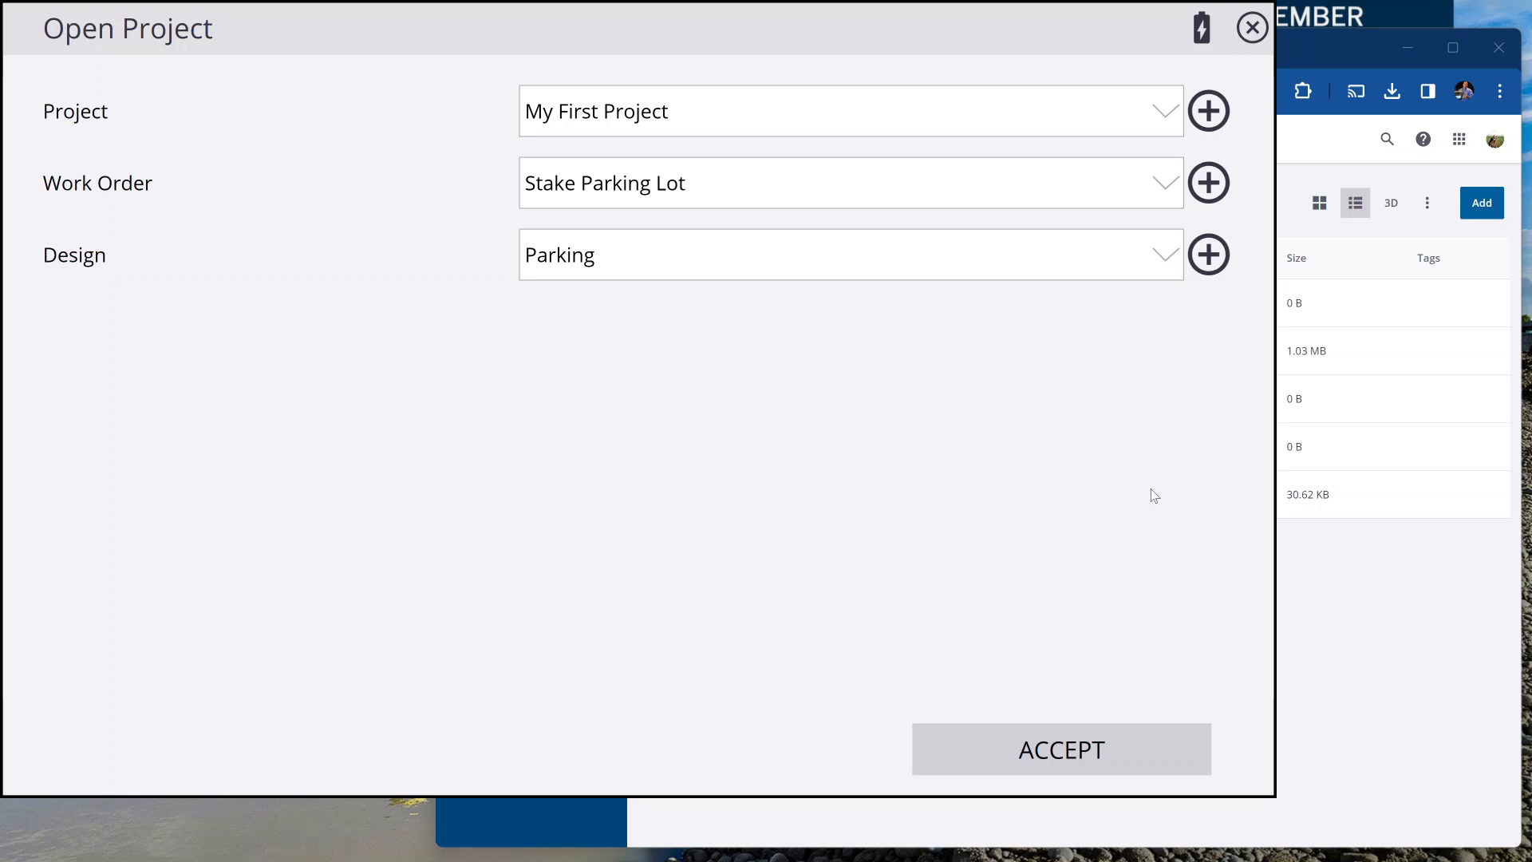
click(1029, 727)
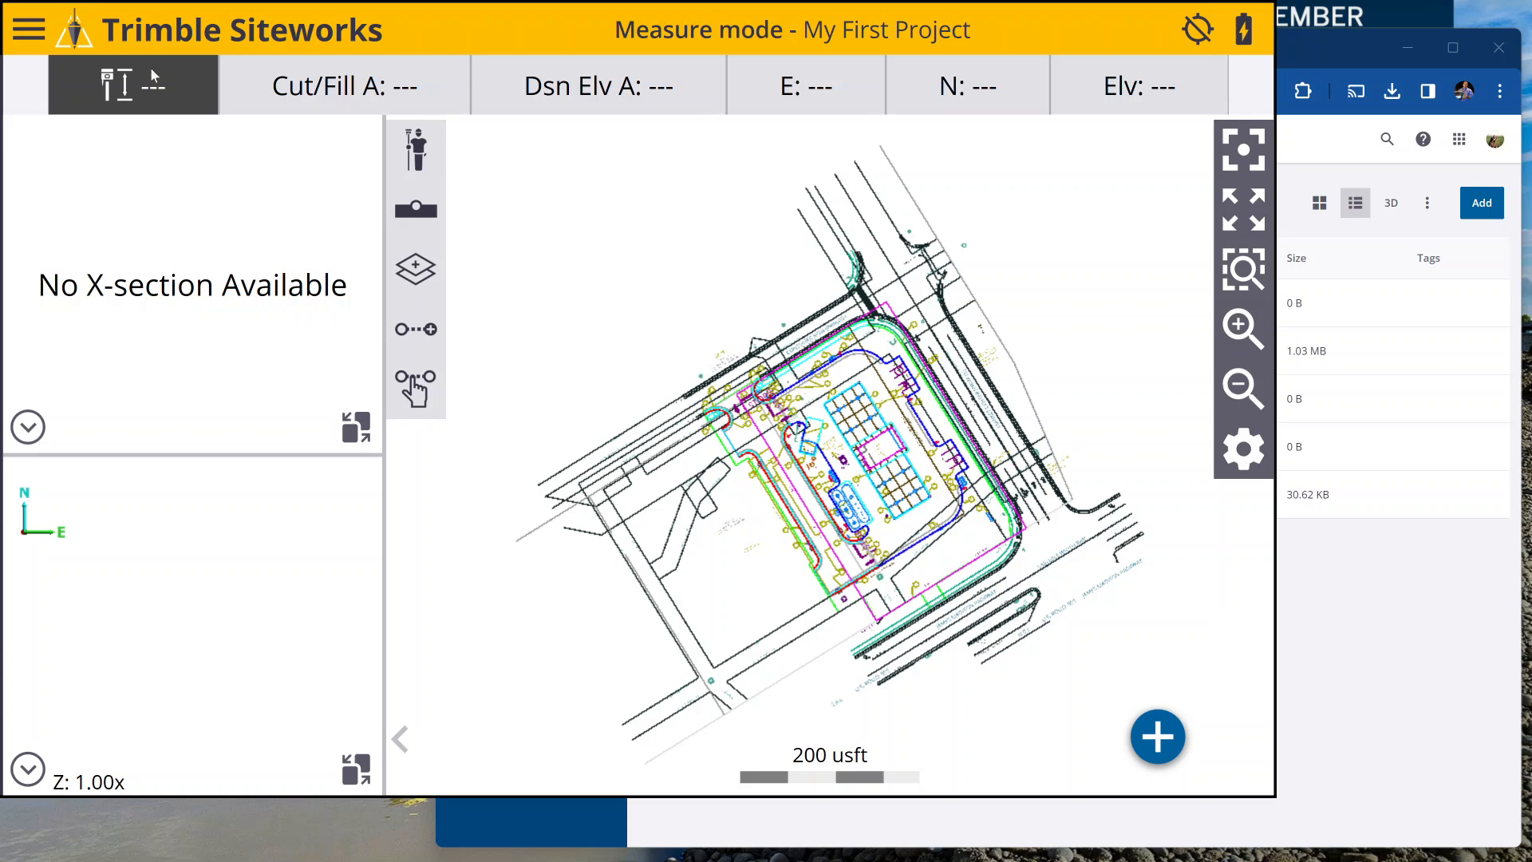
Open the layer list in the map display settings and turn off all linework layers.
click(24, 30)
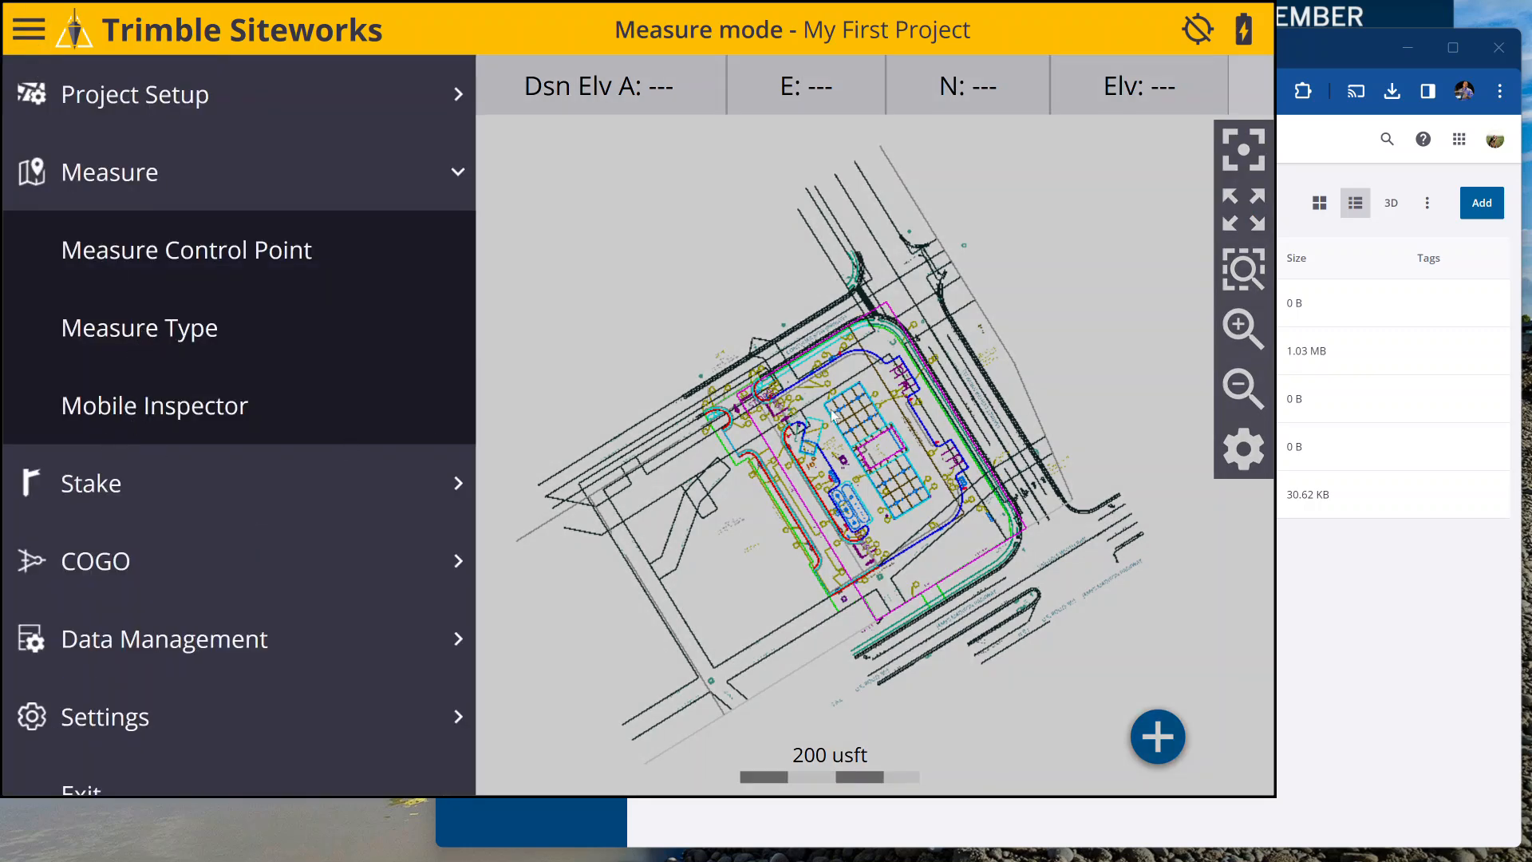
click(1233, 294)
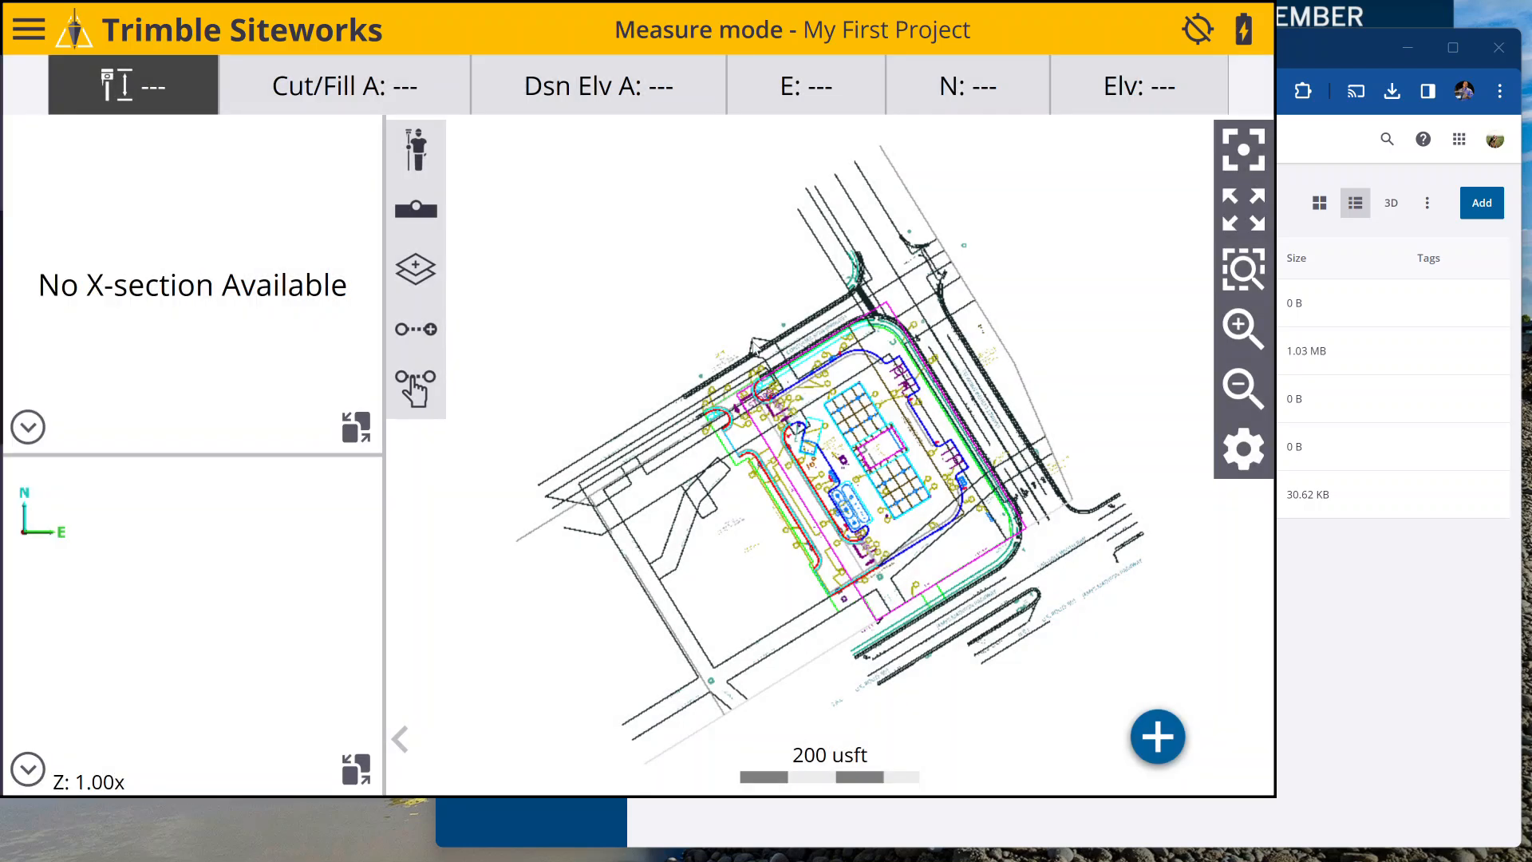
click(1241, 283)
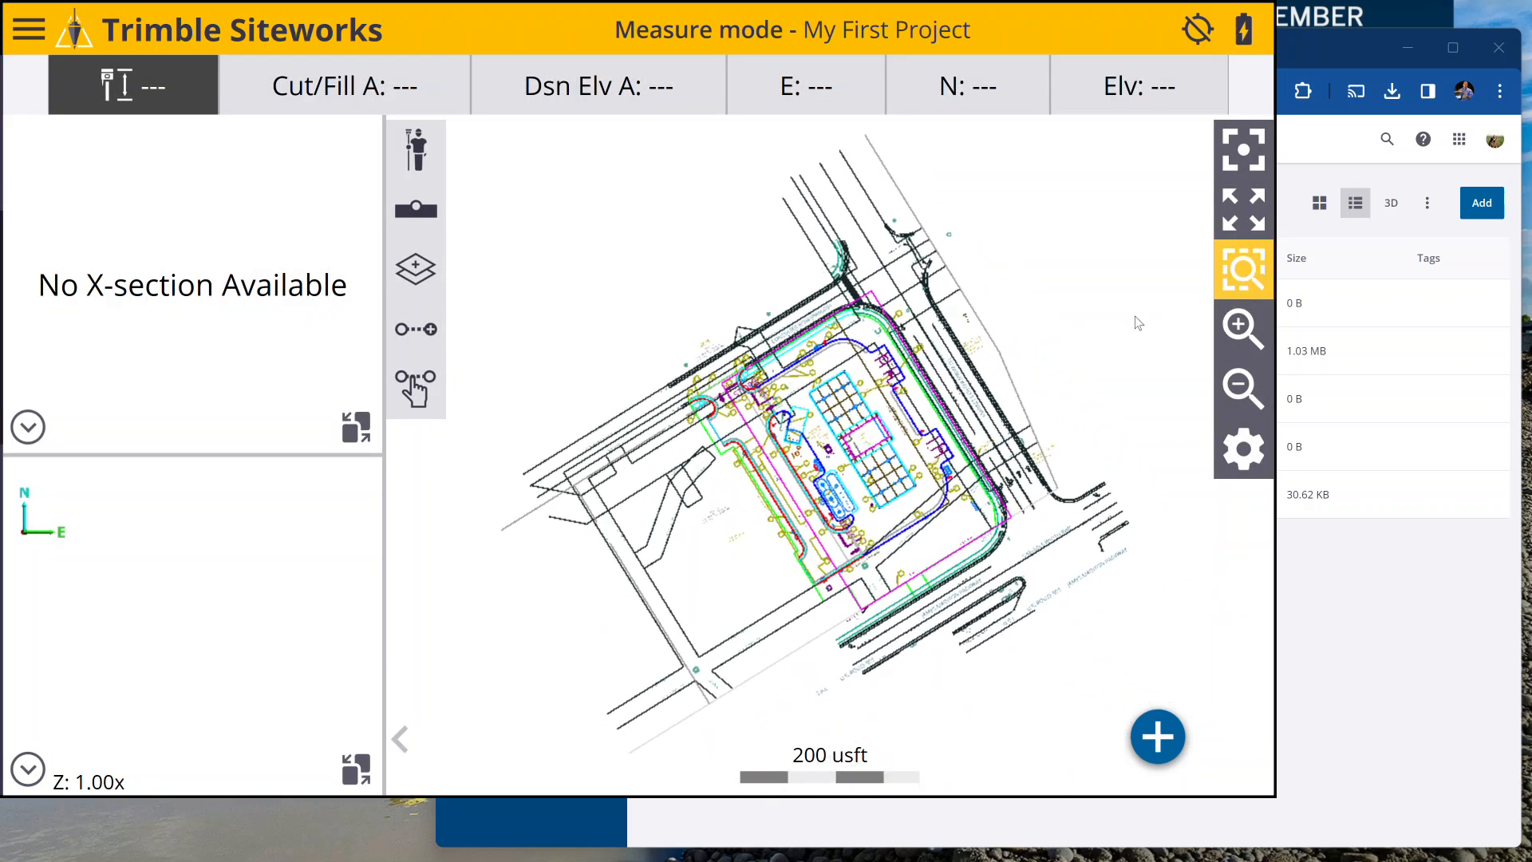
drag(729, 353, 841, 408)
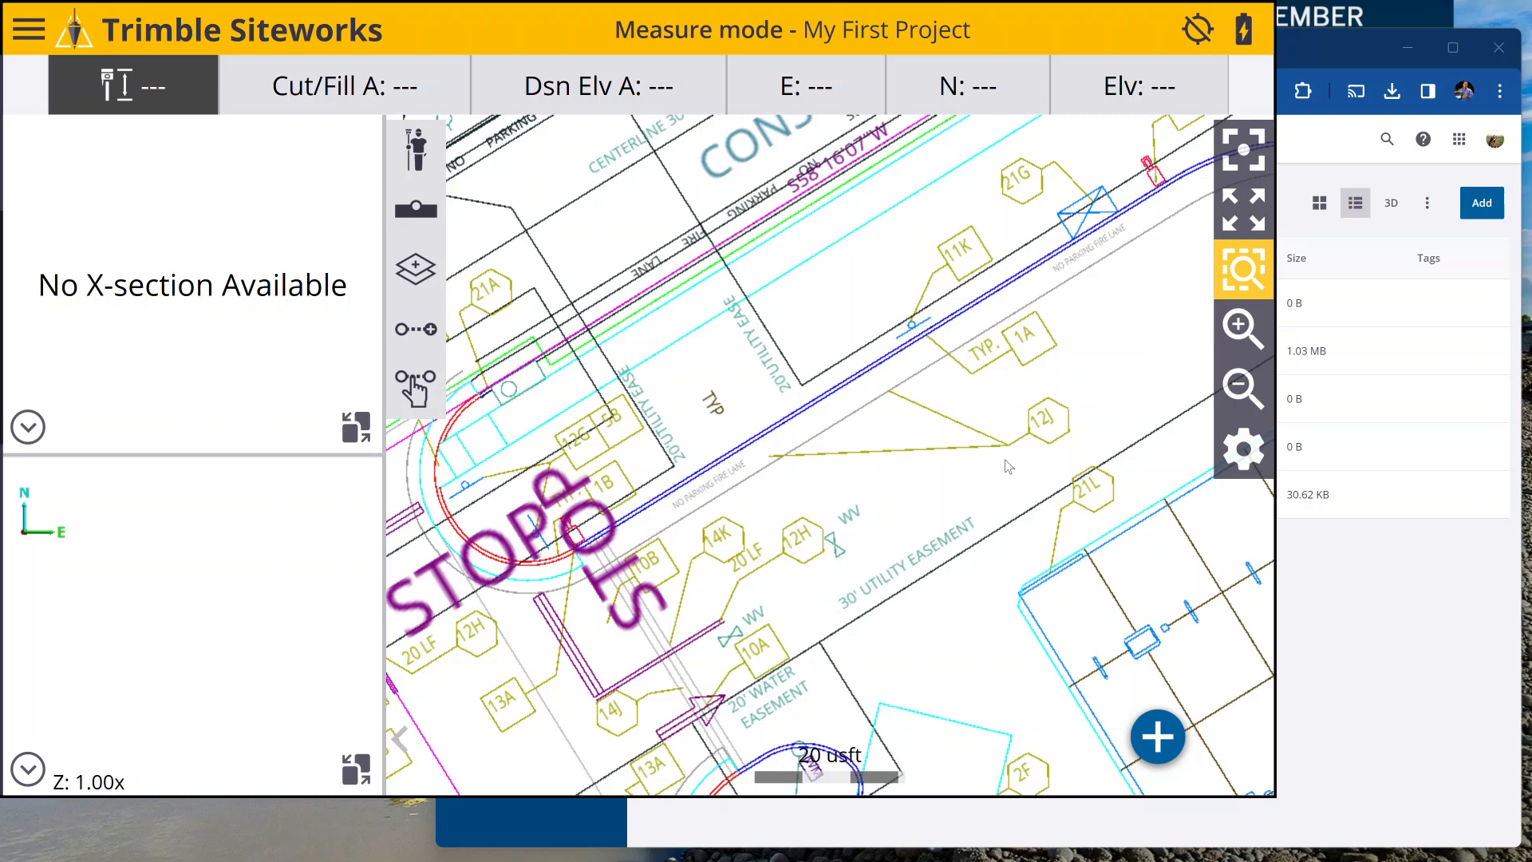
click(29, 32)
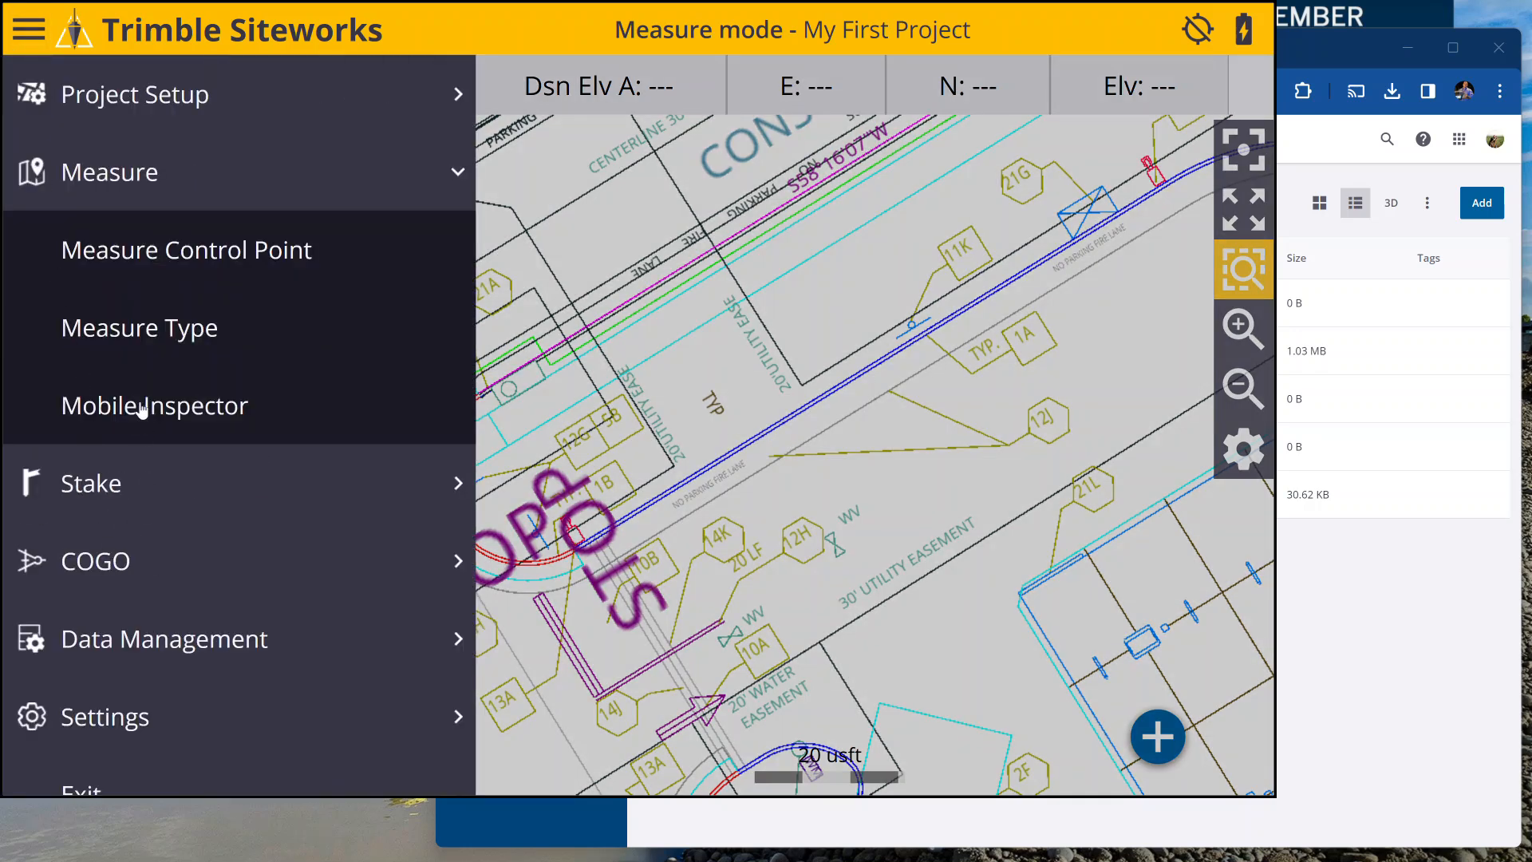
click(162, 639)
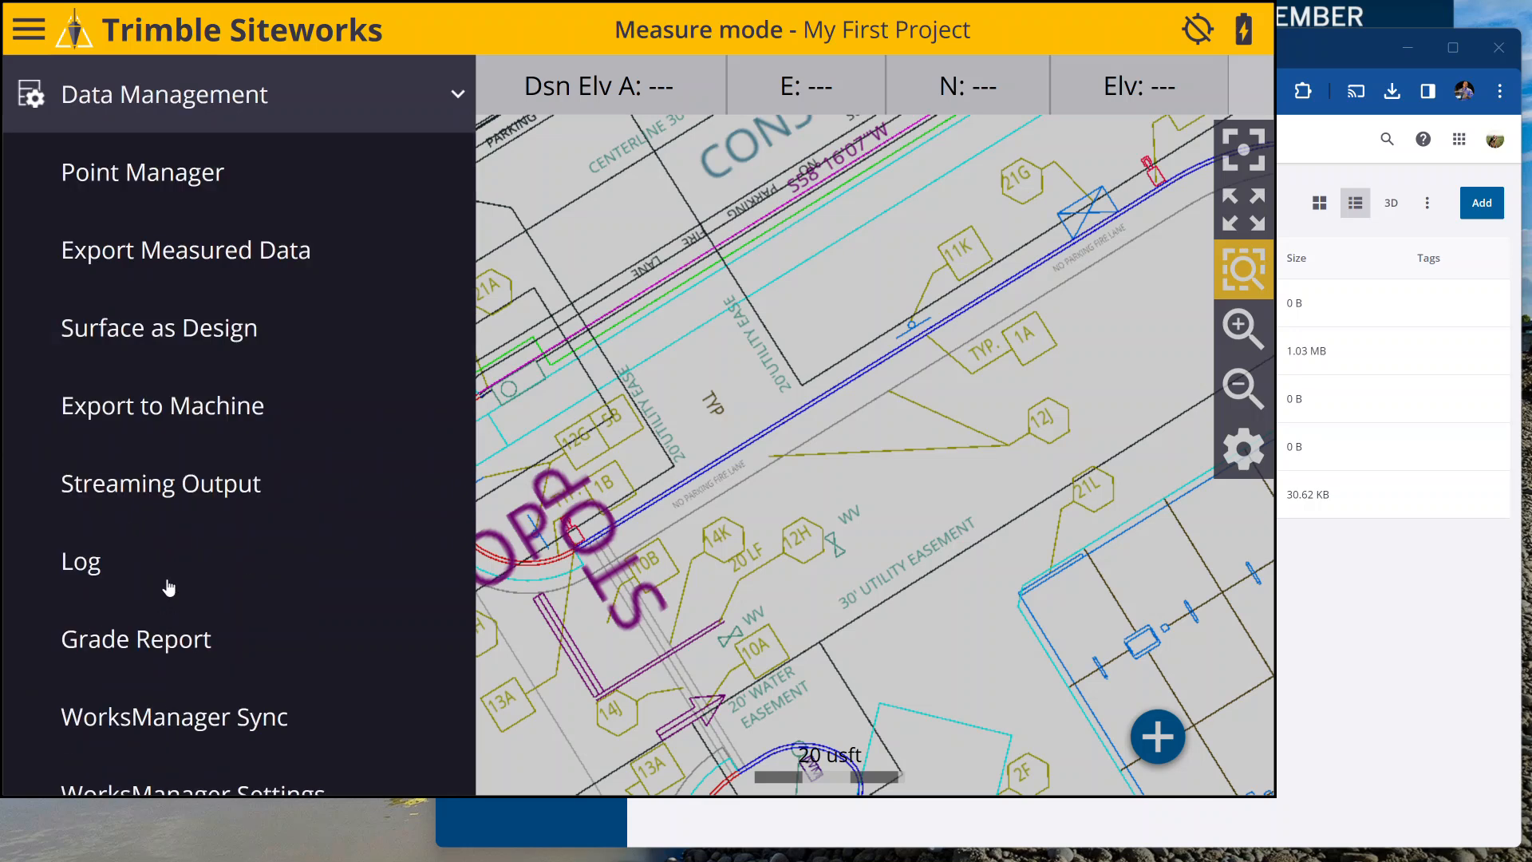
click(32, 36)
click(28, 36)
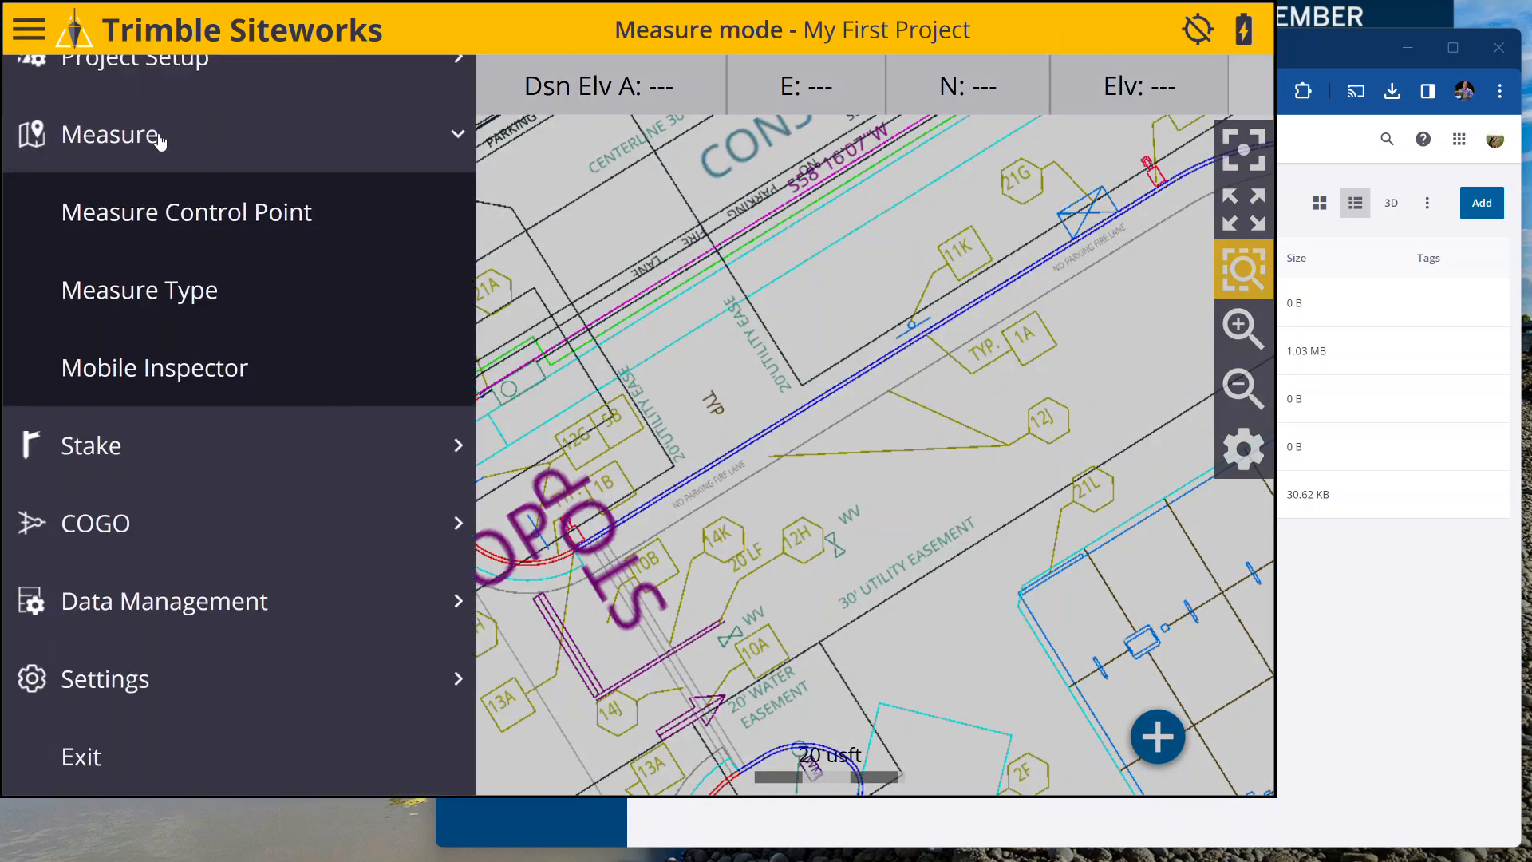
click(163, 686)
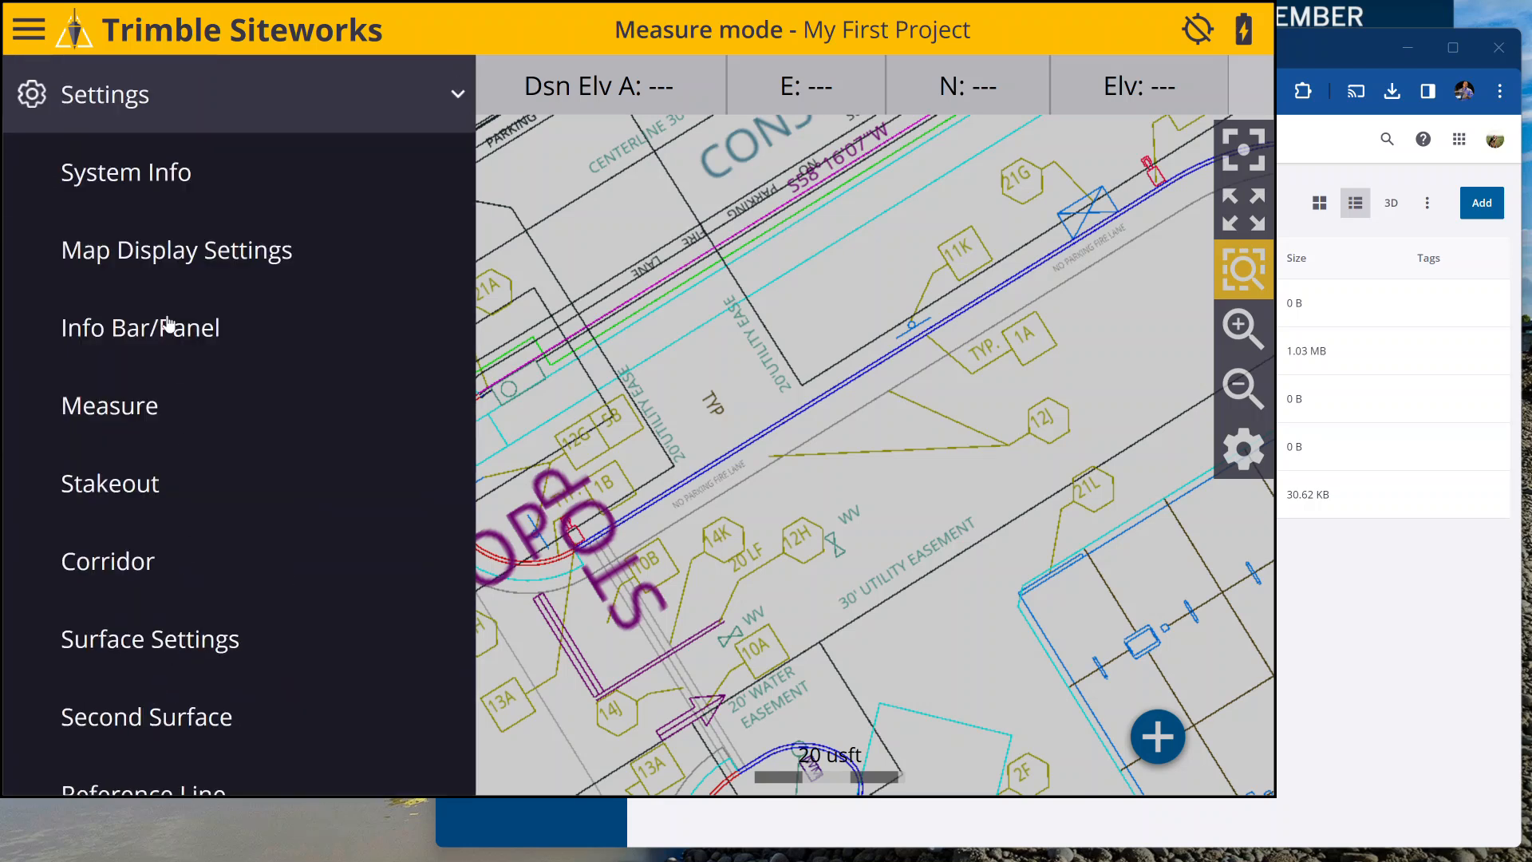
click(160, 273)
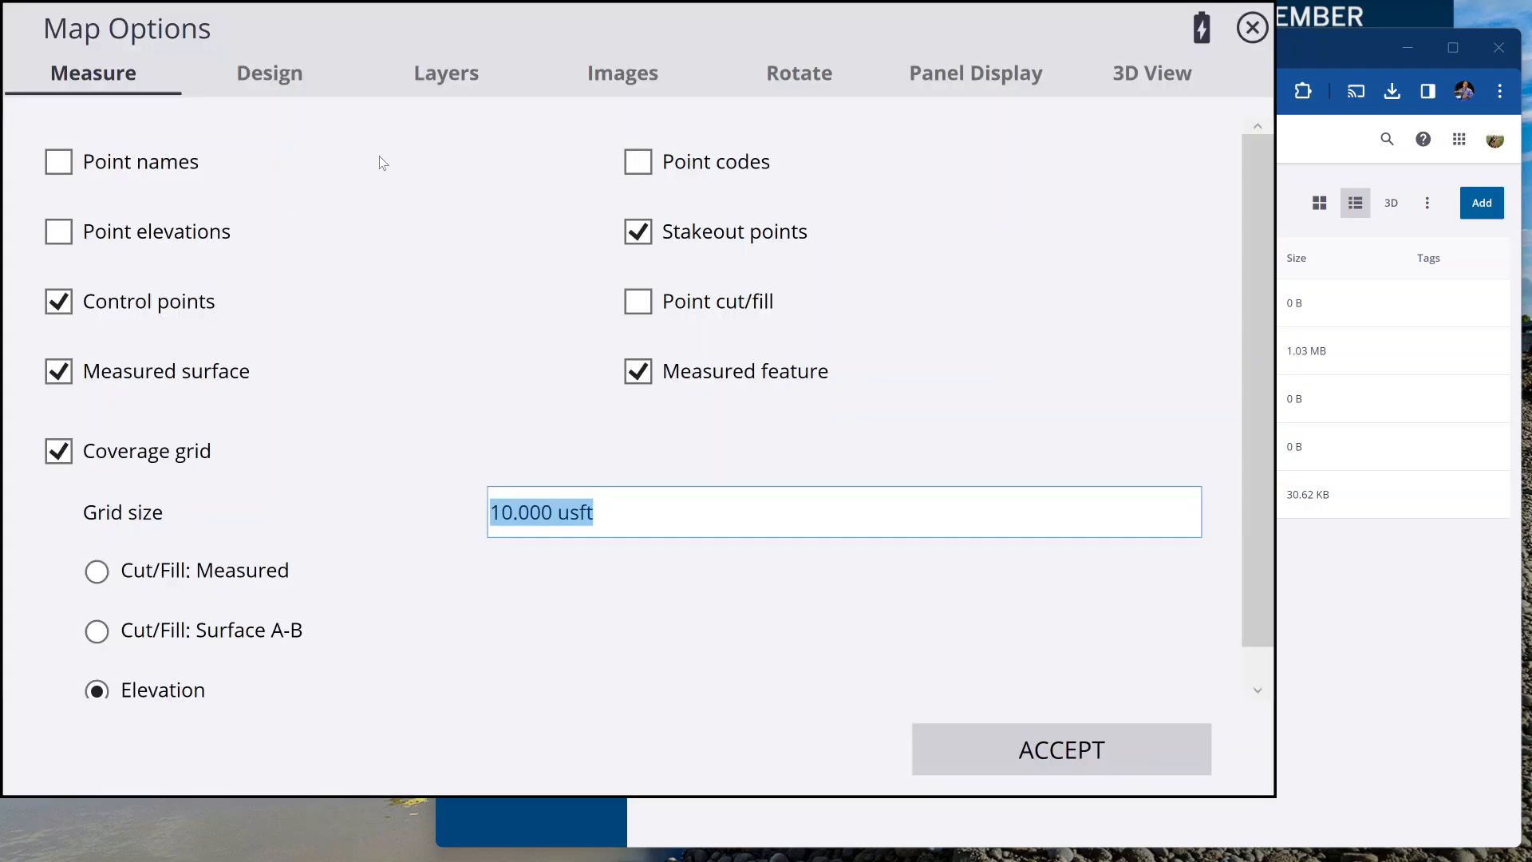
click(451, 74)
click(592, 157)
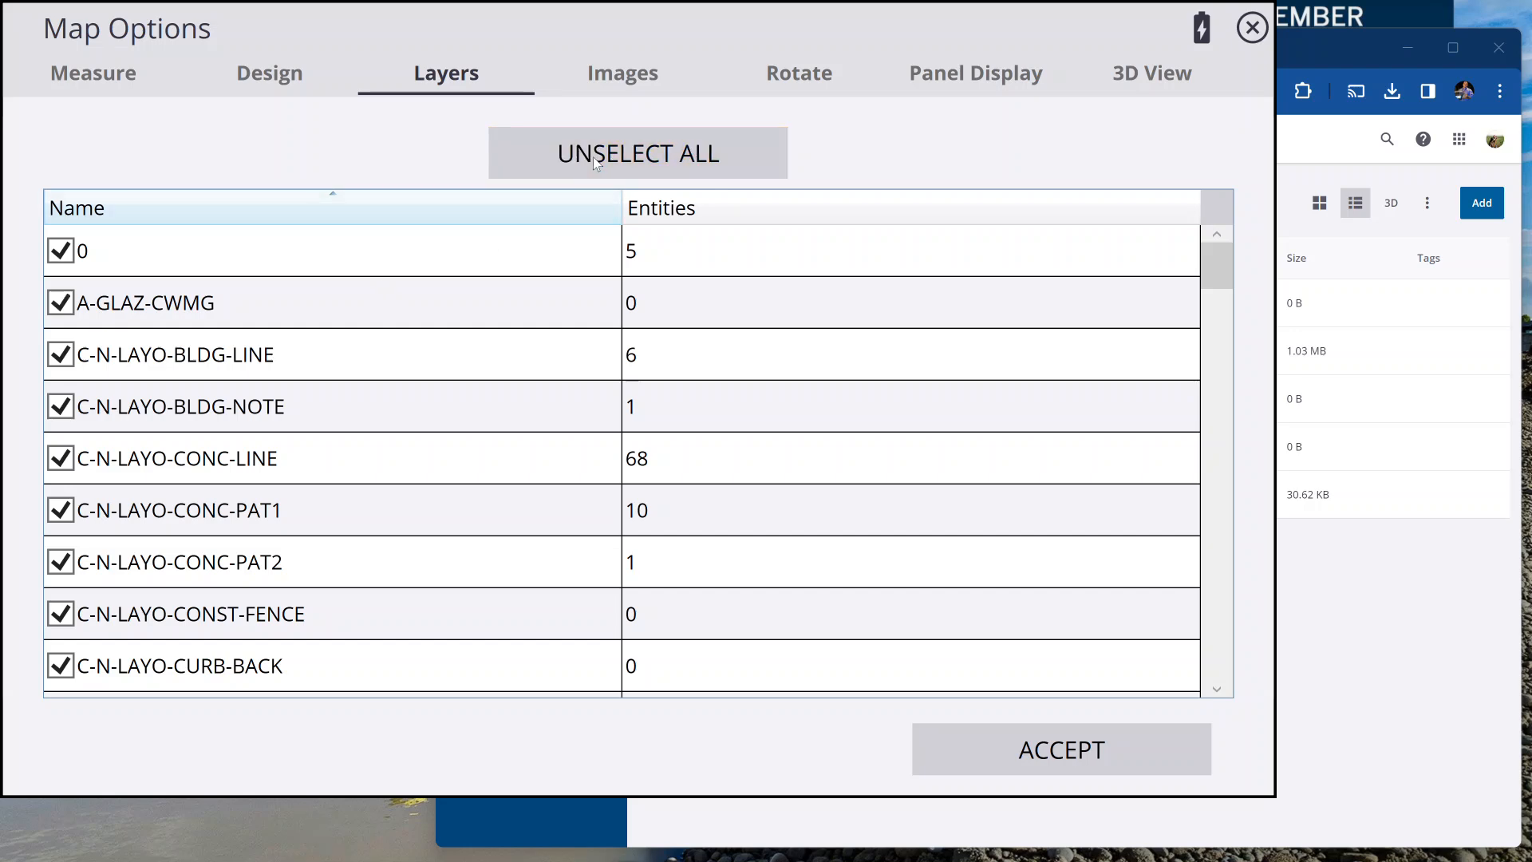
click(592, 157)
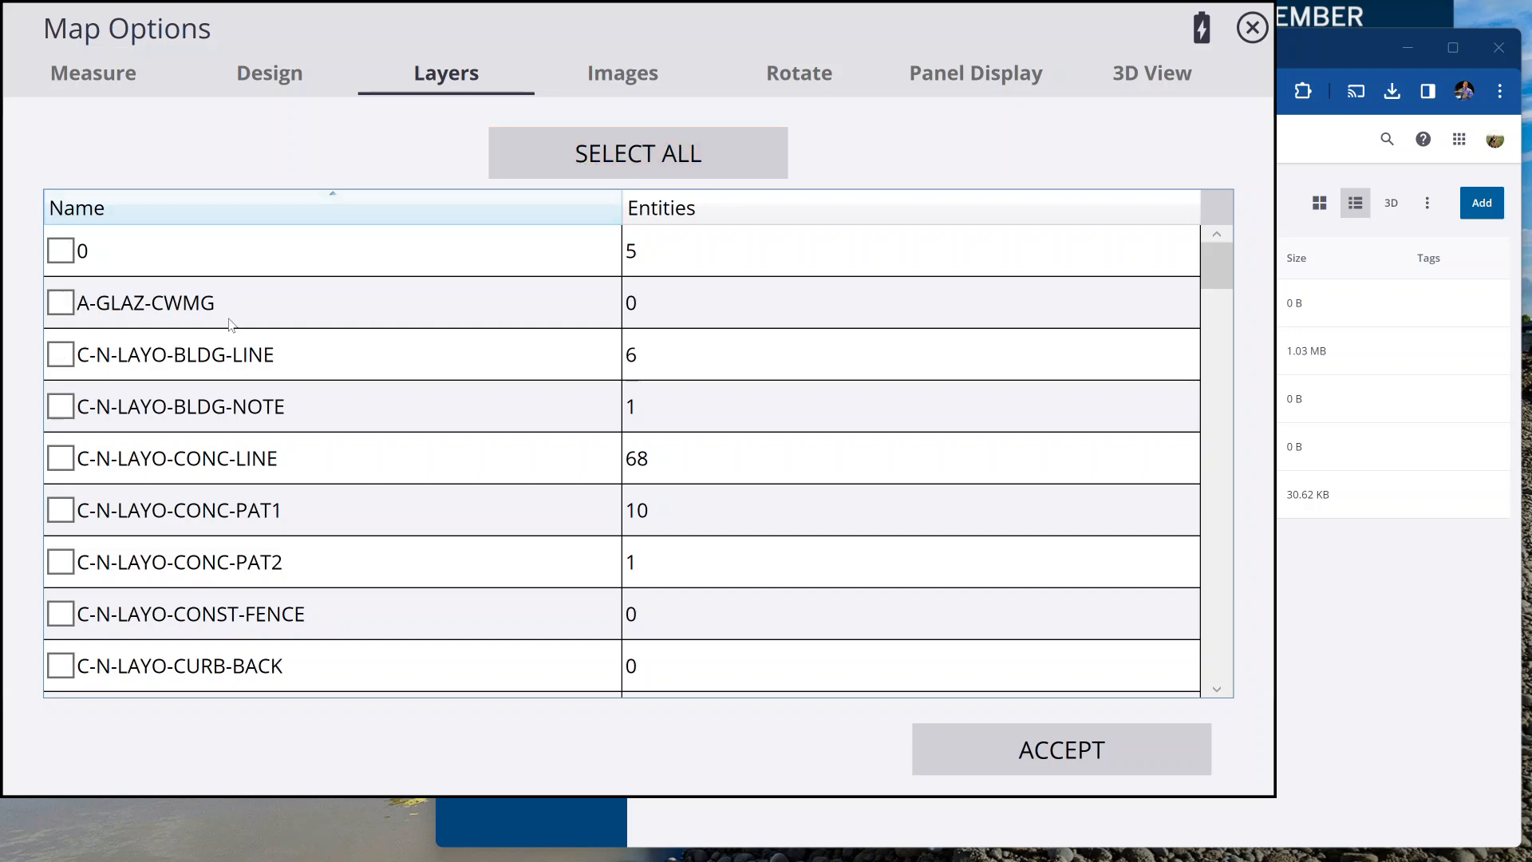
Show only the layers STK-1A-TBCurb, STK-1B-BCurb, STK-1B-TBCurb, STK-BLDG-CNTRL, STK-Building, STK-ConcPads, STK-ConstFence and STK-PropertyLine on the map.
scroll(356, 463, down, 3)
scroll(347, 487, down, 5)
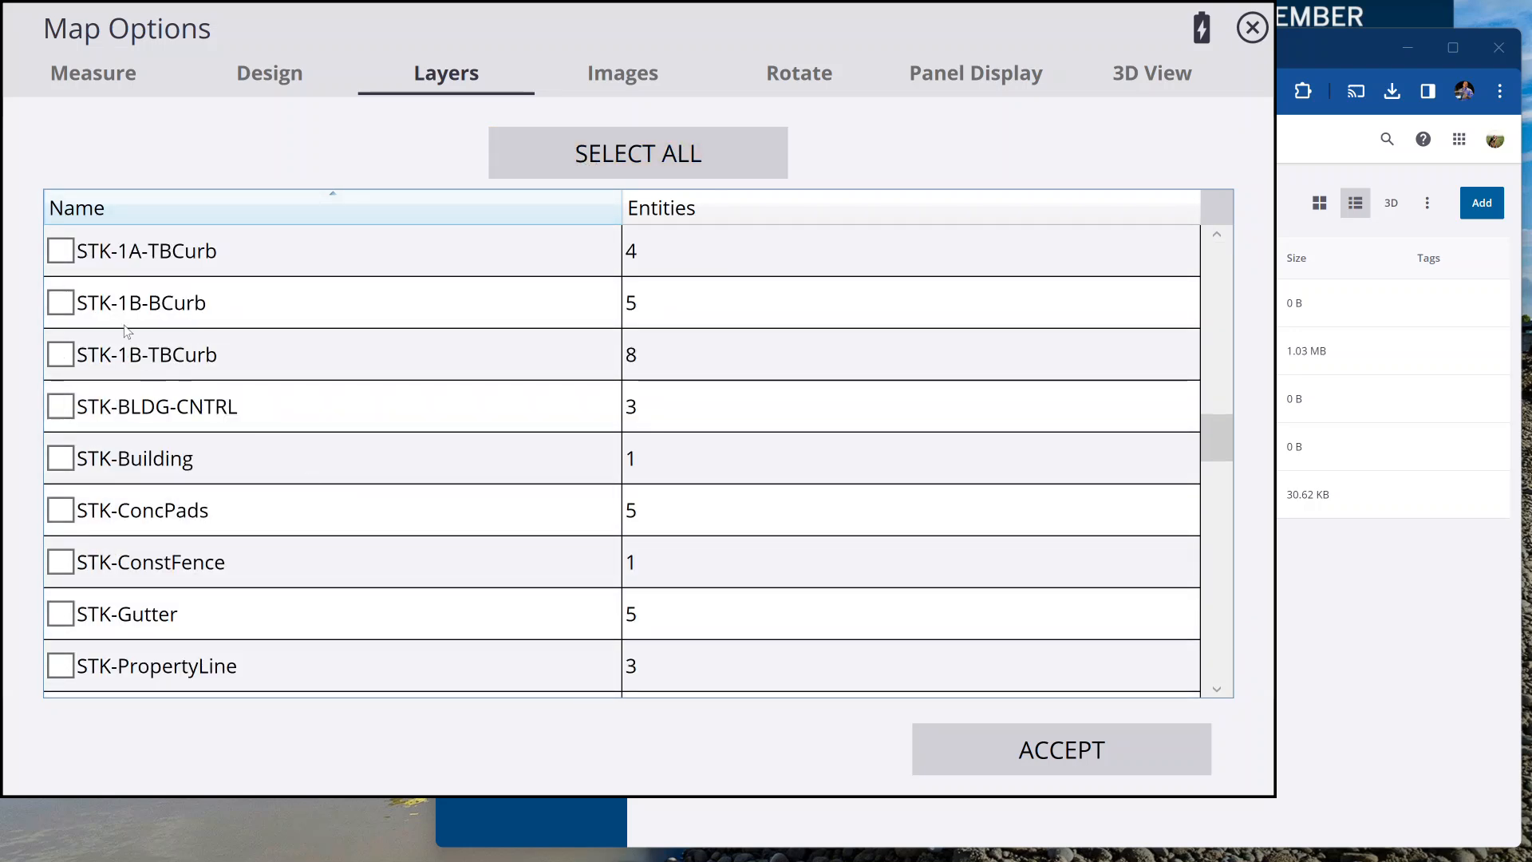
click(60, 250)
click(61, 354)
click(61, 302)
click(60, 406)
click(61, 458)
click(69, 519)
click(64, 566)
click(60, 665)
click(1022, 749)
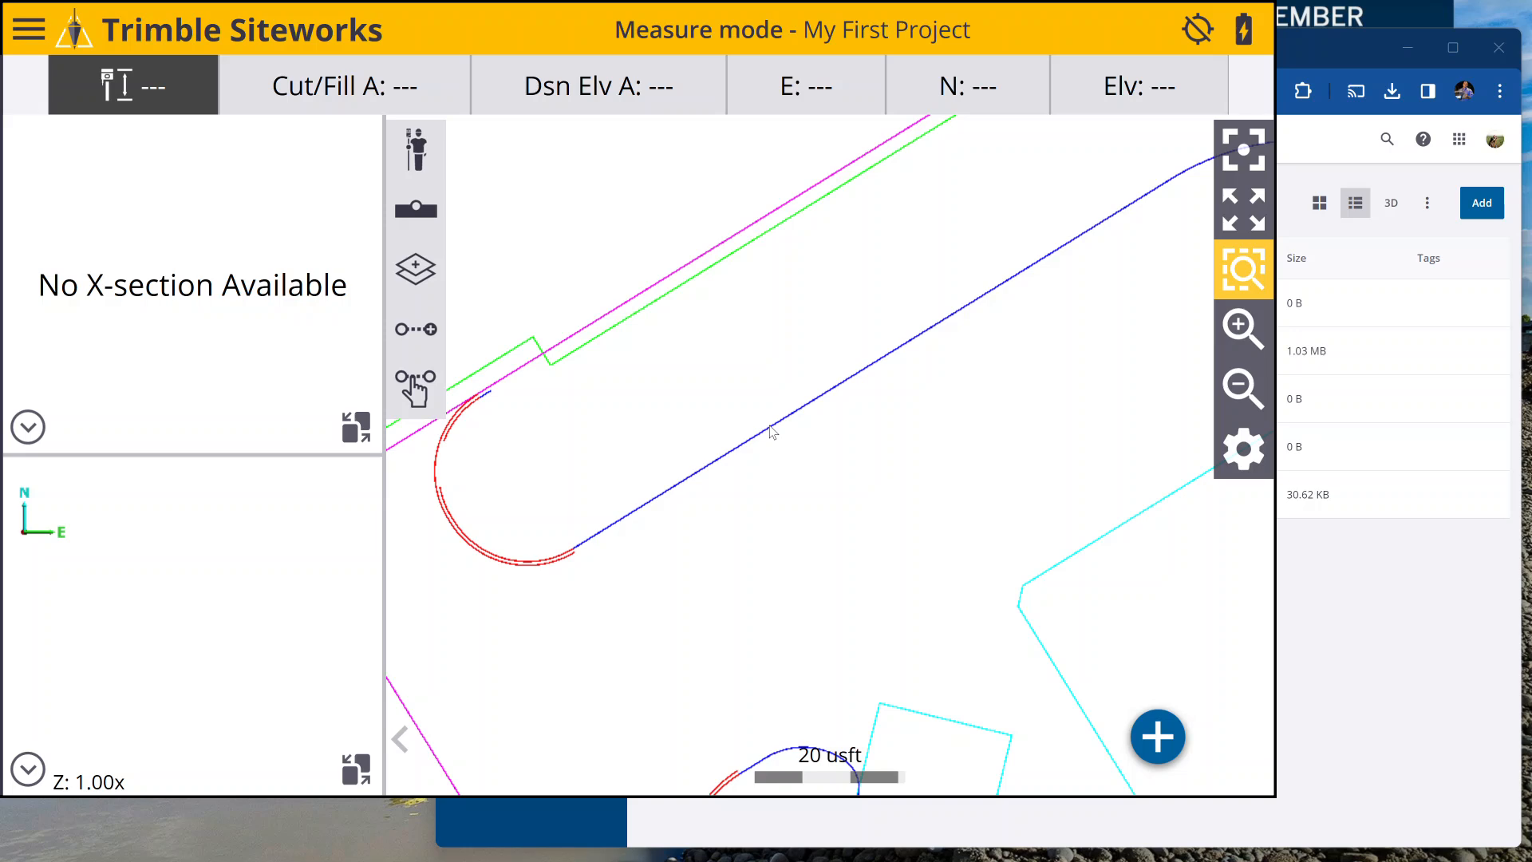
Stake the magenta building outline on layer STK-Building as a line.
click(1241, 393)
click(1242, 391)
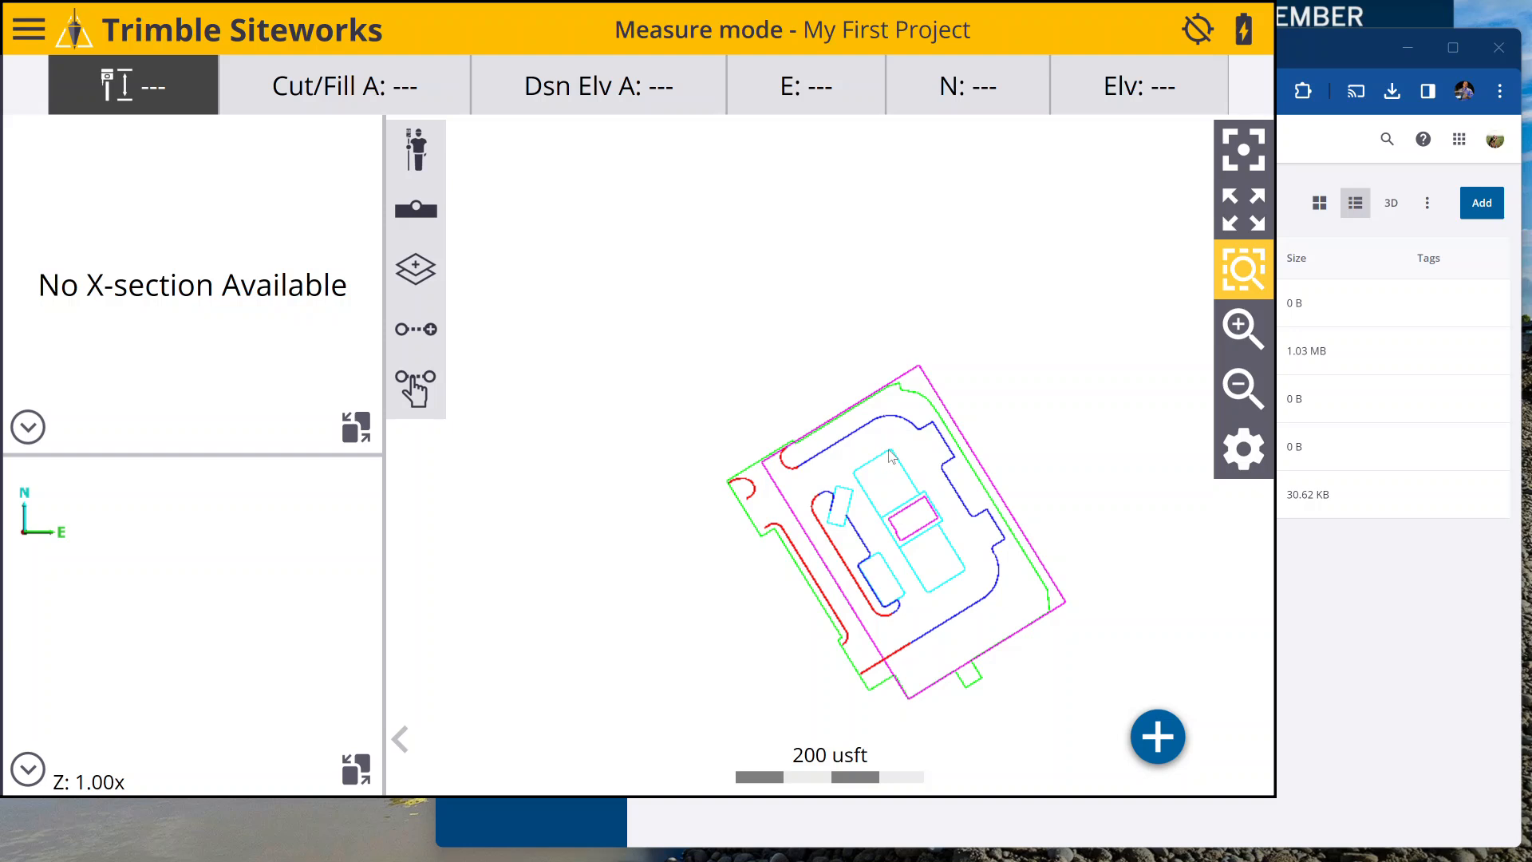
click(1241, 325)
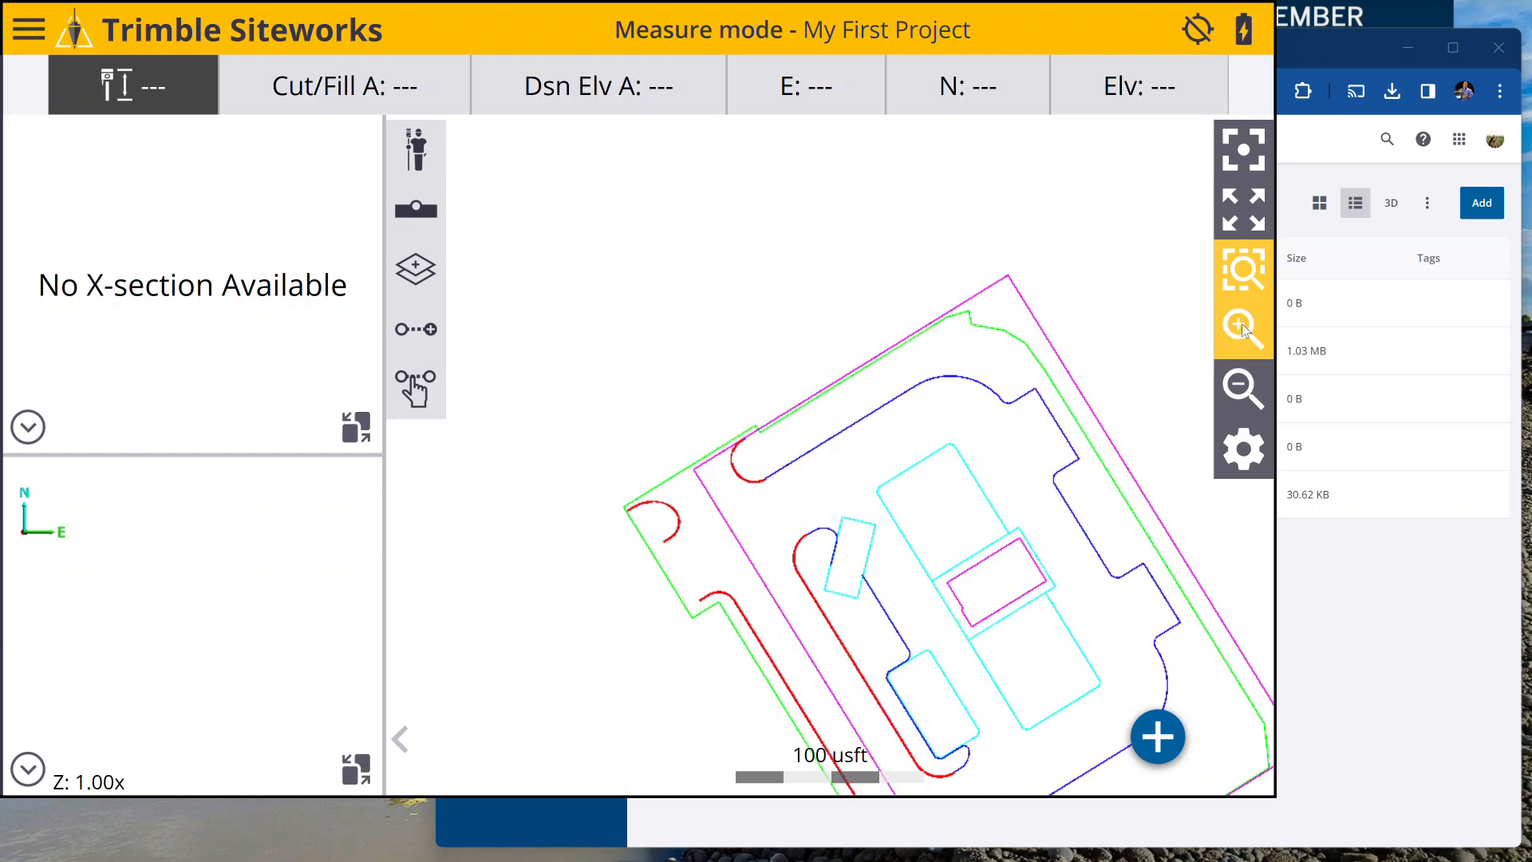
click(1242, 325)
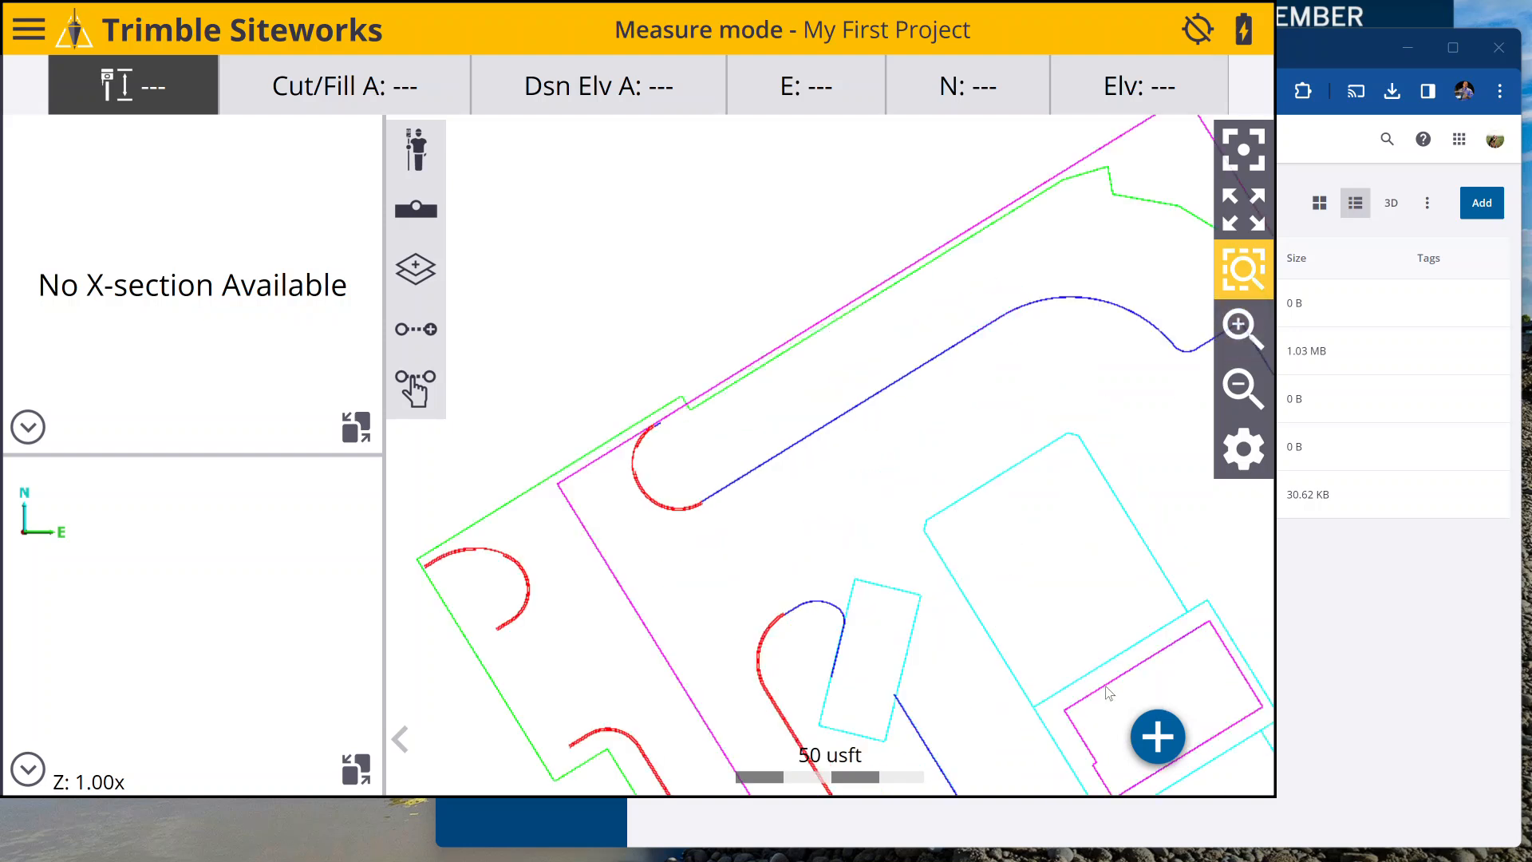
drag(1047, 629, 847, 387)
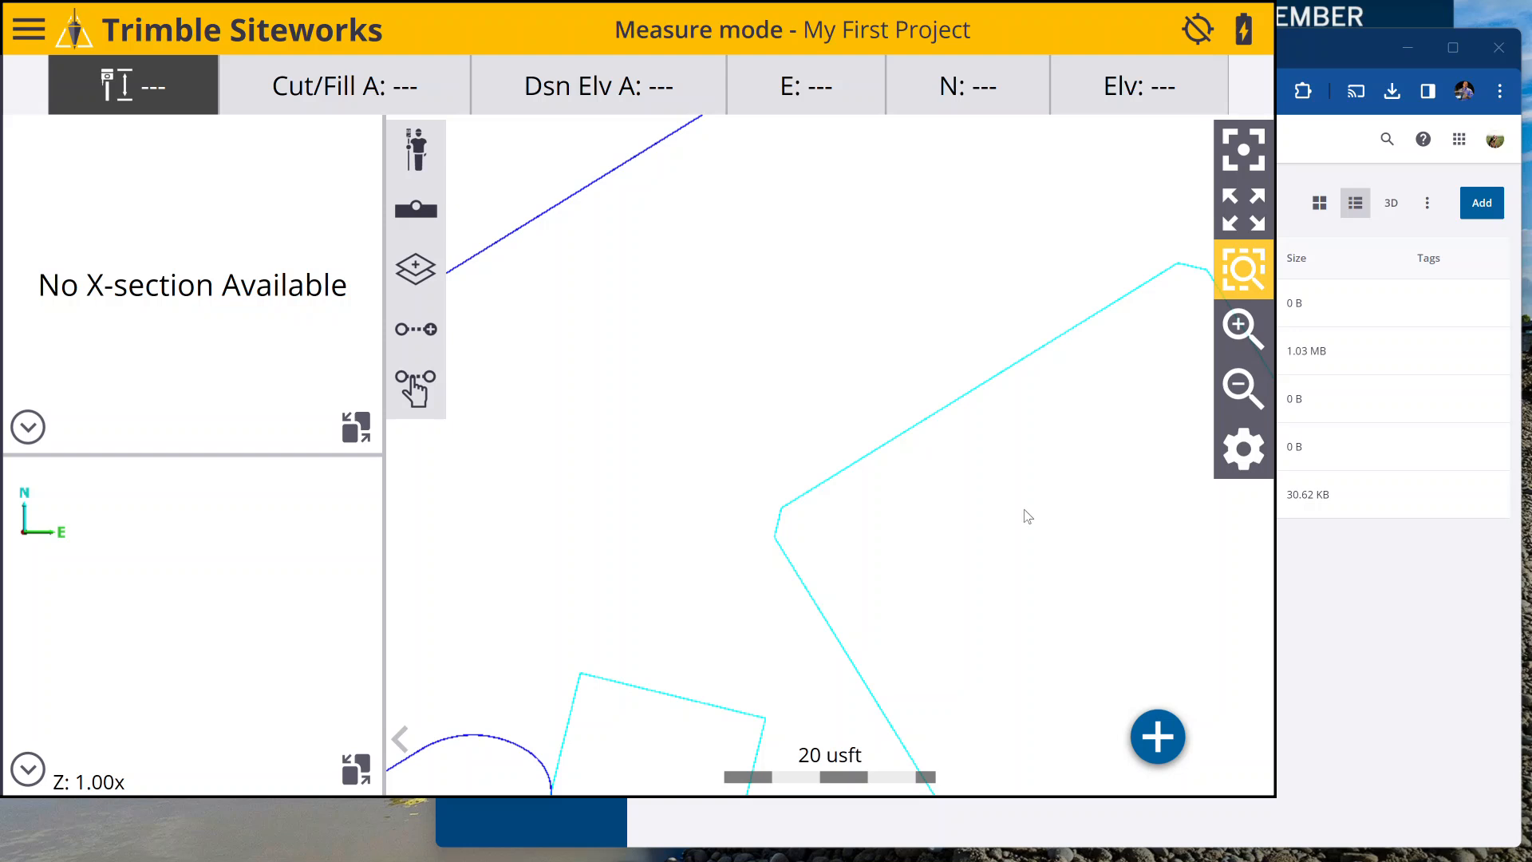
click(1238, 384)
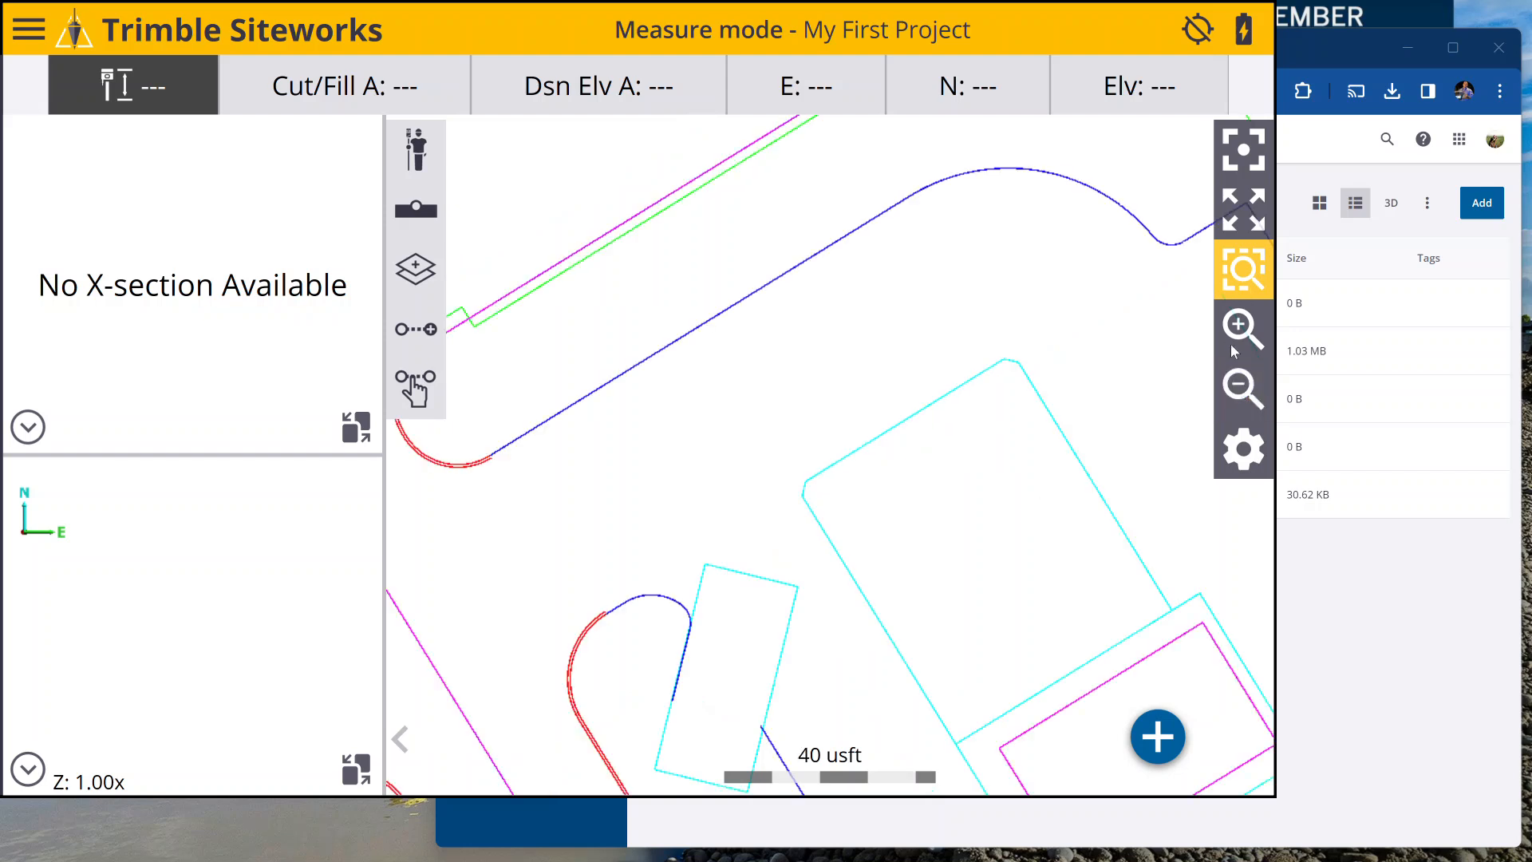
drag(1029, 591, 784, 366)
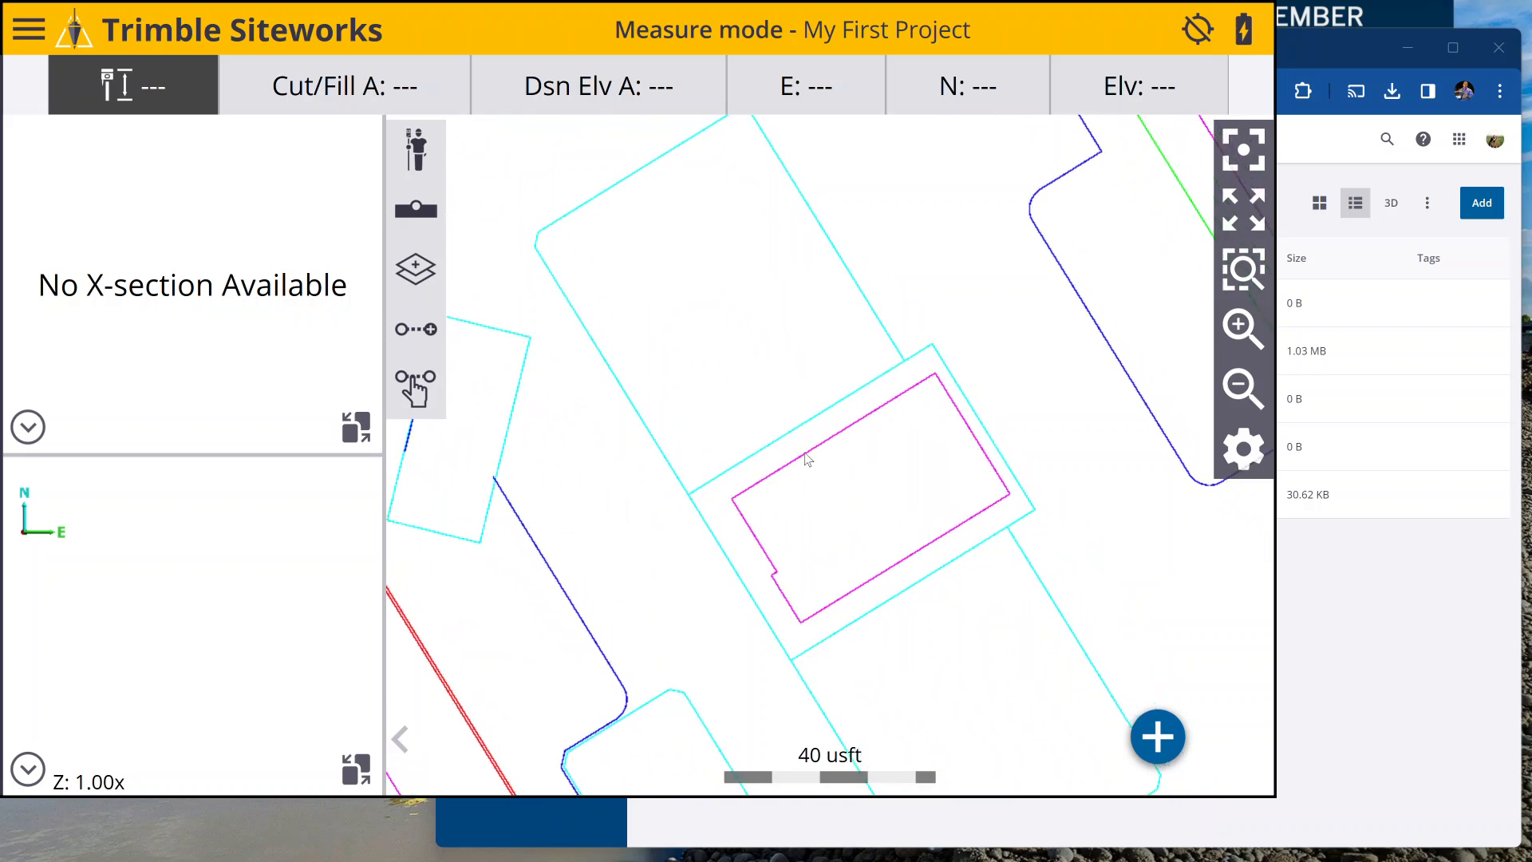
click(808, 459)
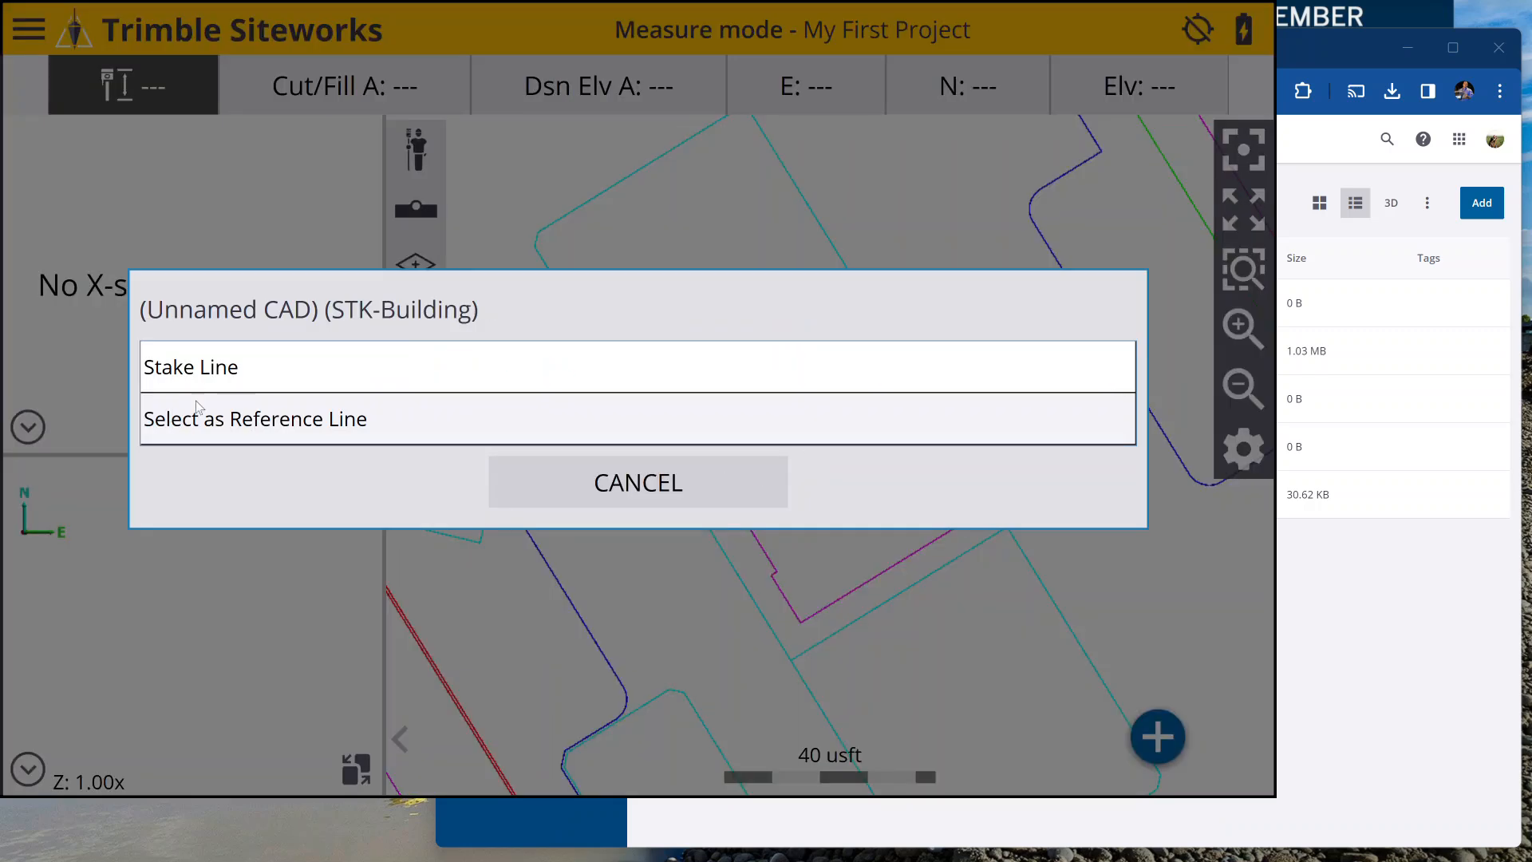
click(201, 371)
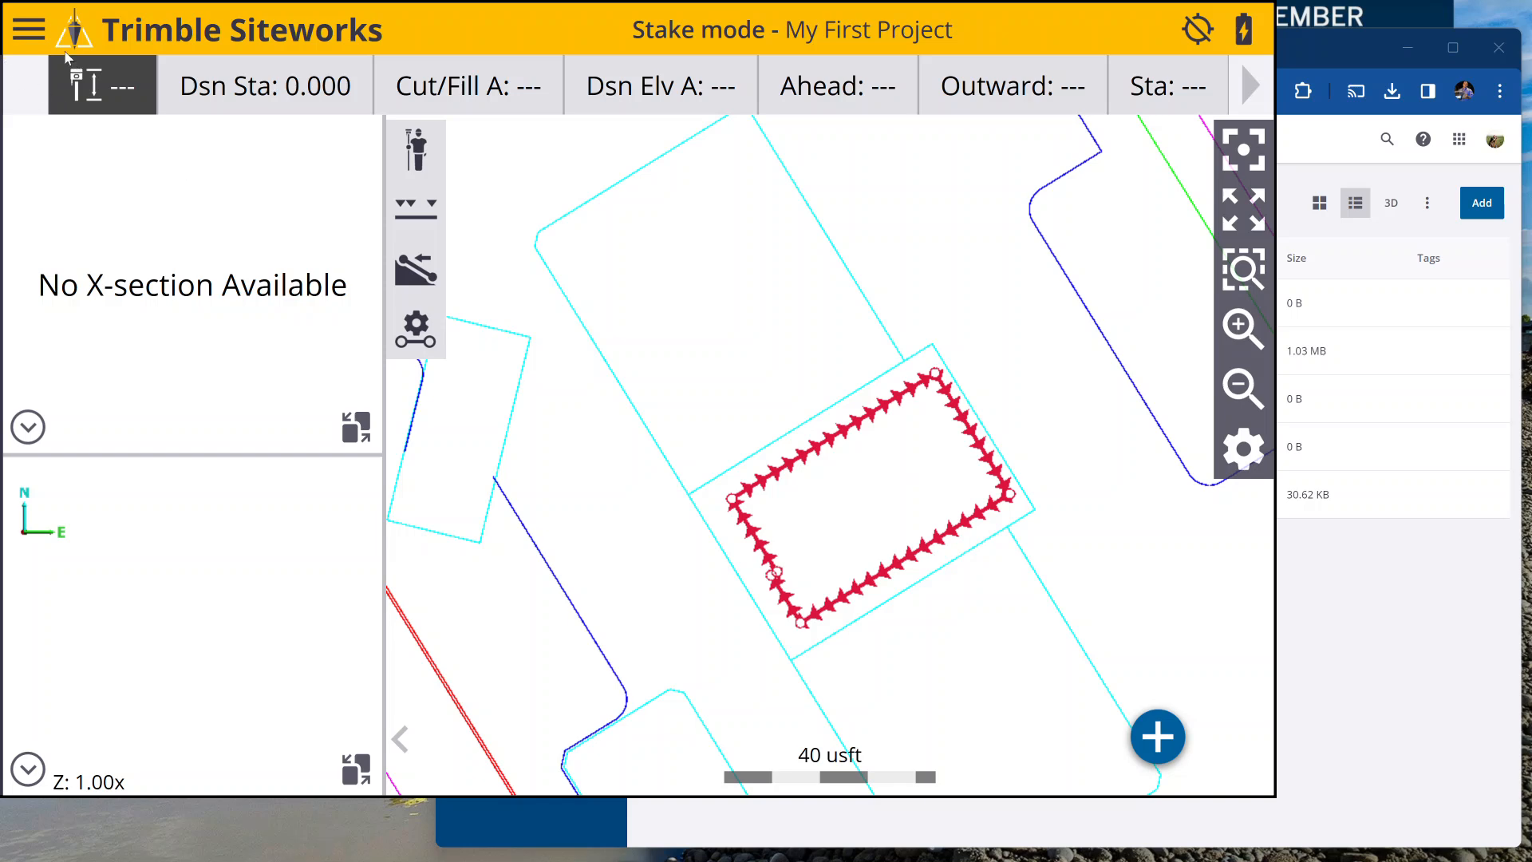
Return to Measure mode and connect to a positioning device.
click(32, 32)
click(112, 185)
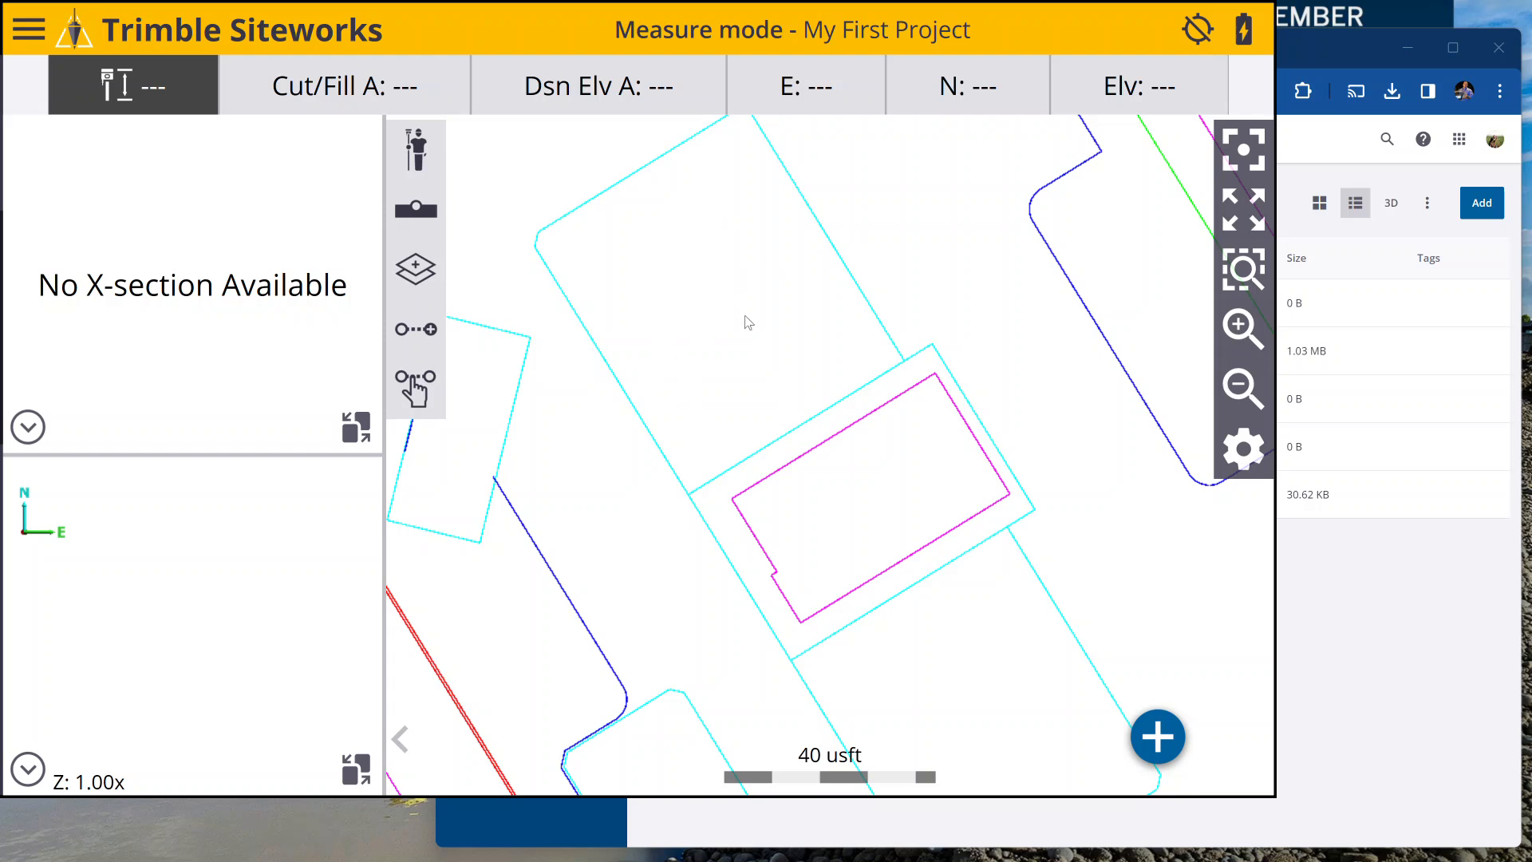
click(418, 168)
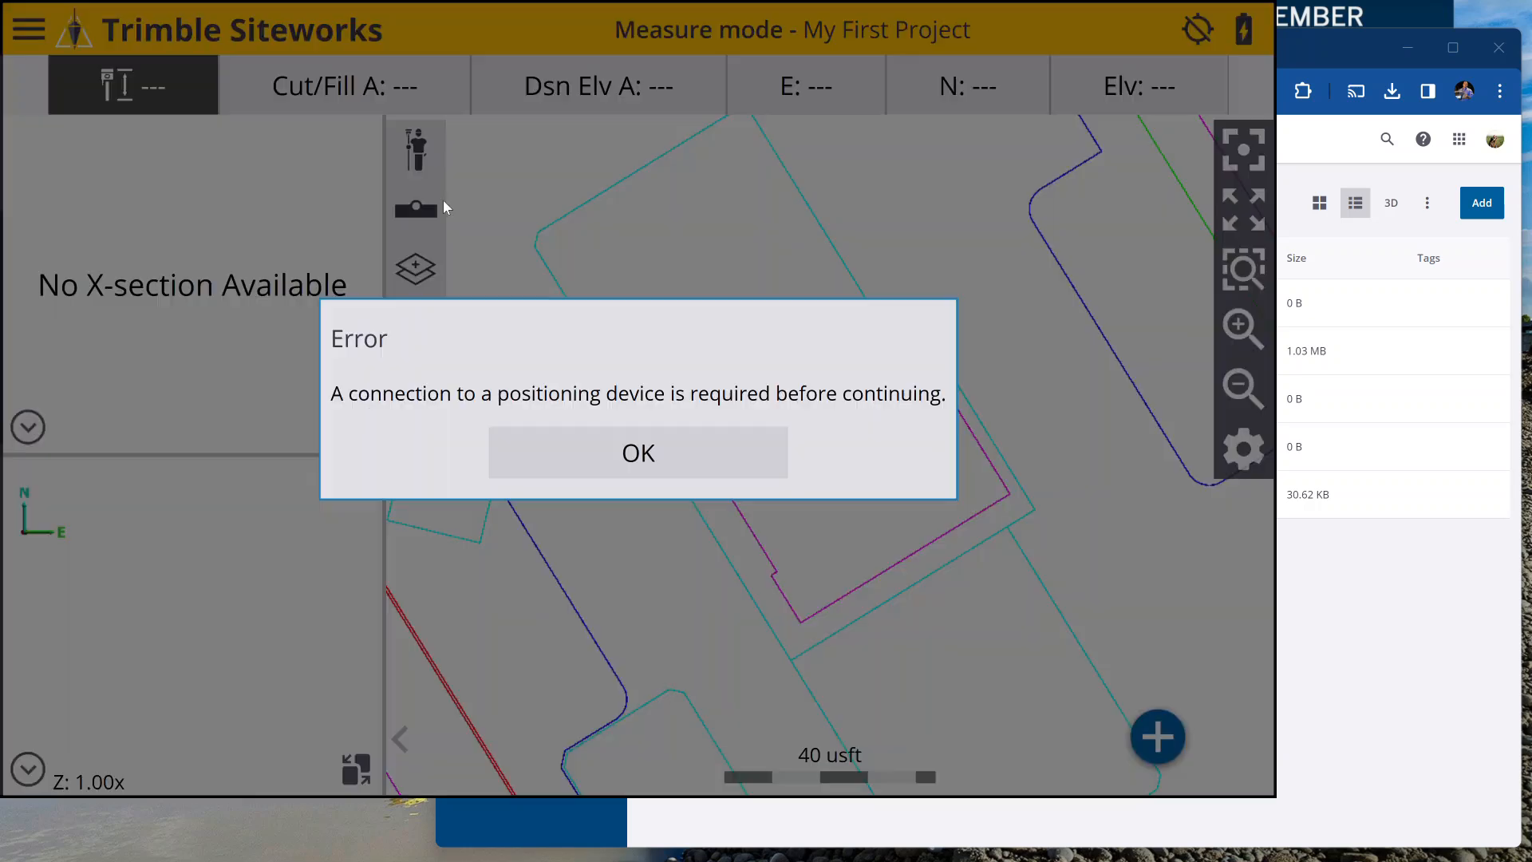
click(634, 464)
click(717, 418)
click(1083, 758)
click(734, 475)
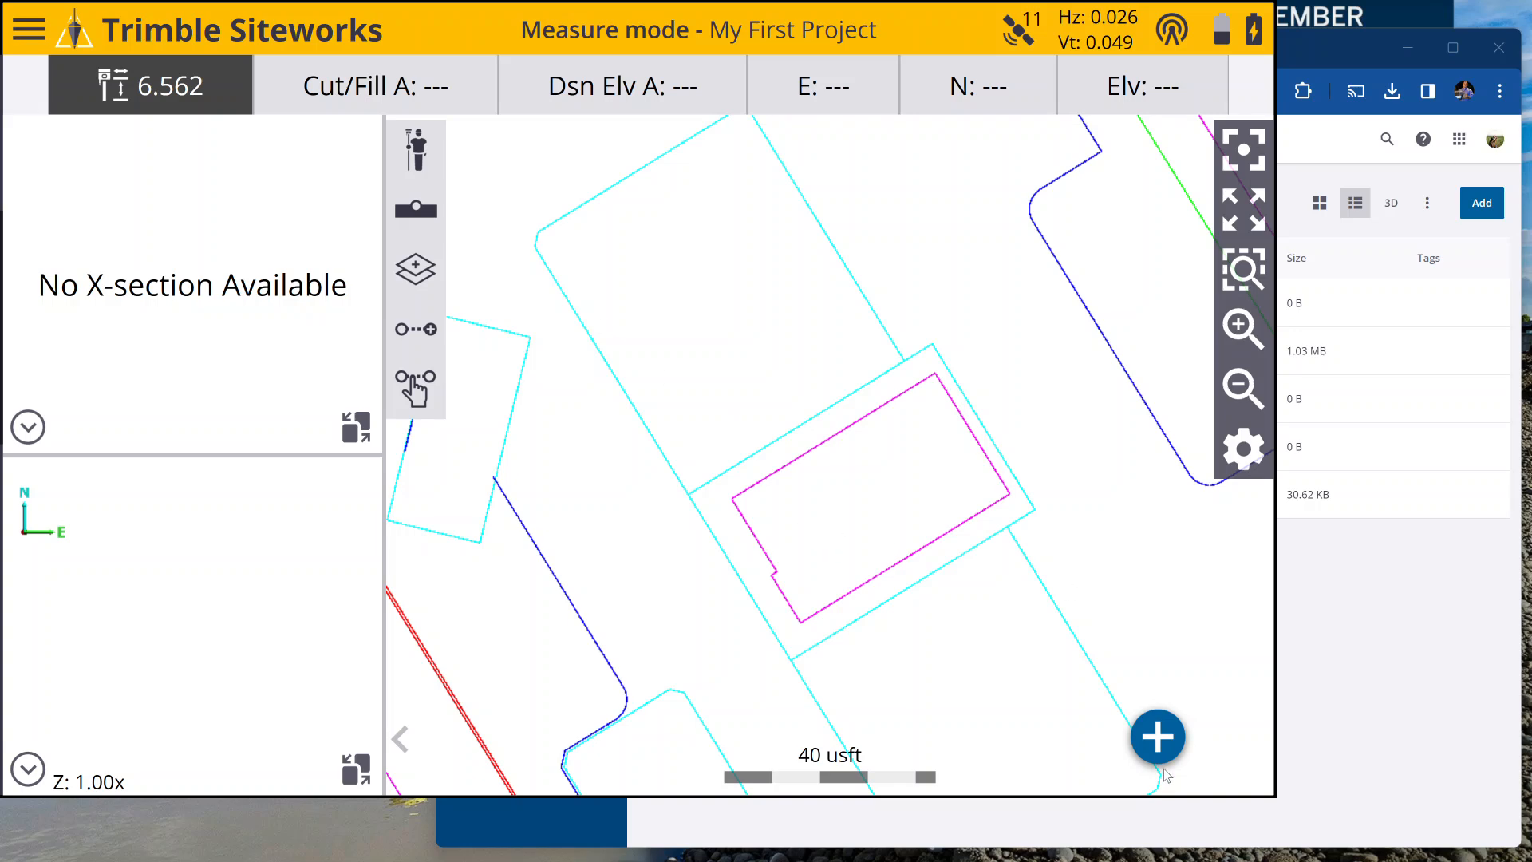
Set the measuring setup to Standing.
click(427, 169)
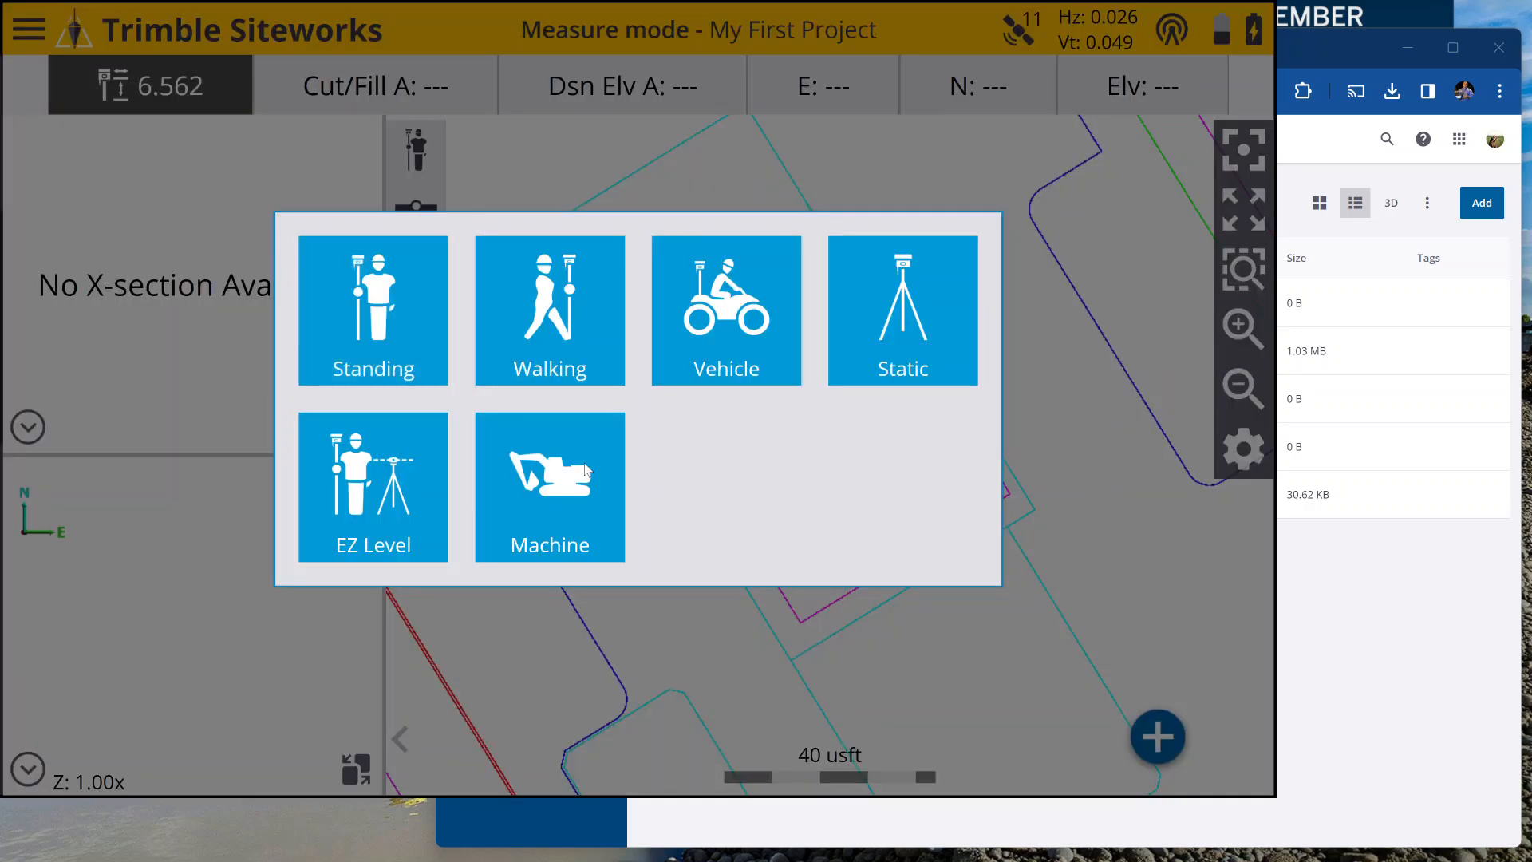
click(374, 319)
click(1065, 758)
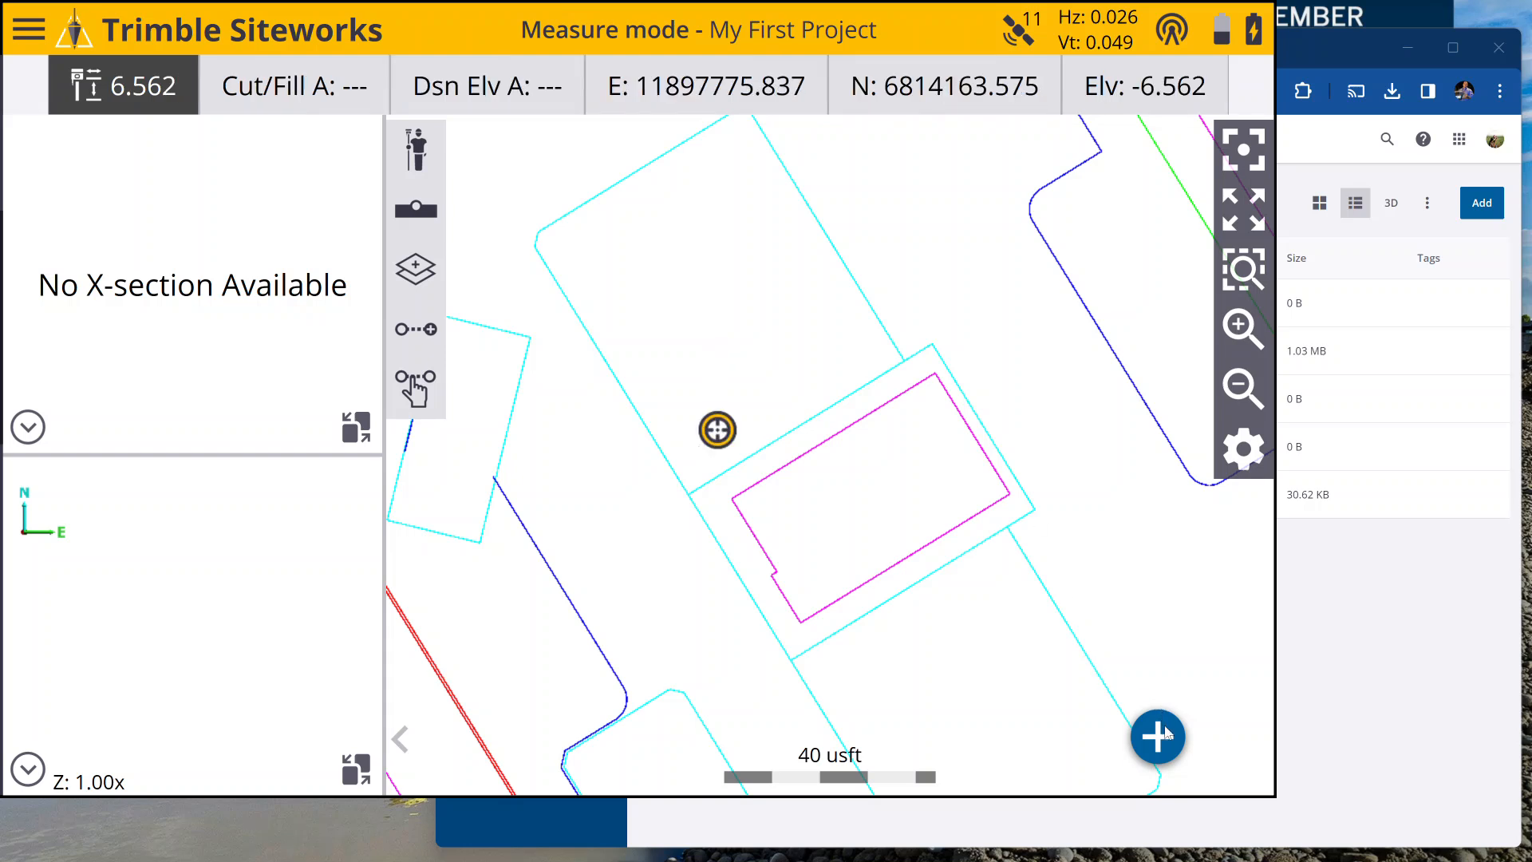
Measure the current position as point Topo1 with the point type Feature.
click(1157, 735)
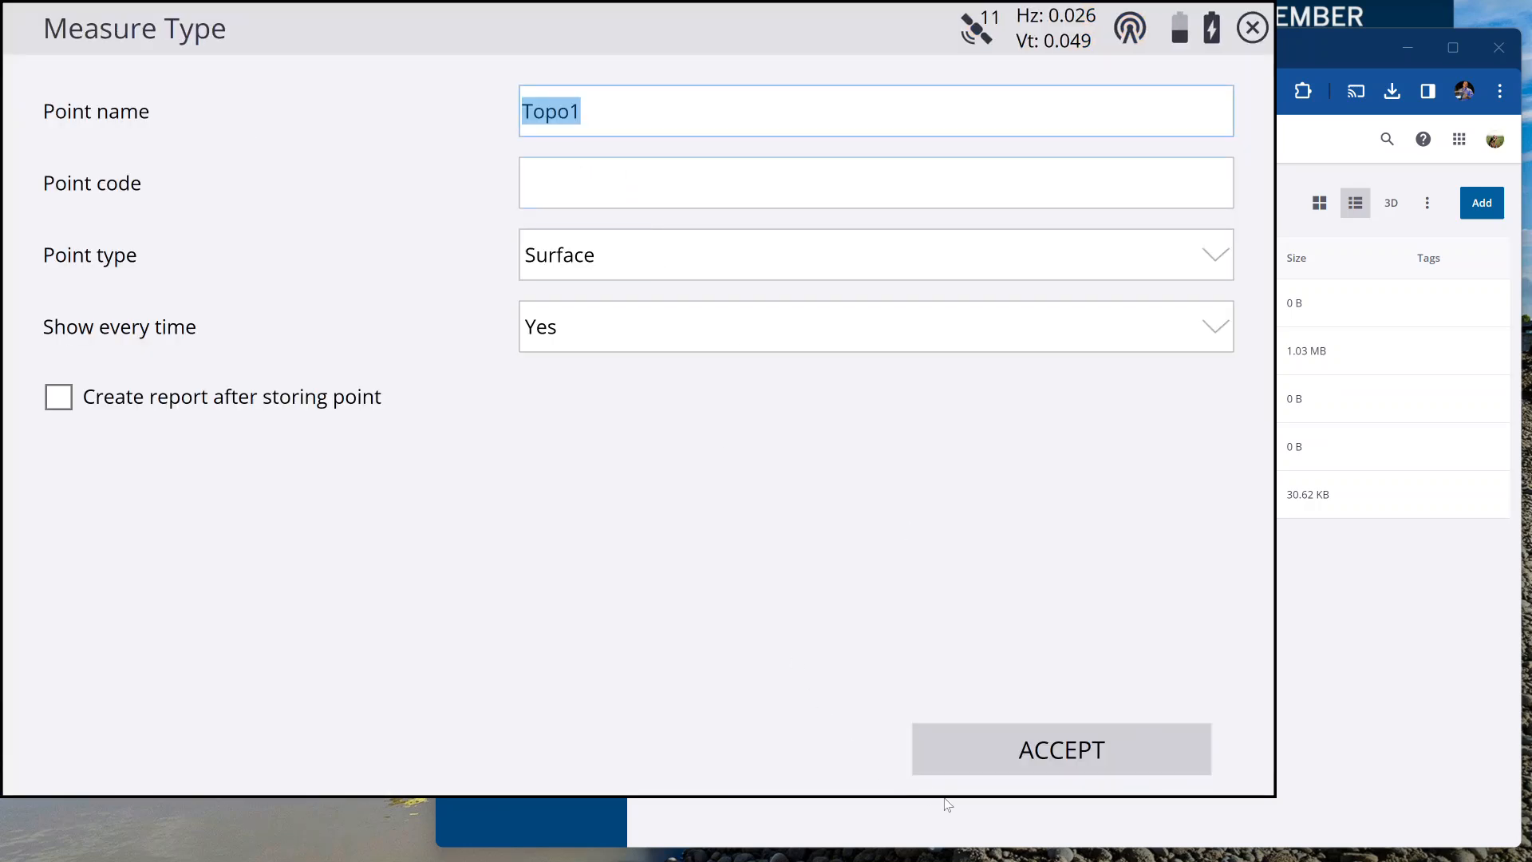
click(694, 260)
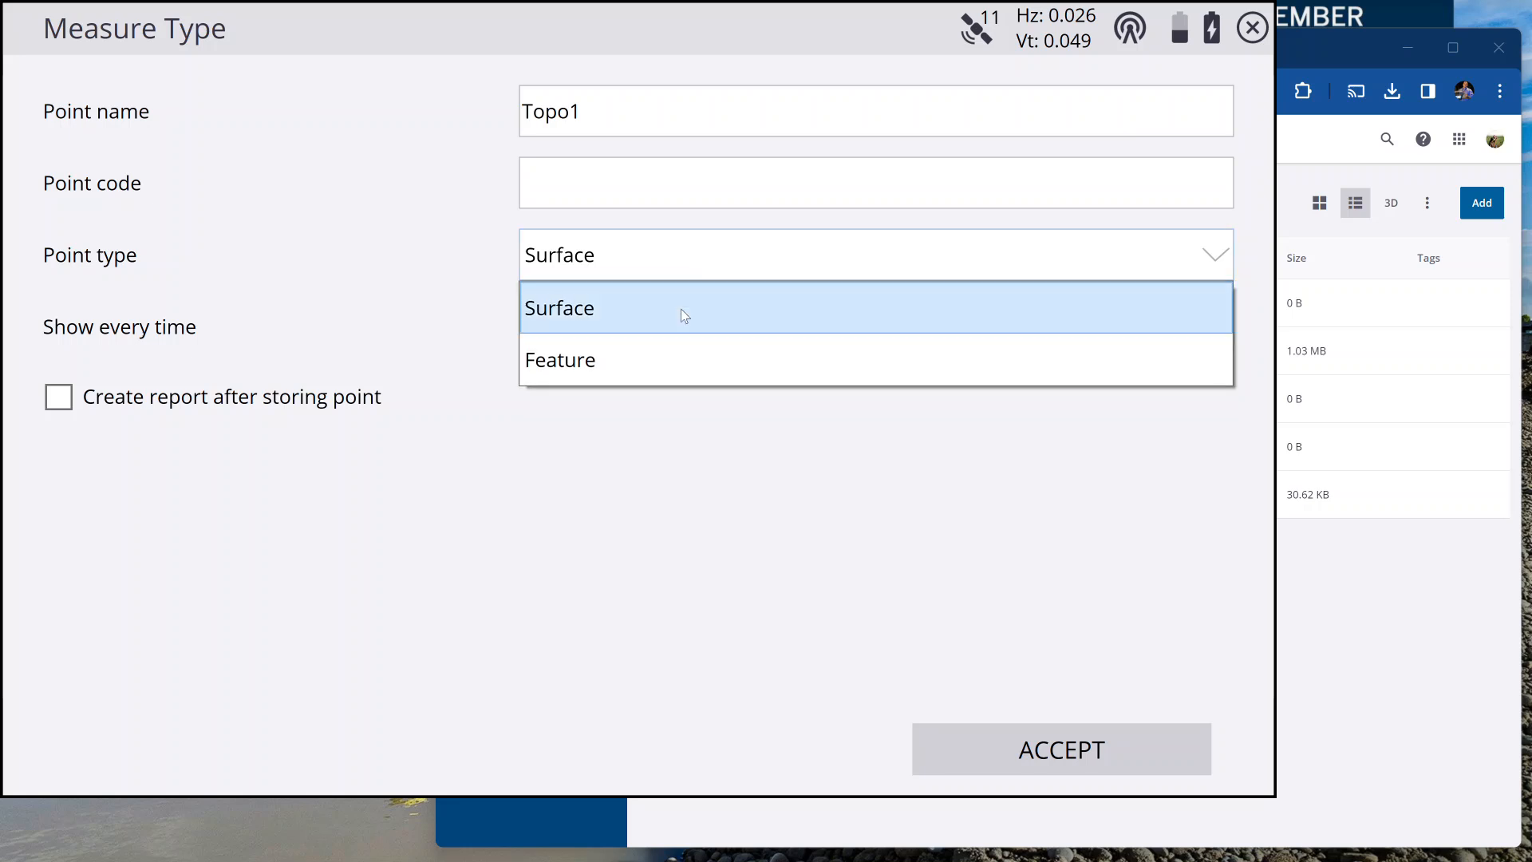
click(679, 354)
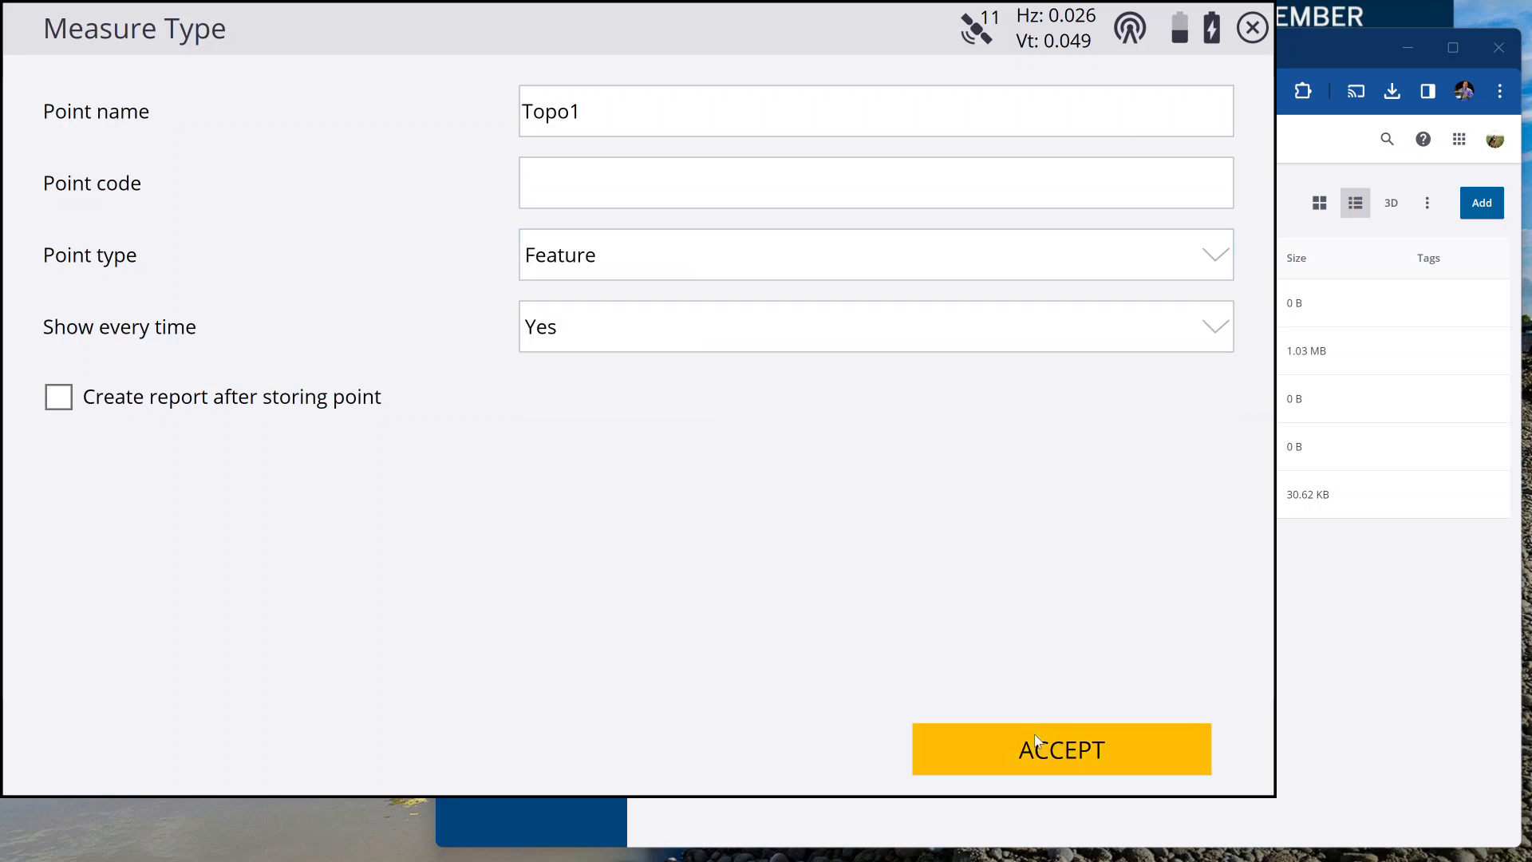
click(1036, 740)
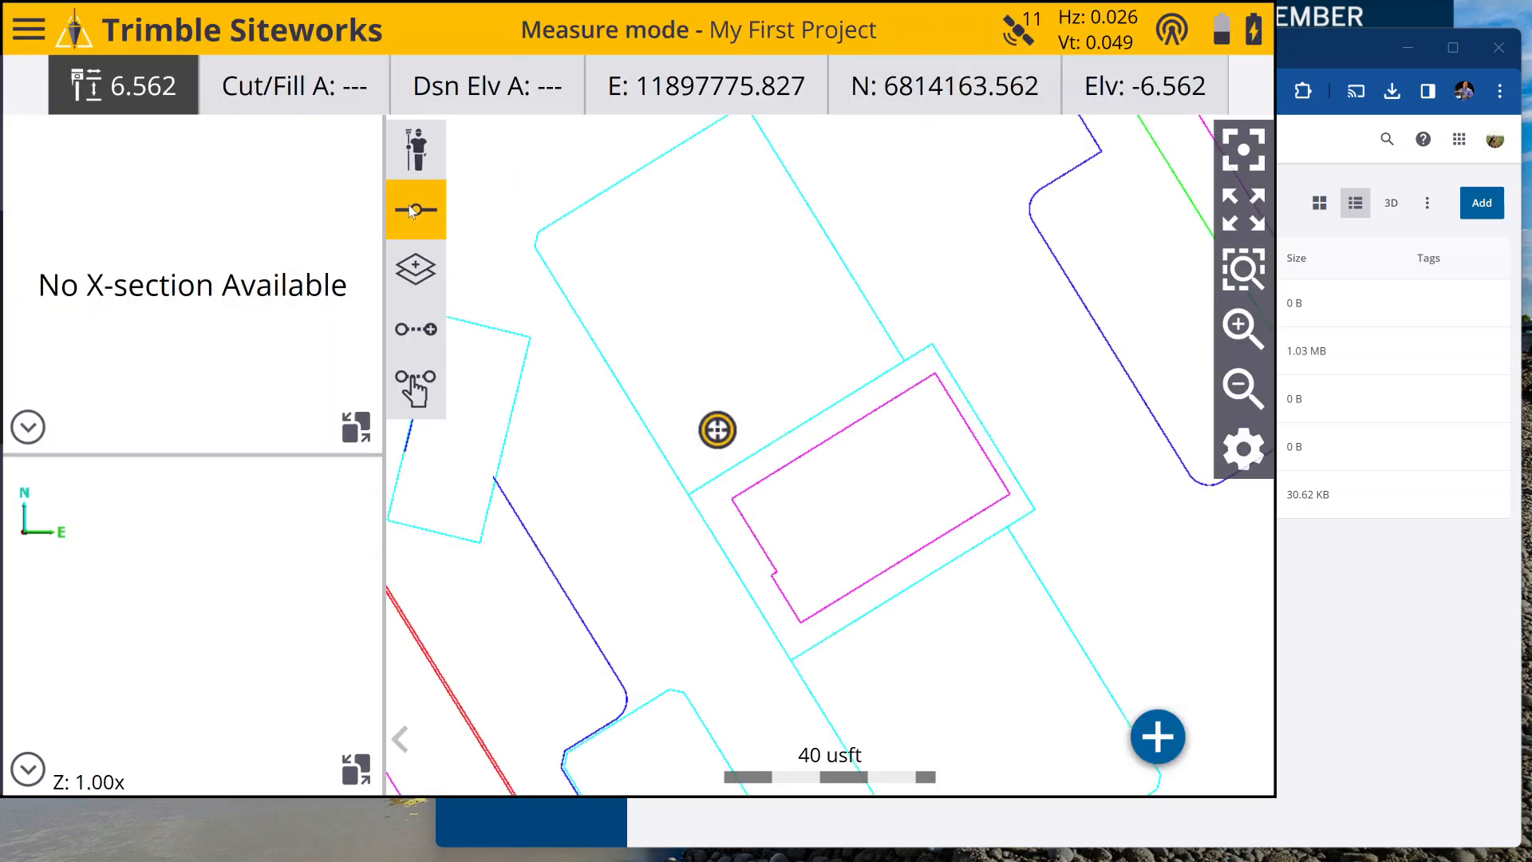
Start a new measured line named Line1 with the line type Line.
click(399, 209)
click(1013, 80)
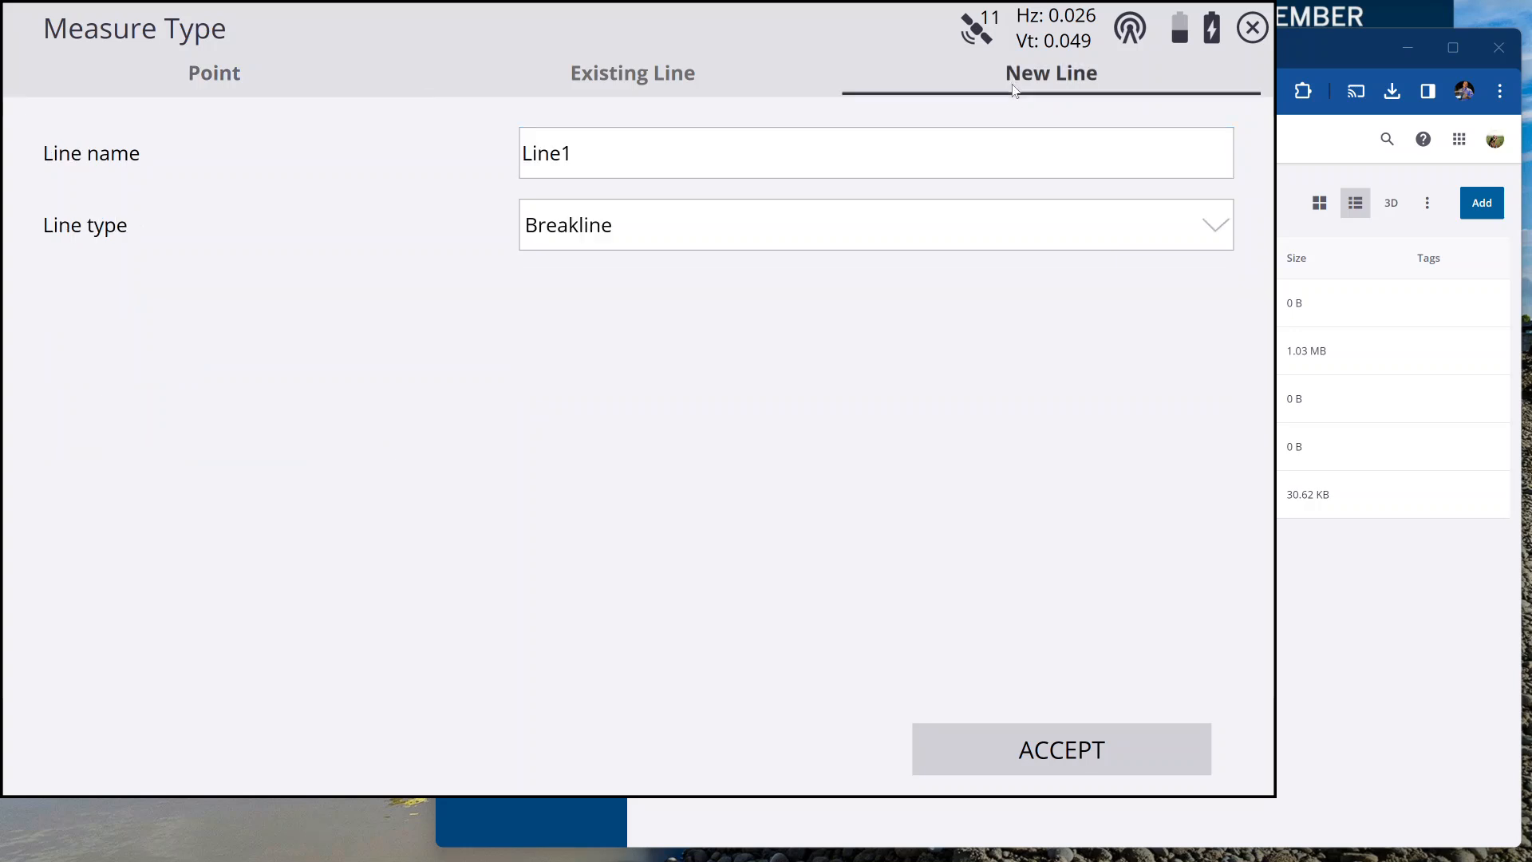
click(803, 247)
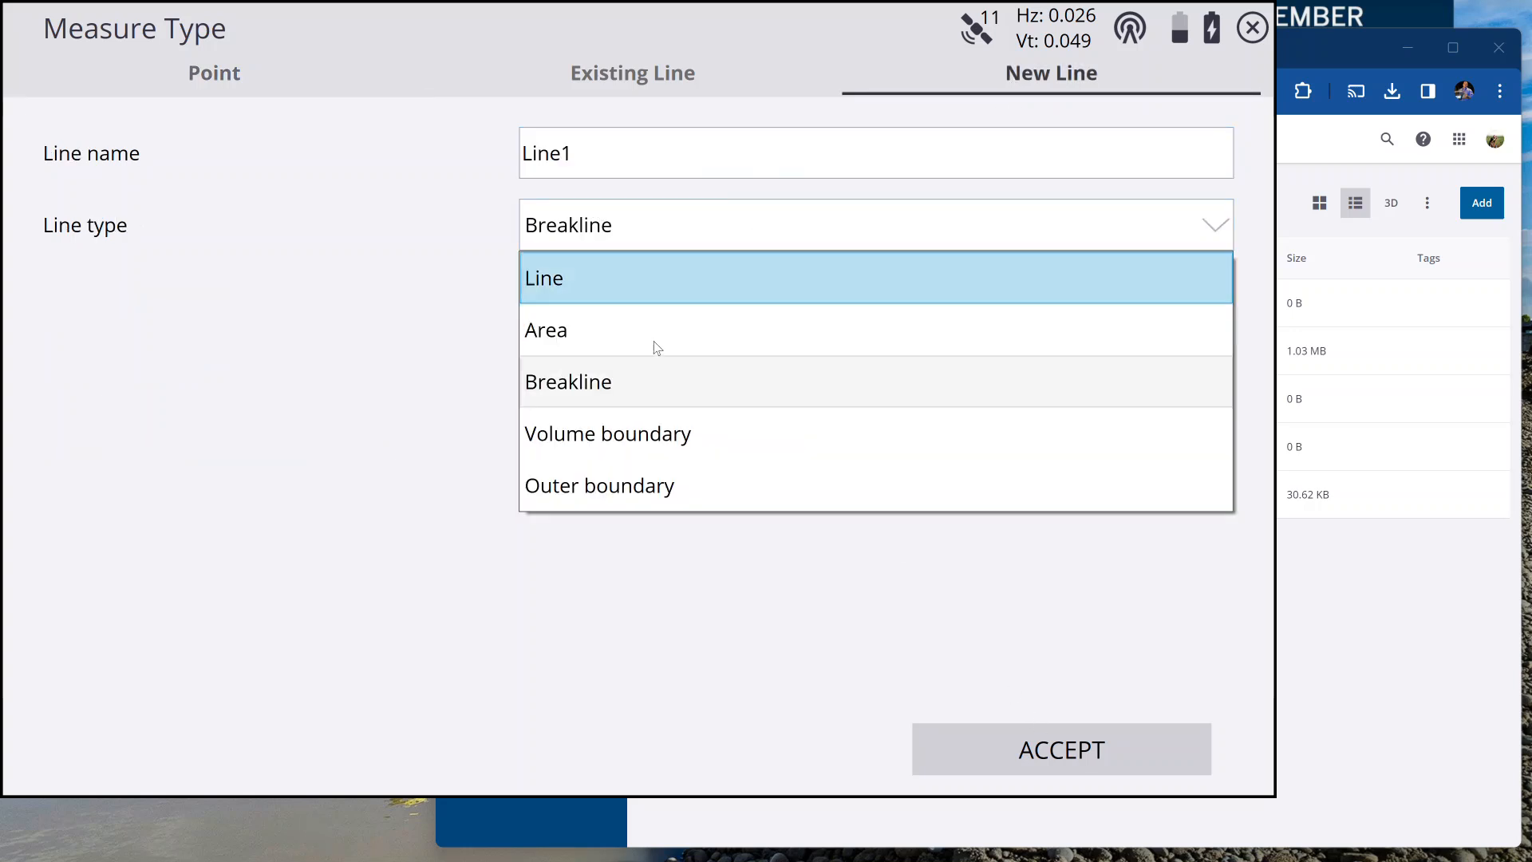
click(634, 289)
click(1059, 762)
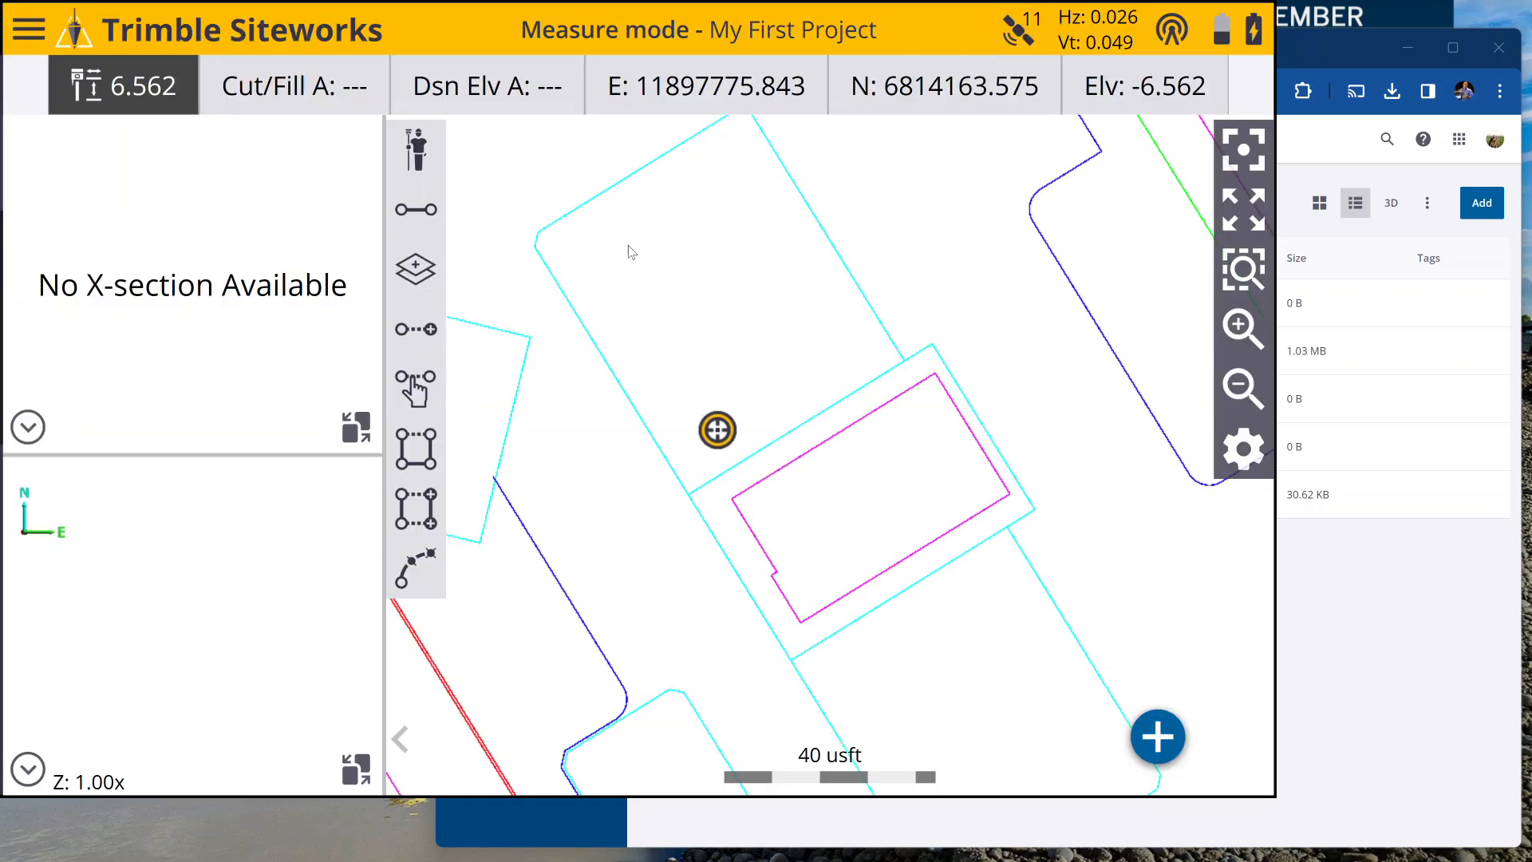
Measure three points for an L-shaped line inside the large cyan outline northwest of the building.
click(611, 258)
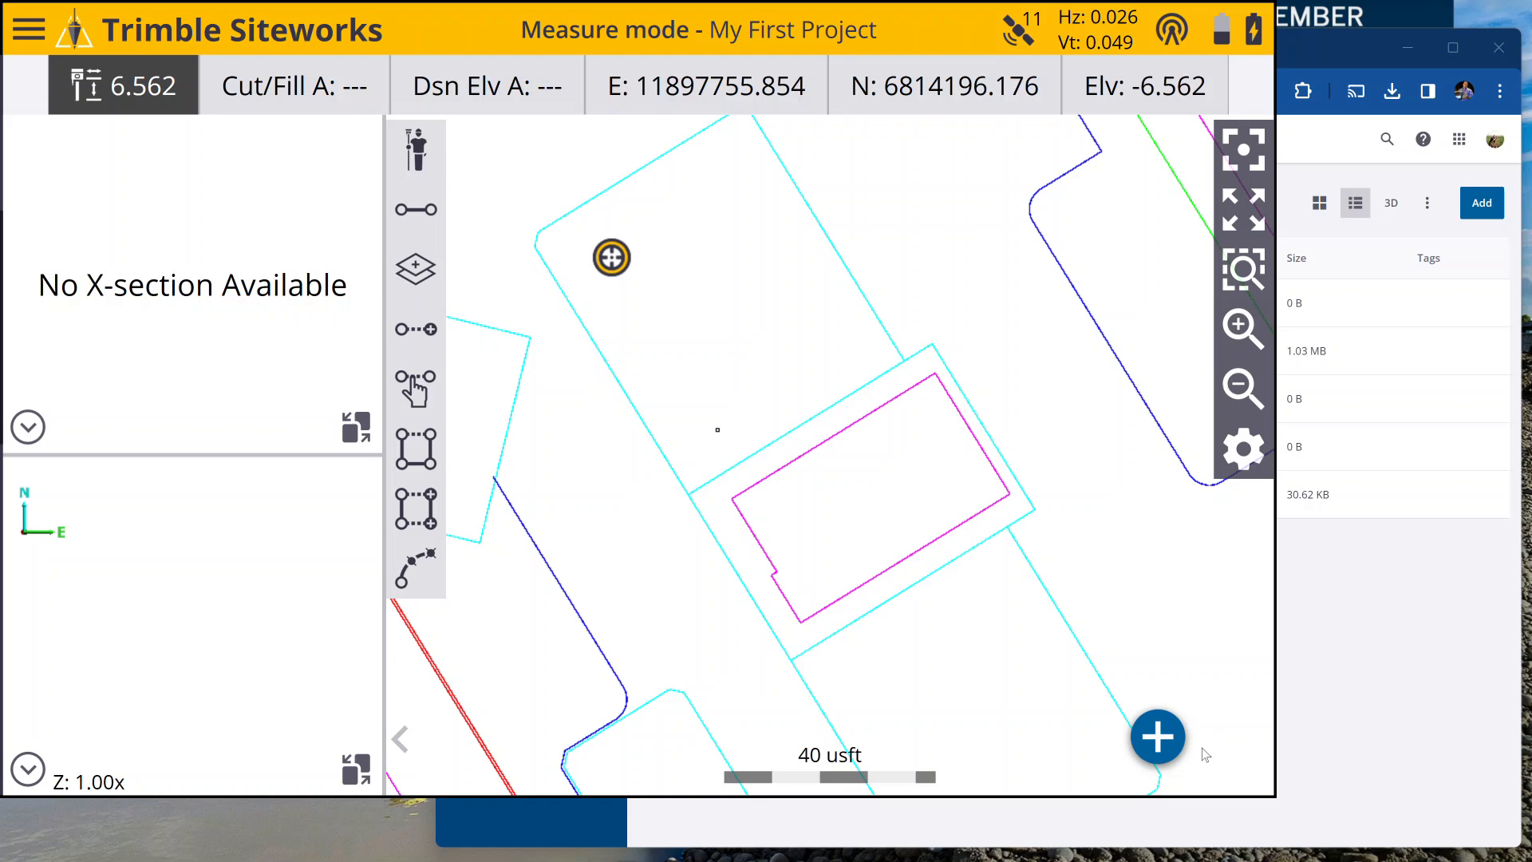
click(744, 175)
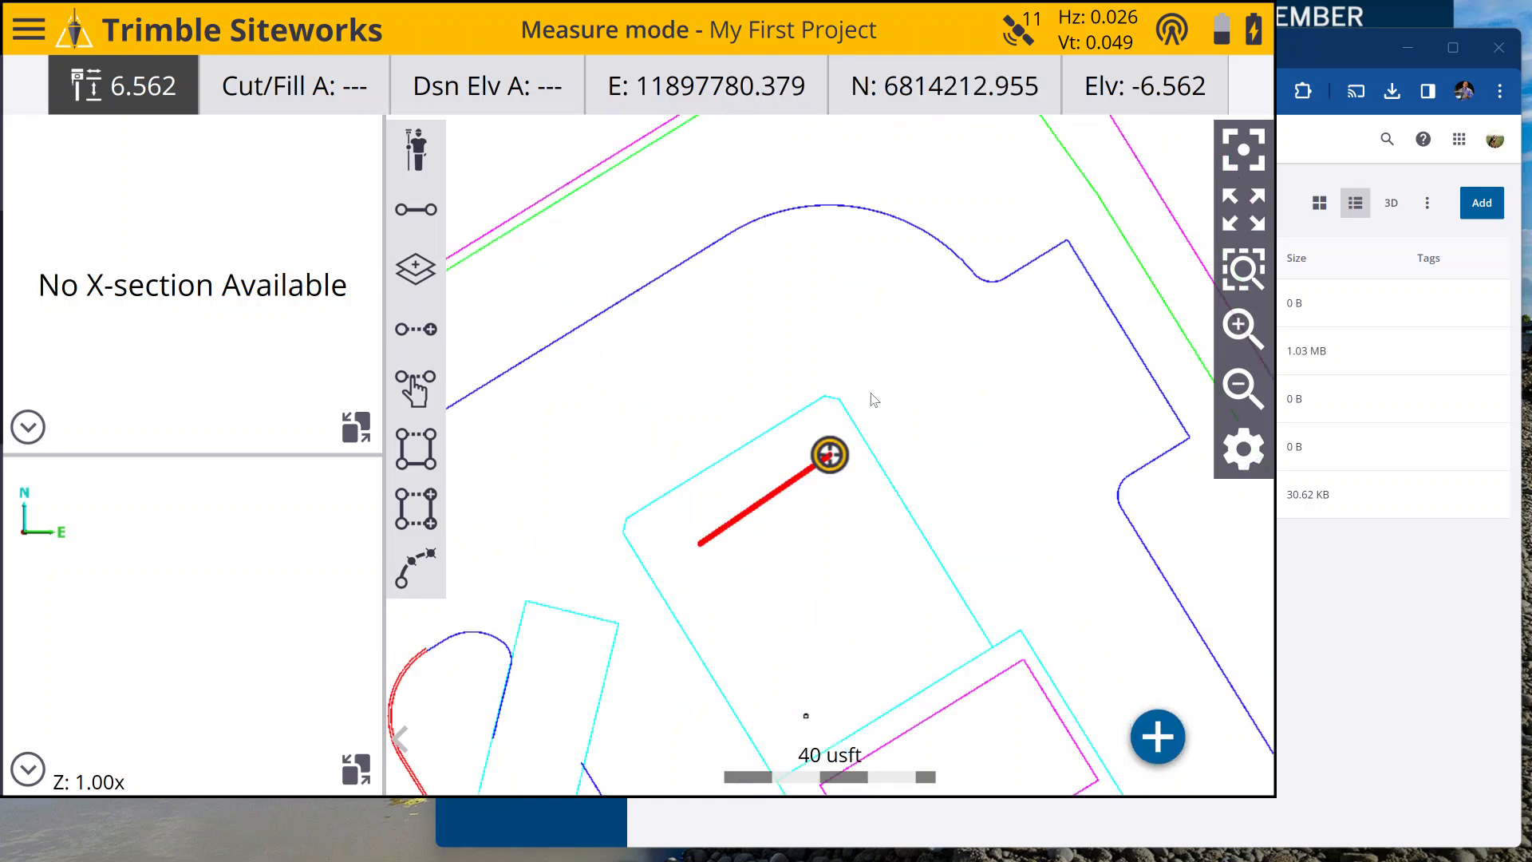
click(943, 633)
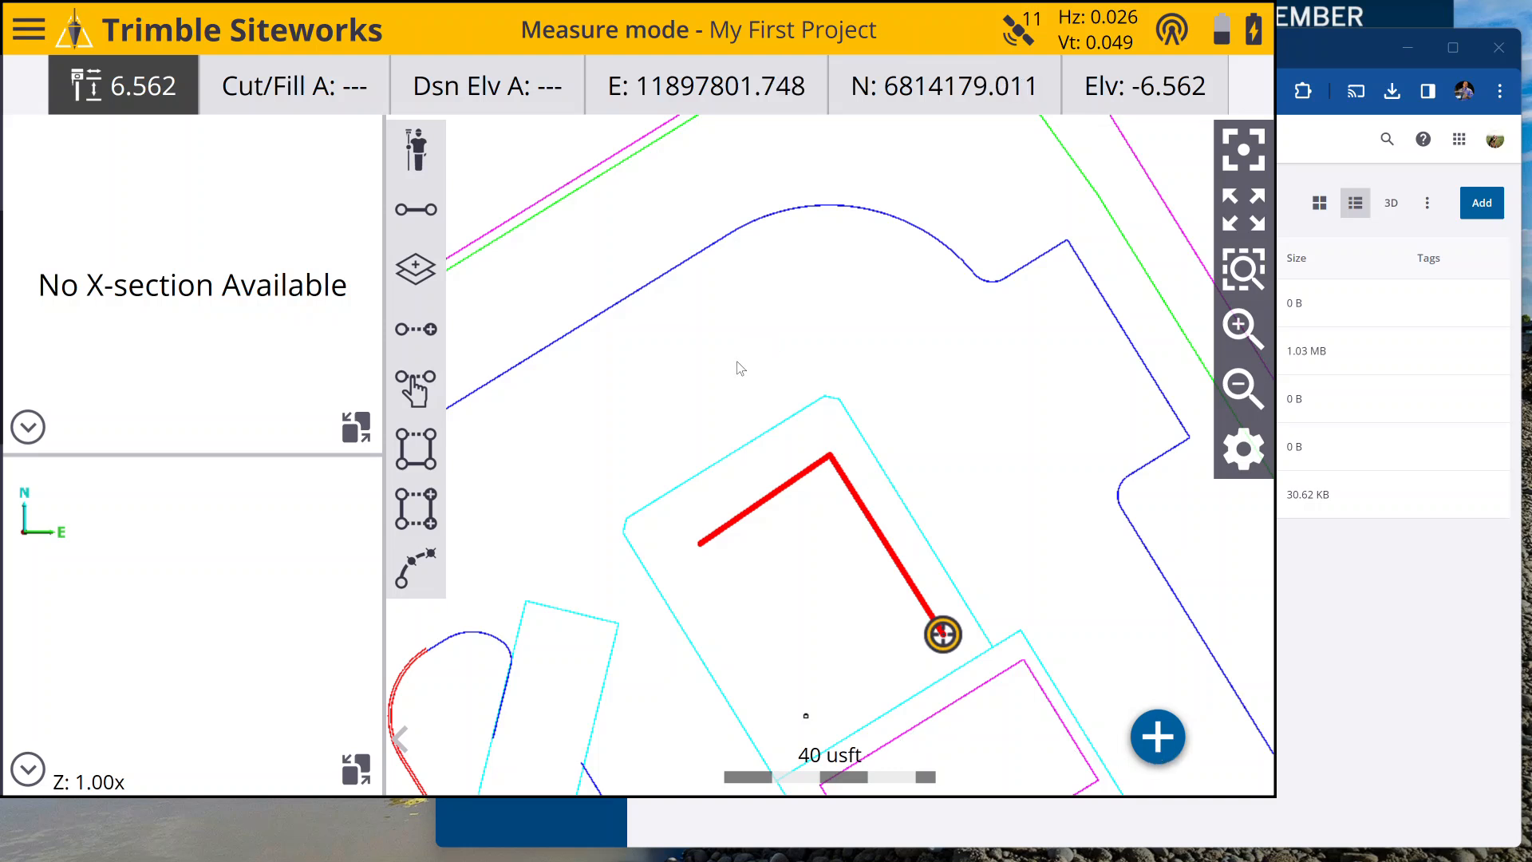
Export the measured data as a DXF file named AddLine Work to the Stake Parking Lot work order's Output folder.
click(28, 30)
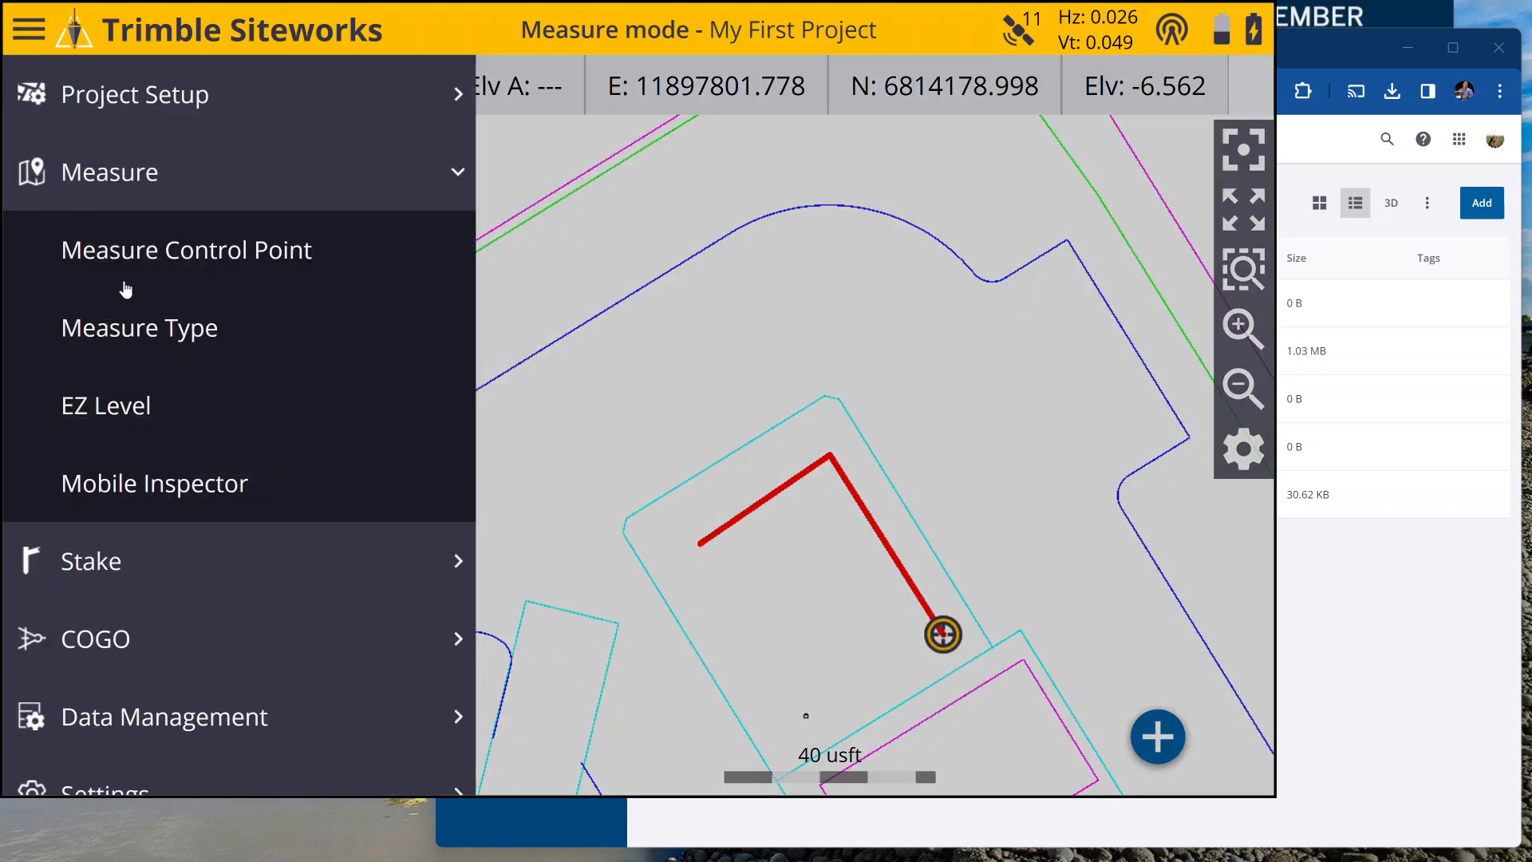
scroll(246, 607, down, 1)
click(202, 638)
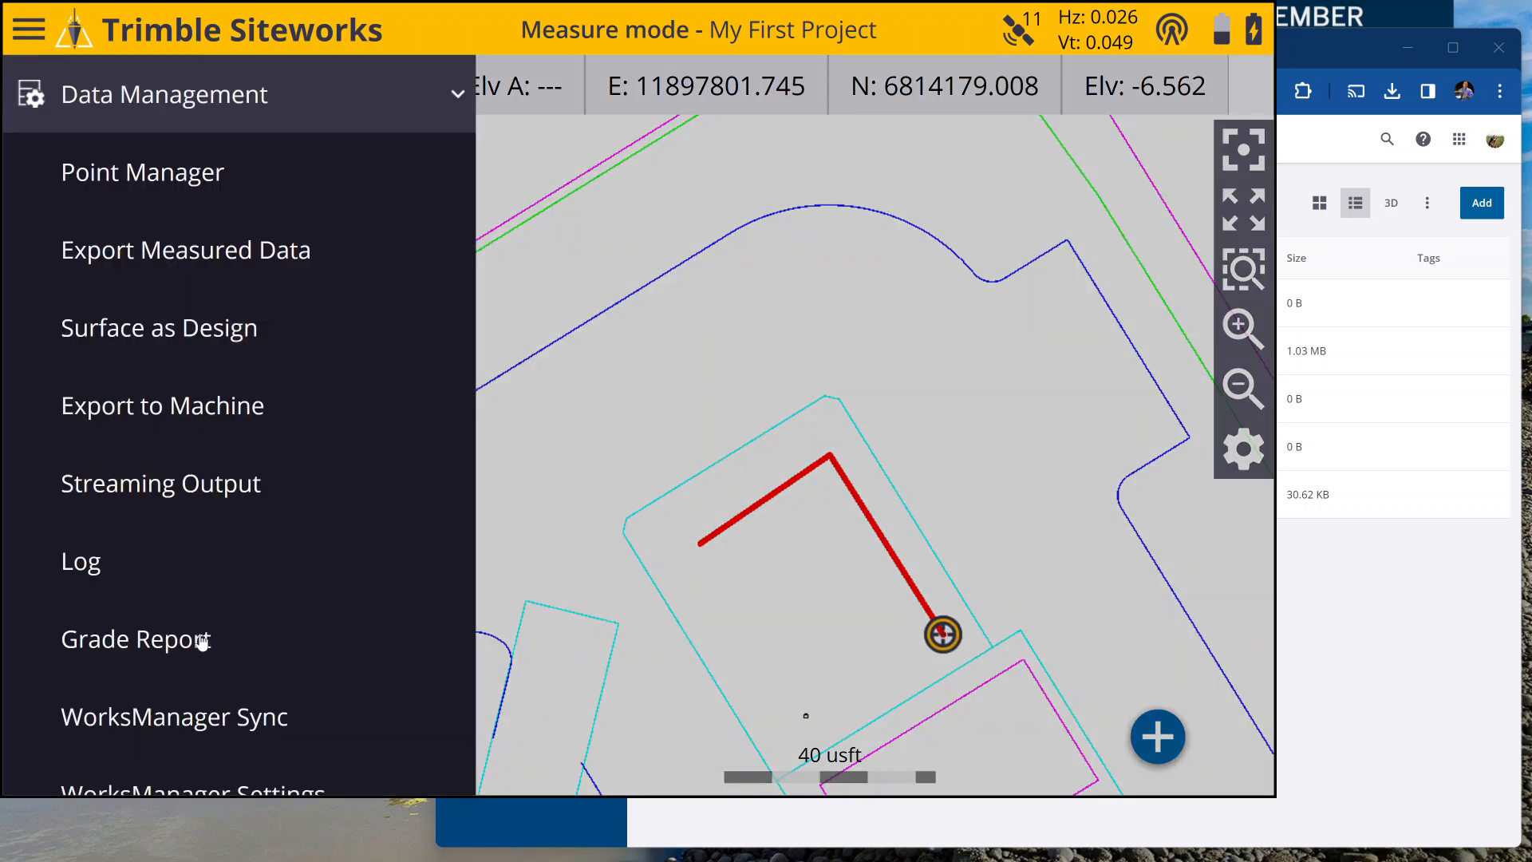
click(166, 252)
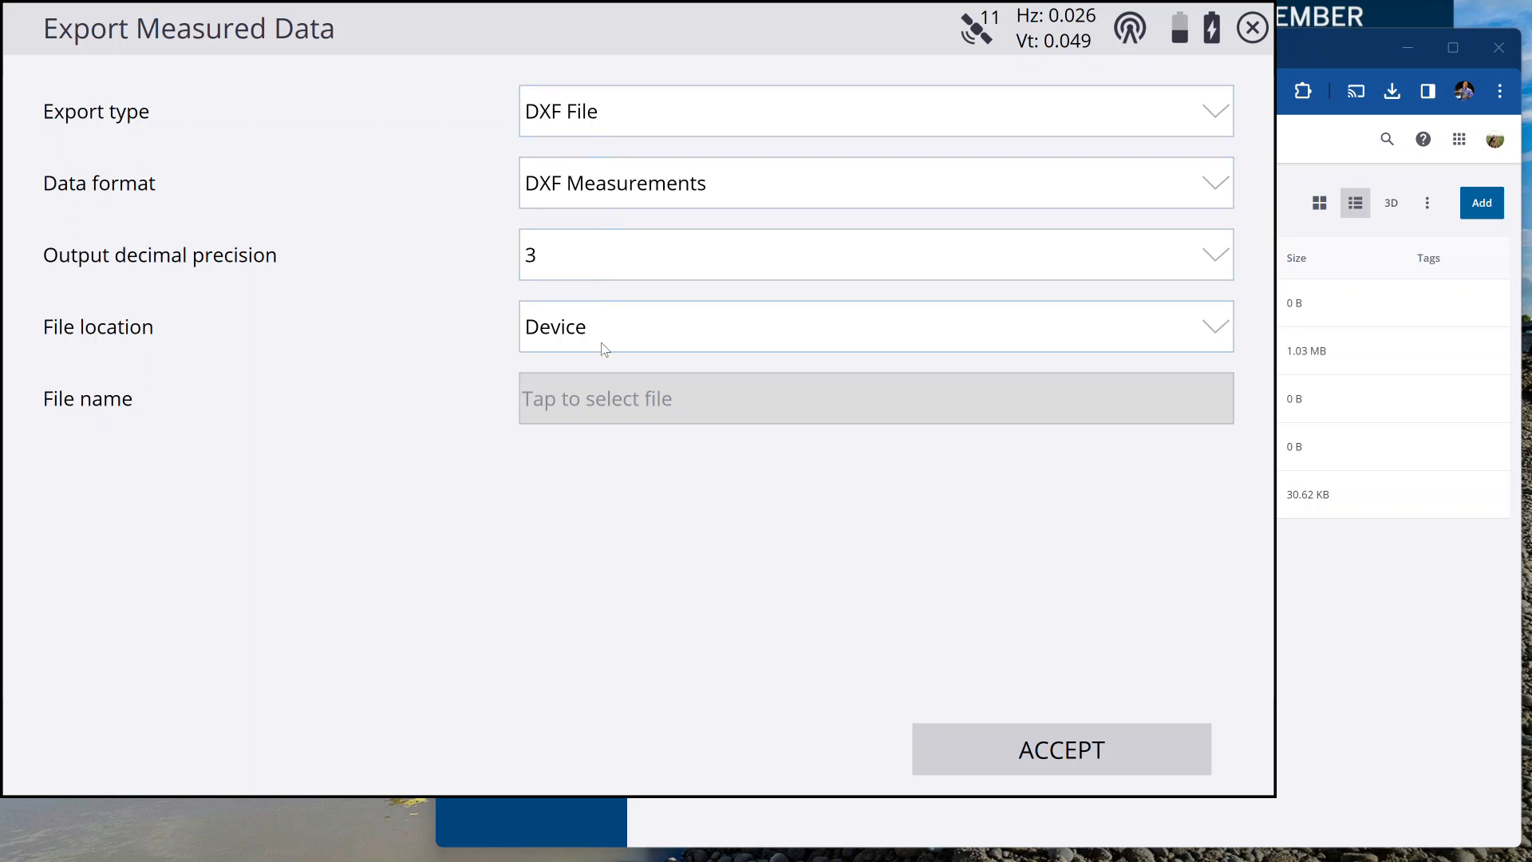
click(608, 400)
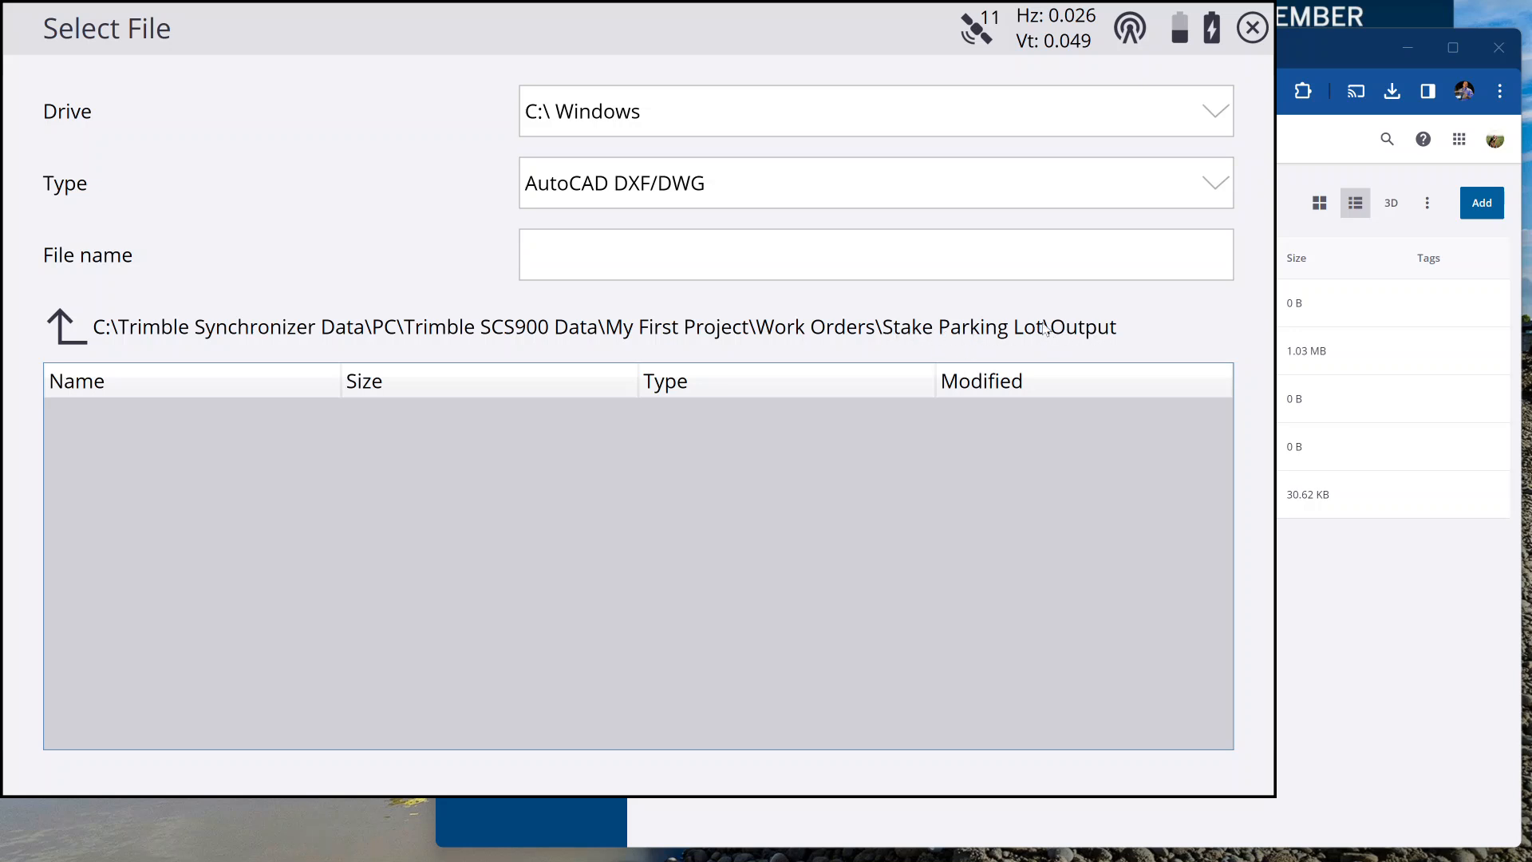
click(781, 256)
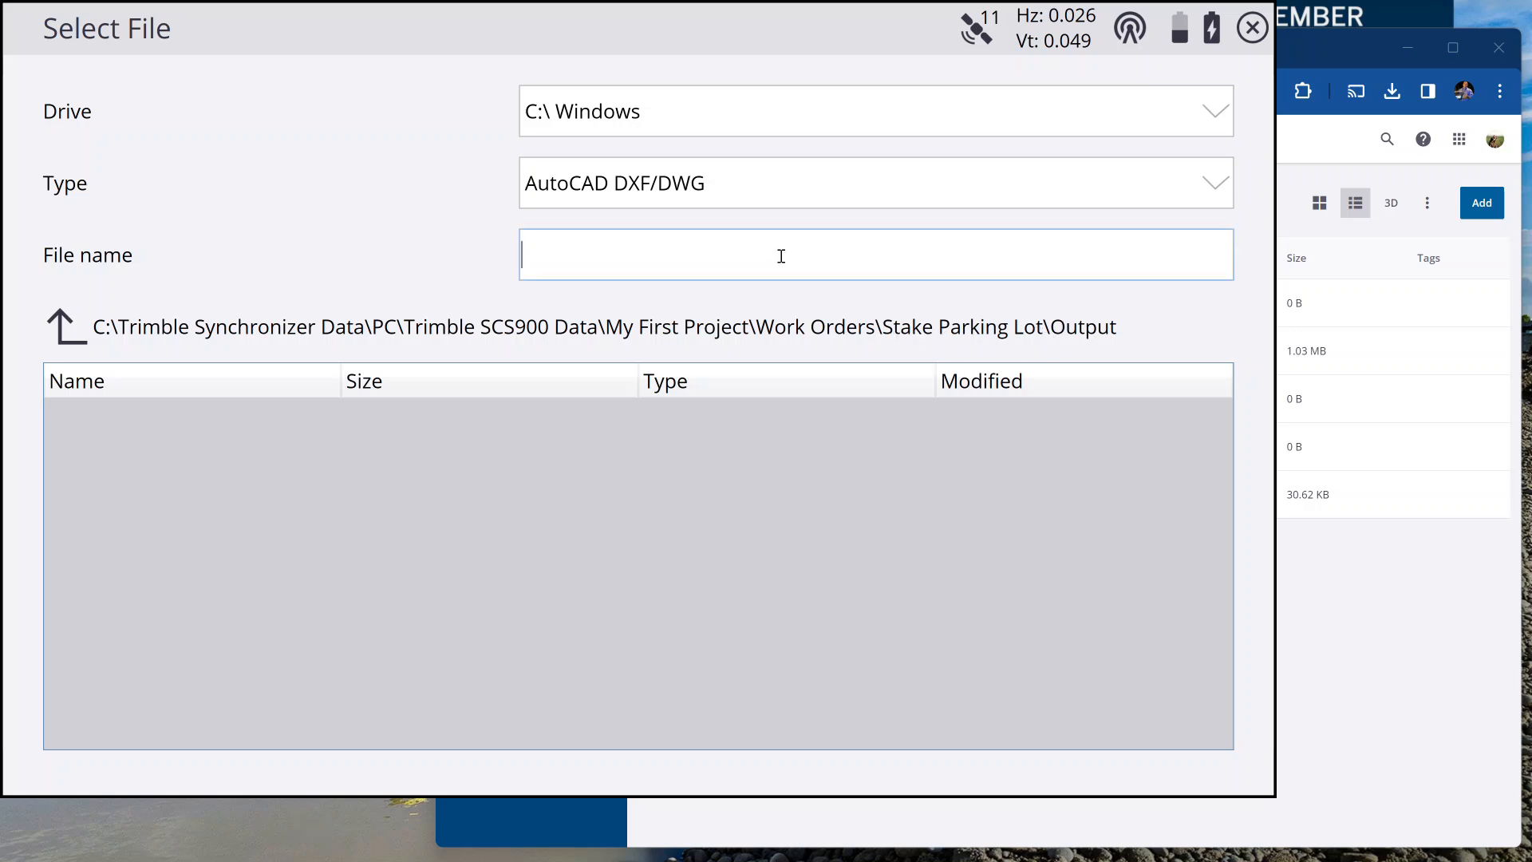
text(Add)
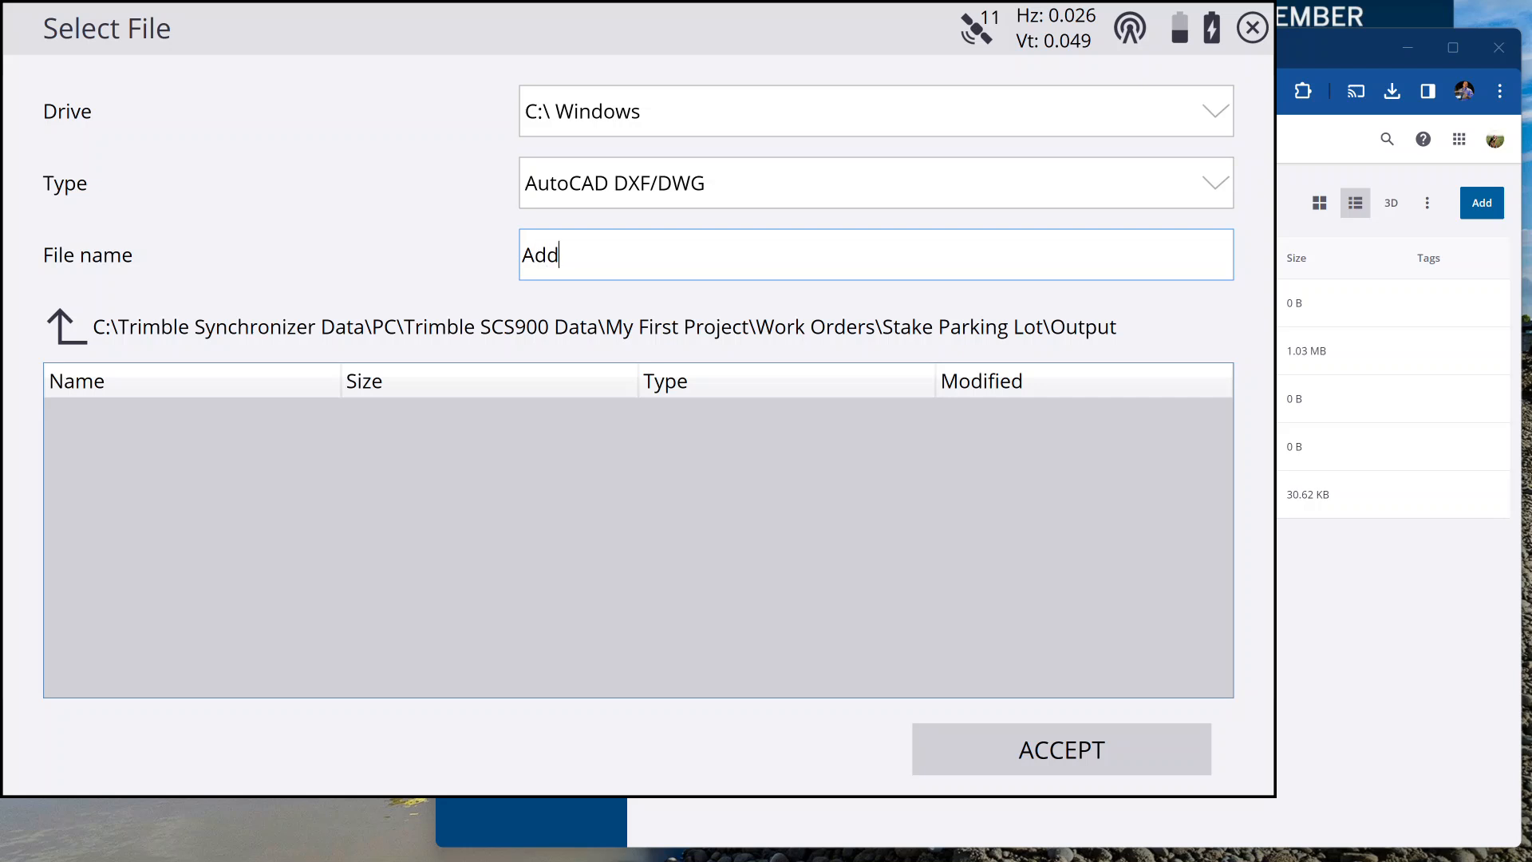
text(Line WOrk)
key(BackSpace)
key(BackSpace)
text(ork)
click(1018, 761)
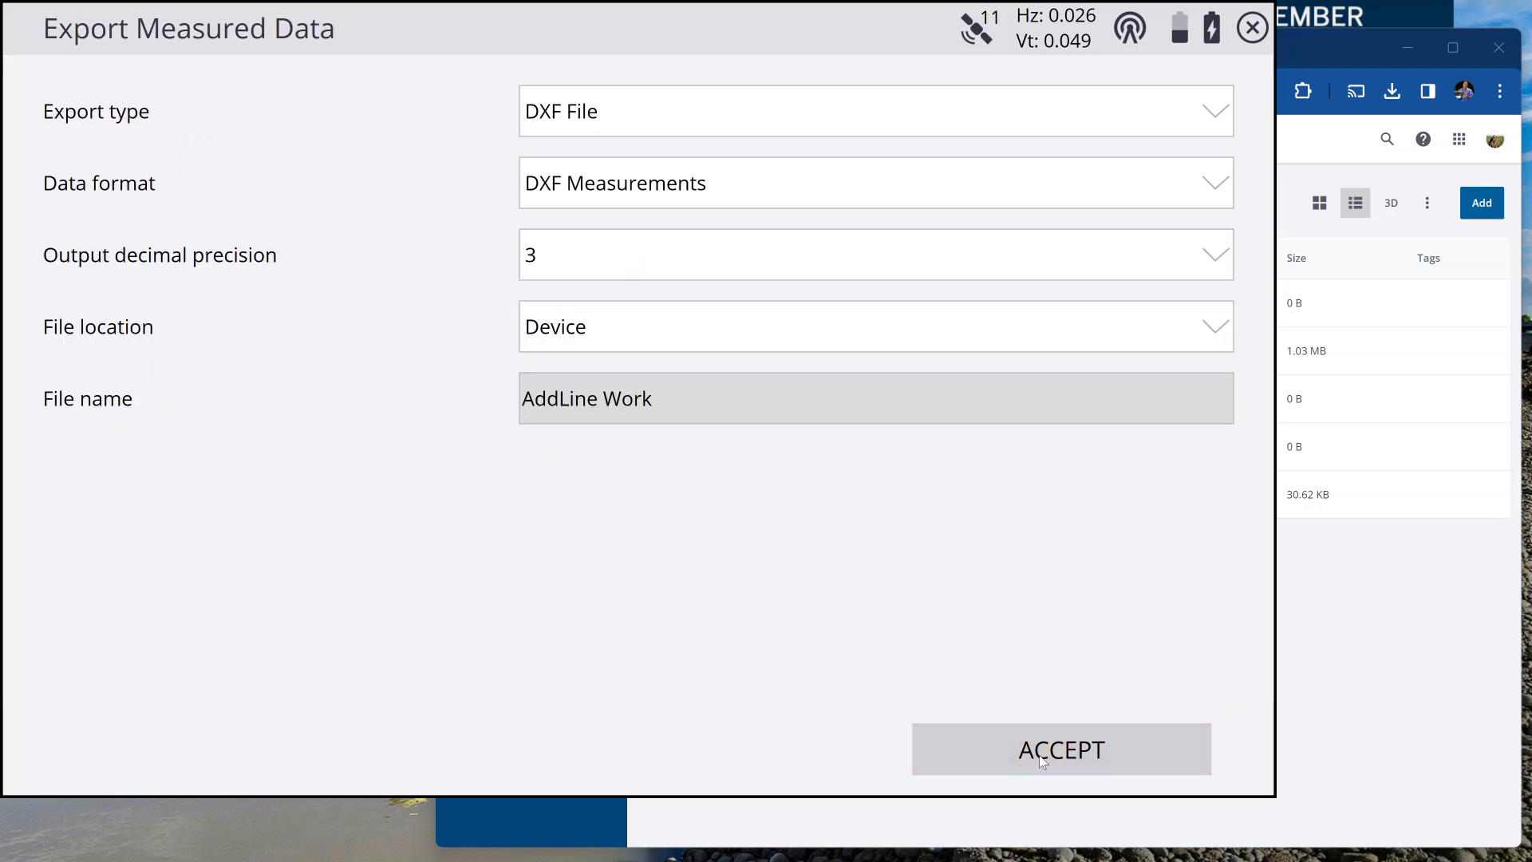
click(1041, 756)
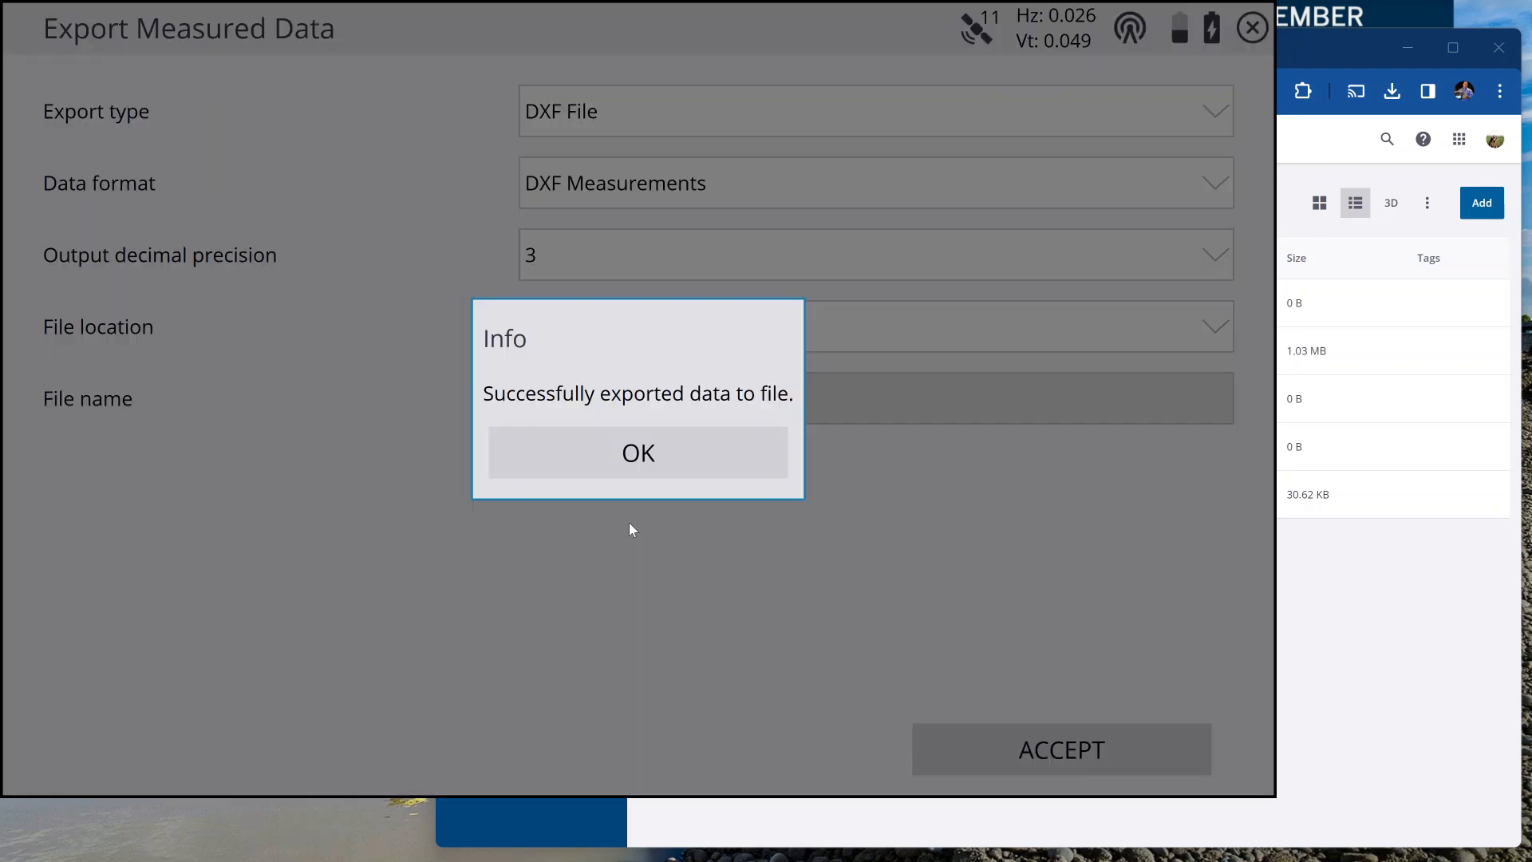
click(644, 466)
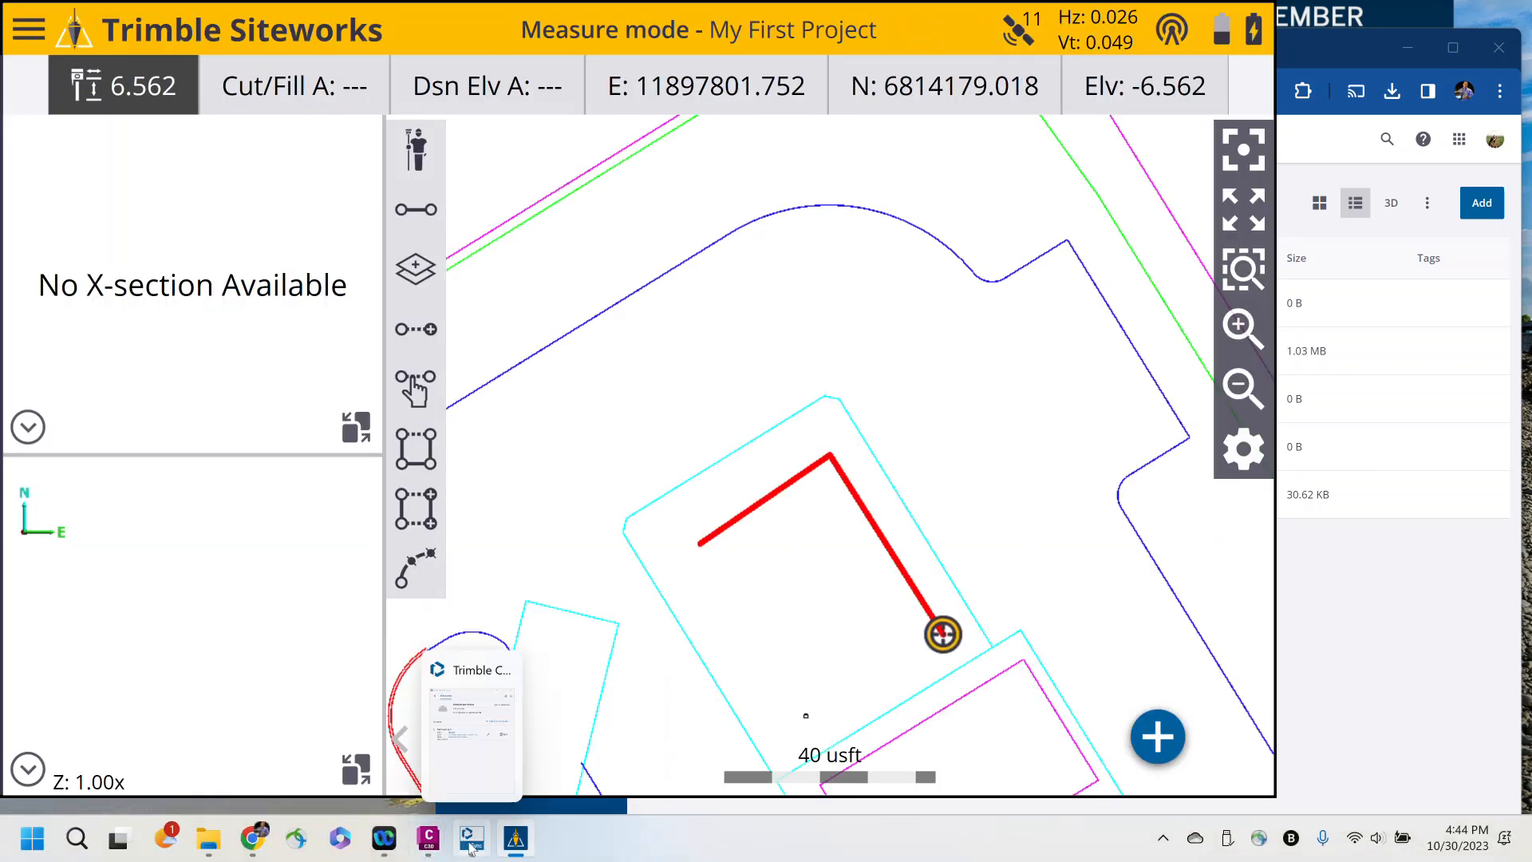
Switch to Trimble Connect Sync and sync My First Project, expanding the Parking, Stake Parking Lot and Output folders in the preview before starting.
click(505, 831)
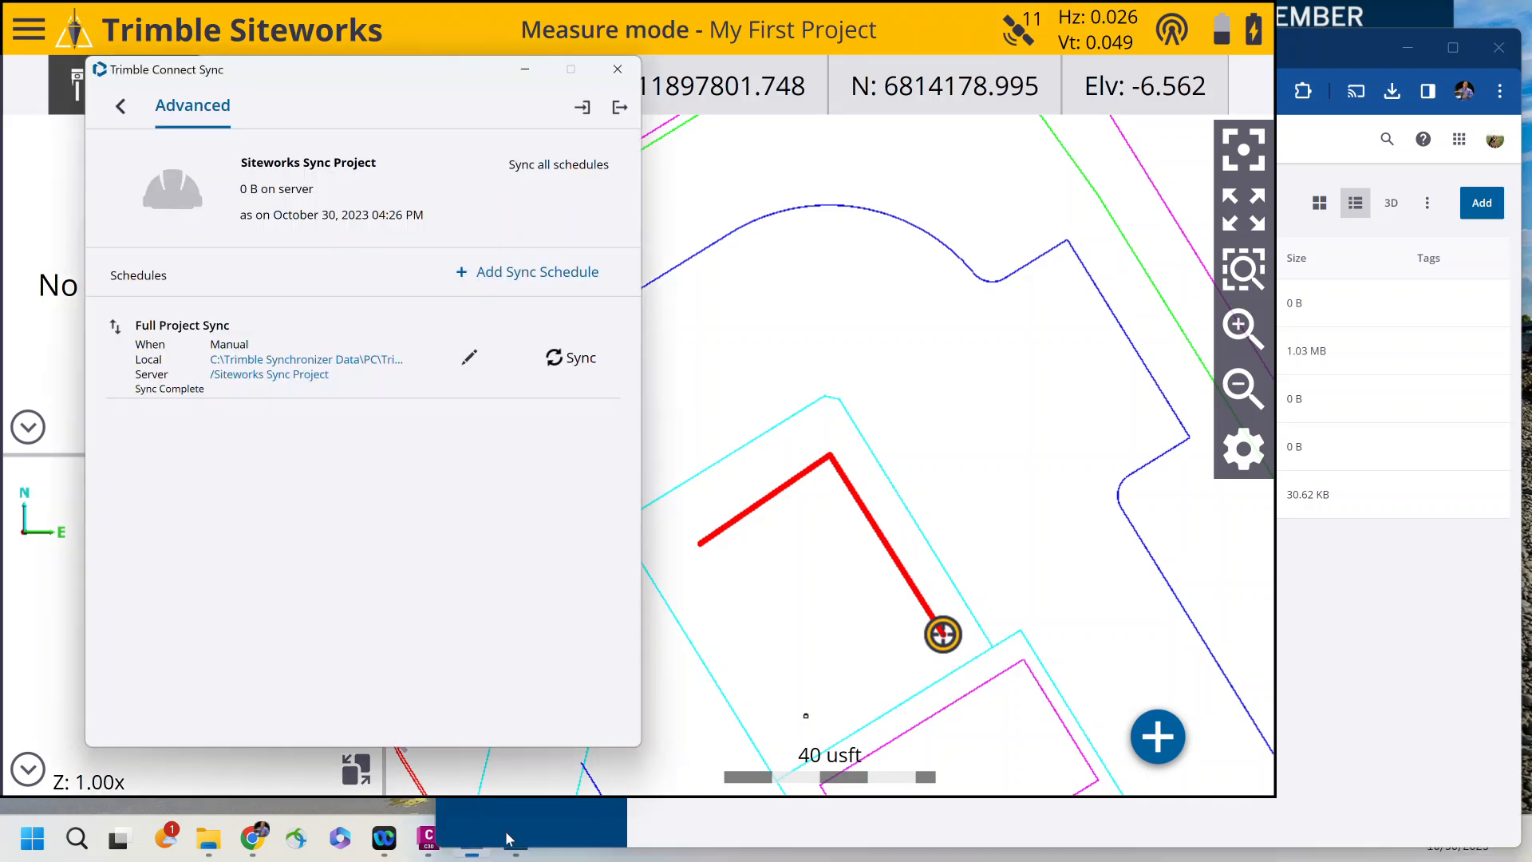
click(118, 107)
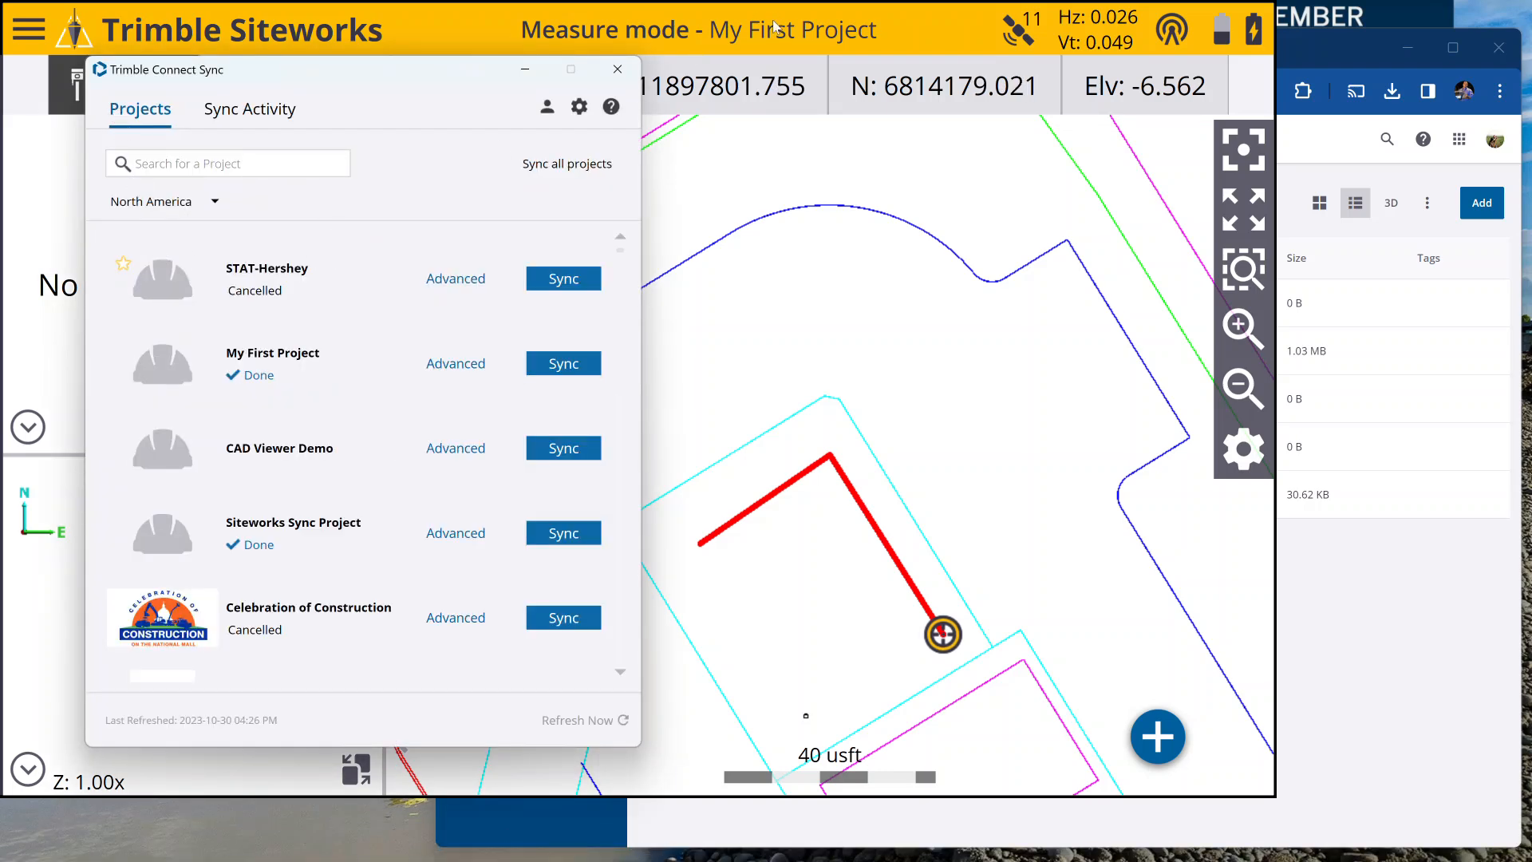
click(564, 366)
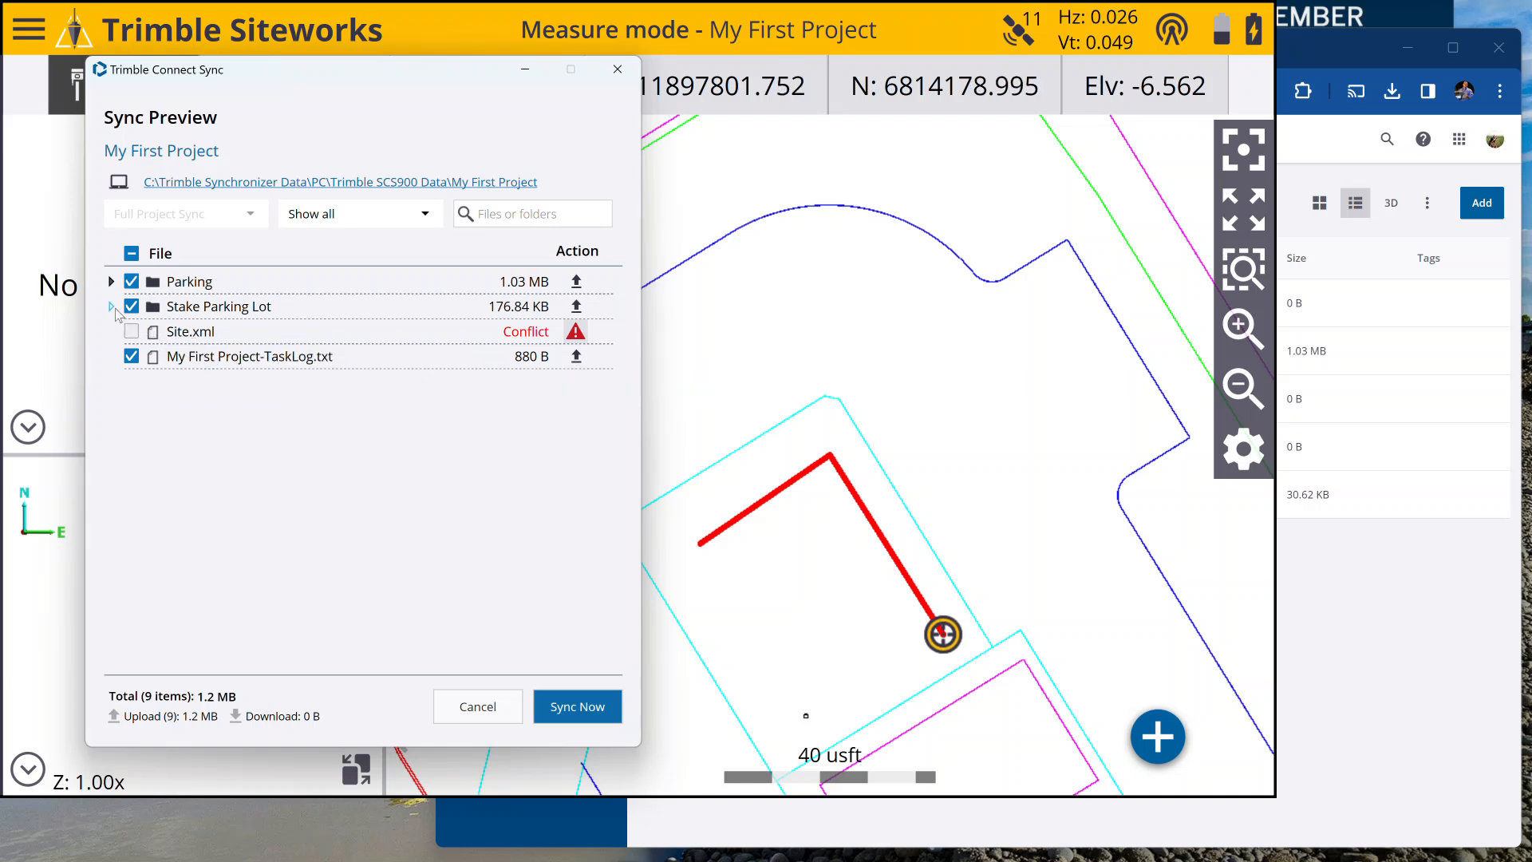
click(113, 308)
click(112, 284)
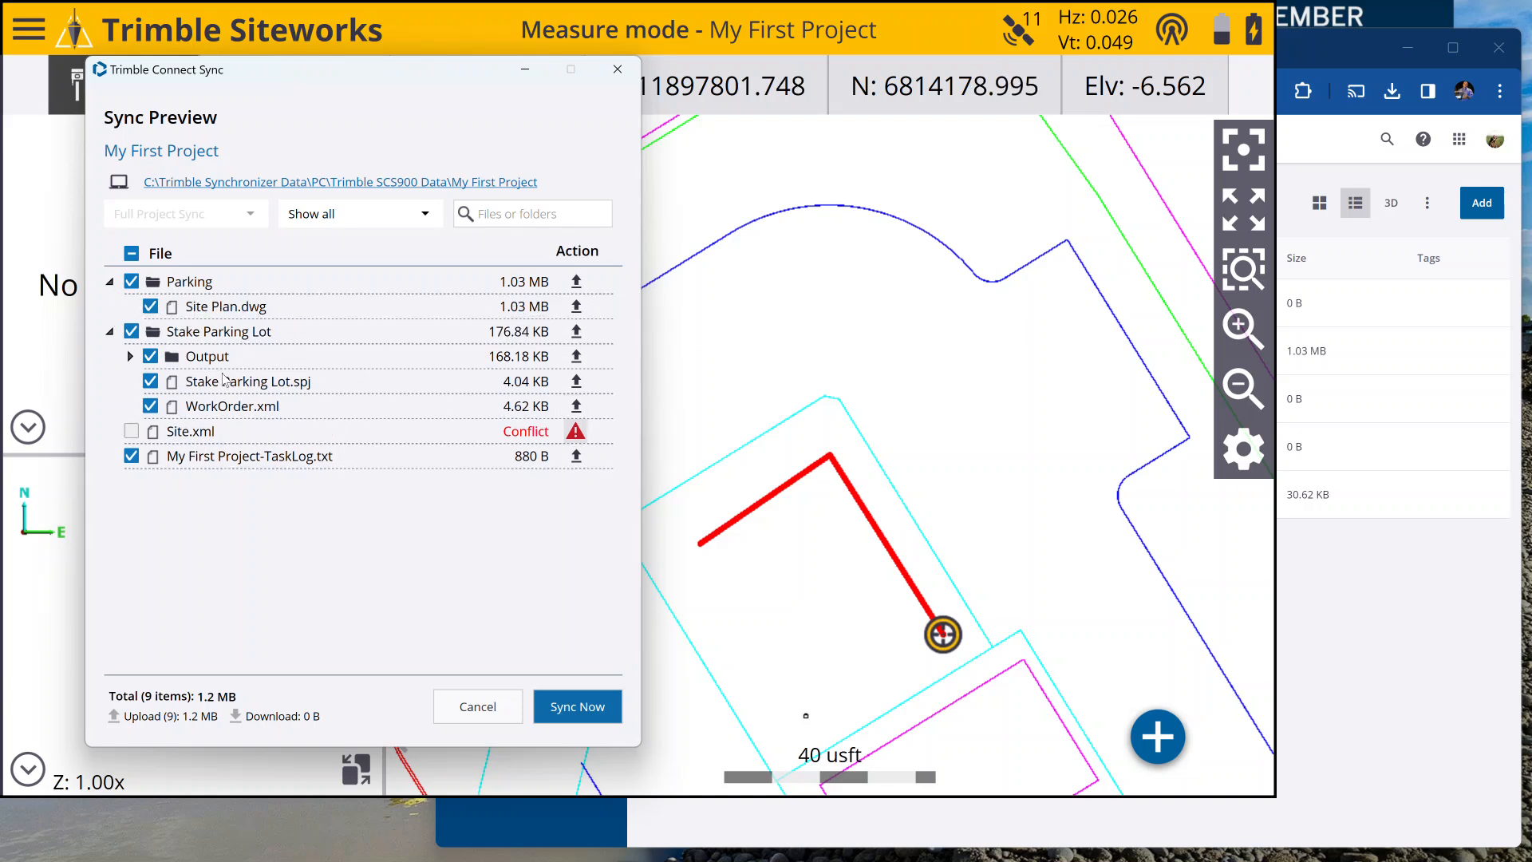
click(130, 356)
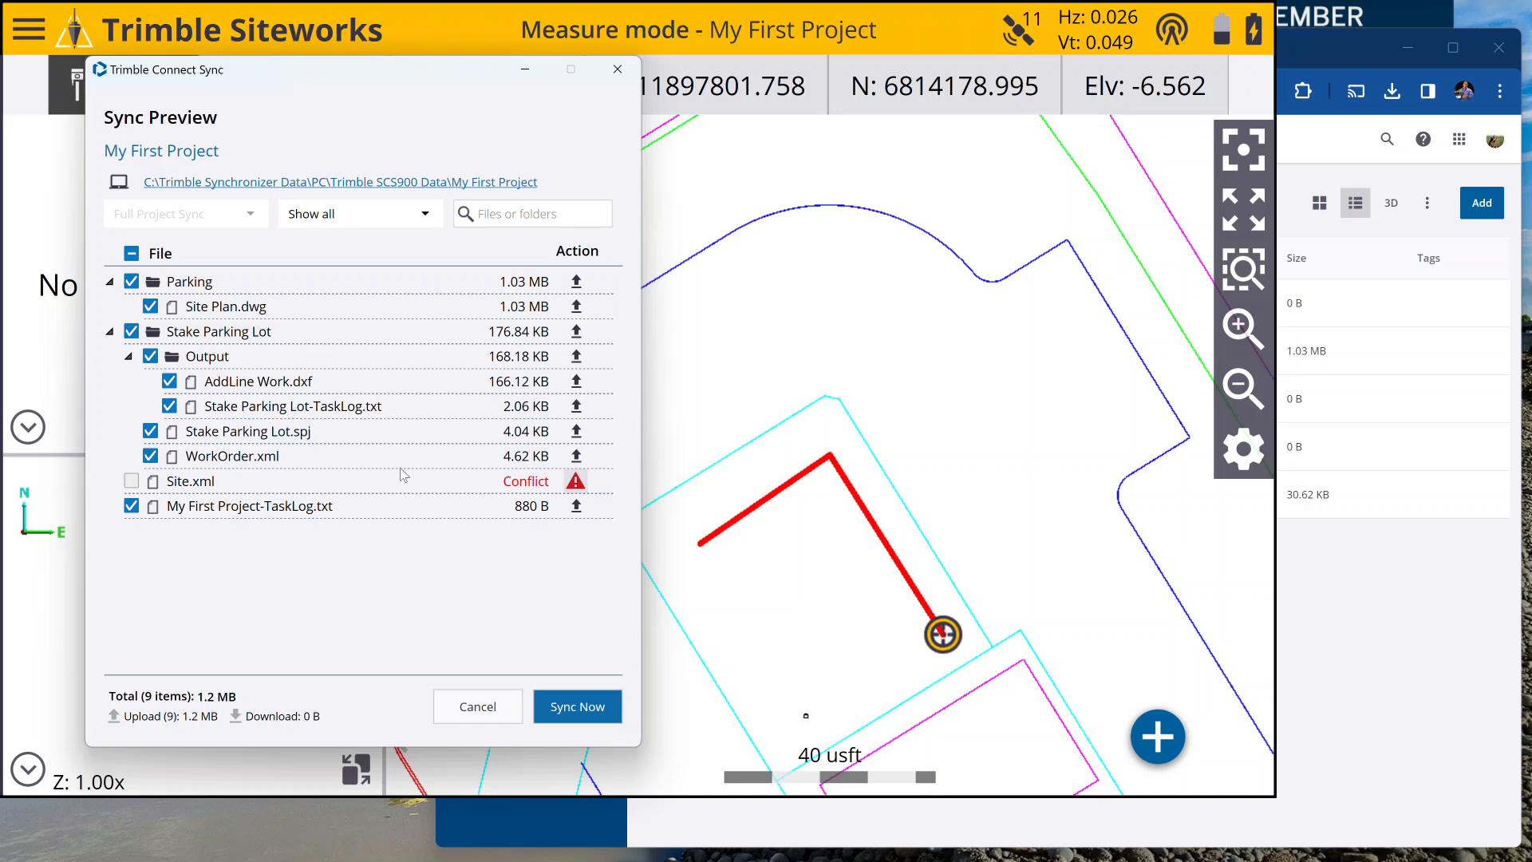
click(595, 707)
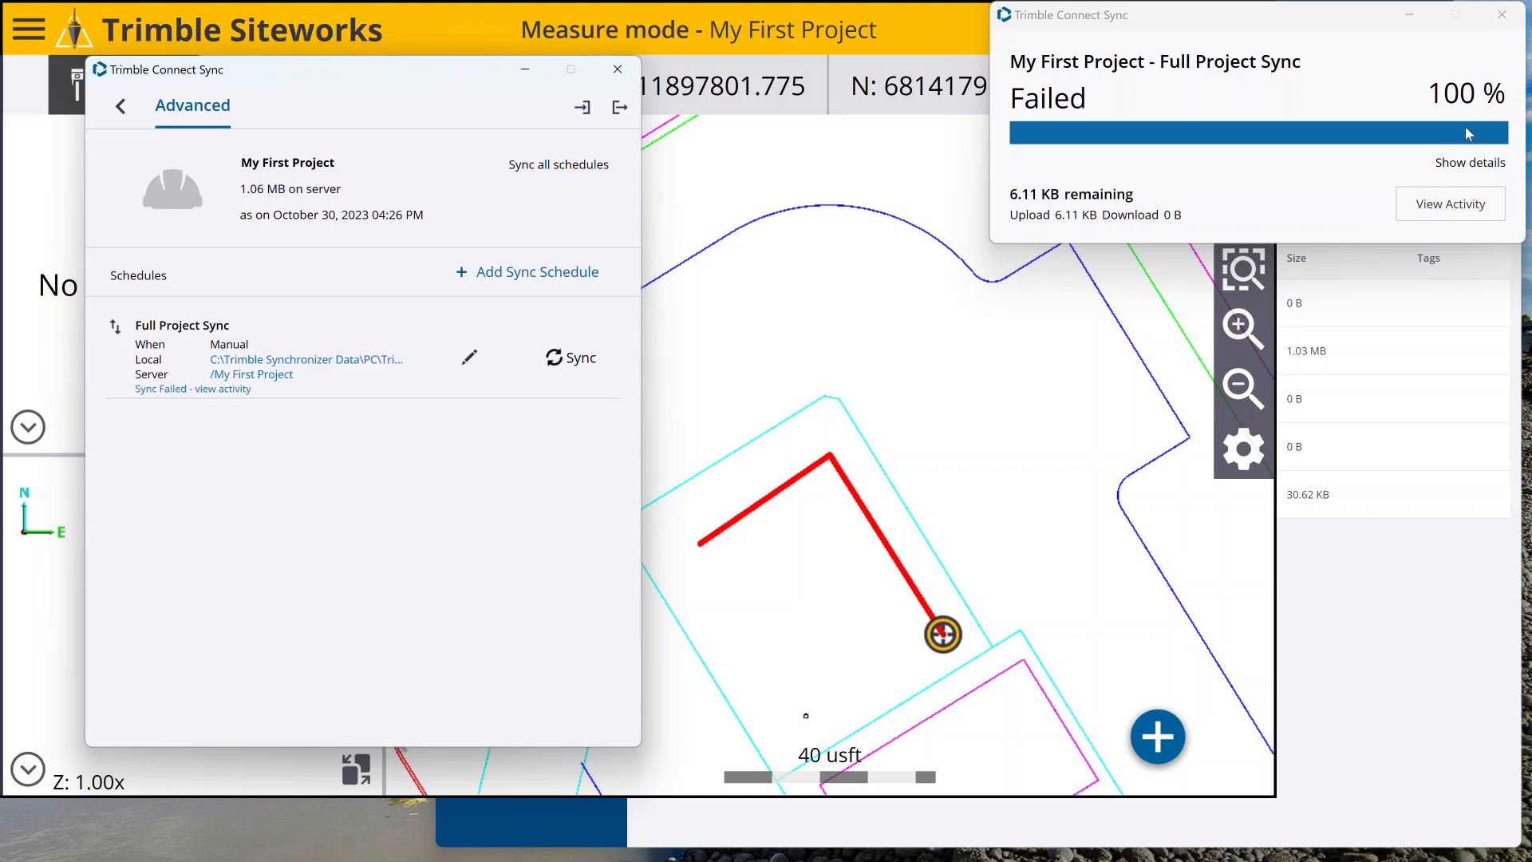
Review the sync activity for My First Project and return to the Siteworks map.
click(1450, 205)
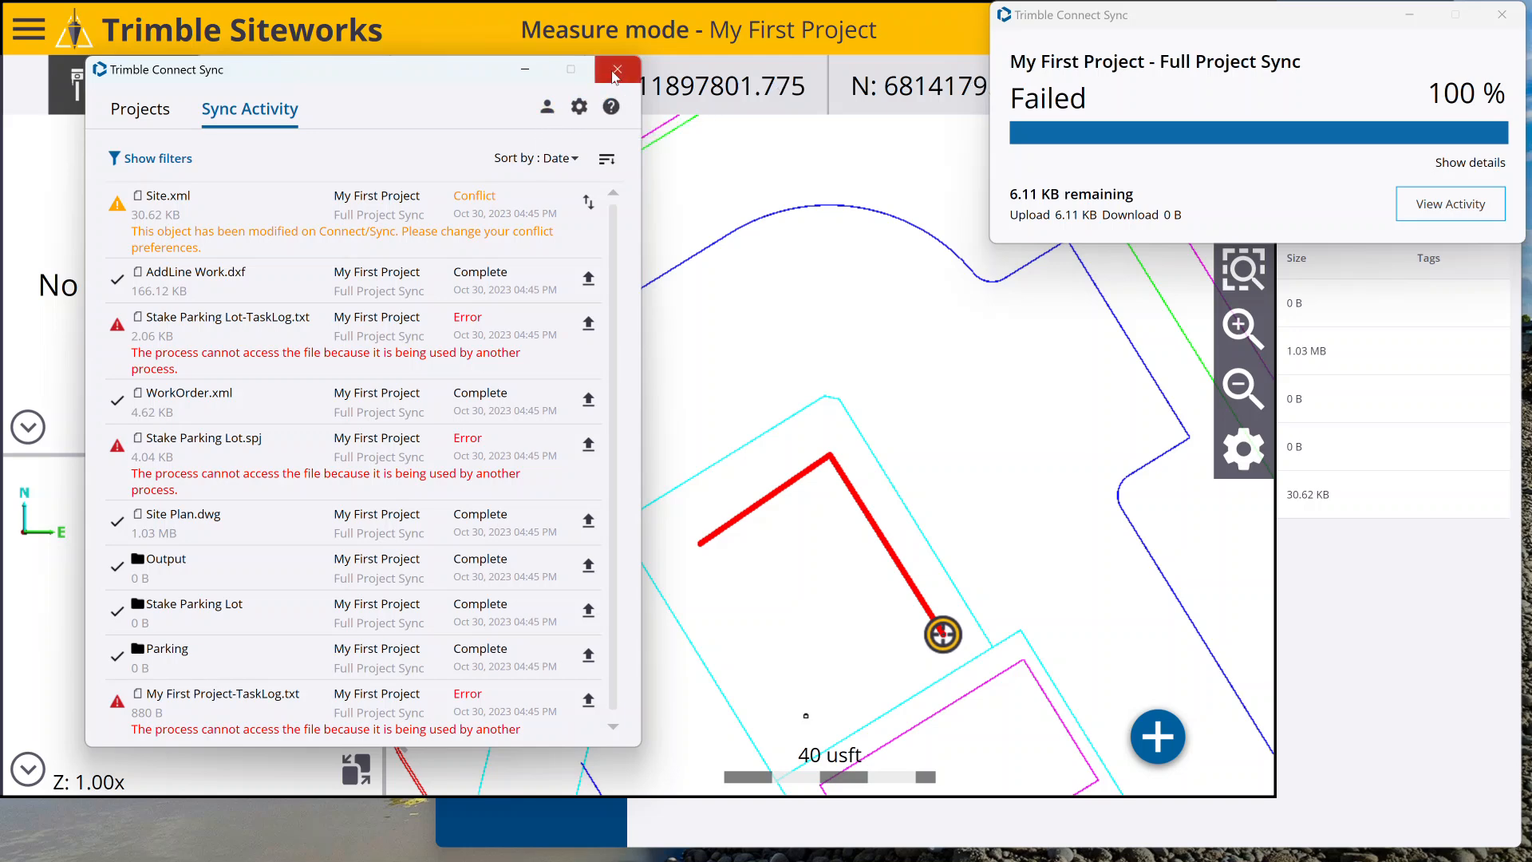
click(133, 116)
click(825, 300)
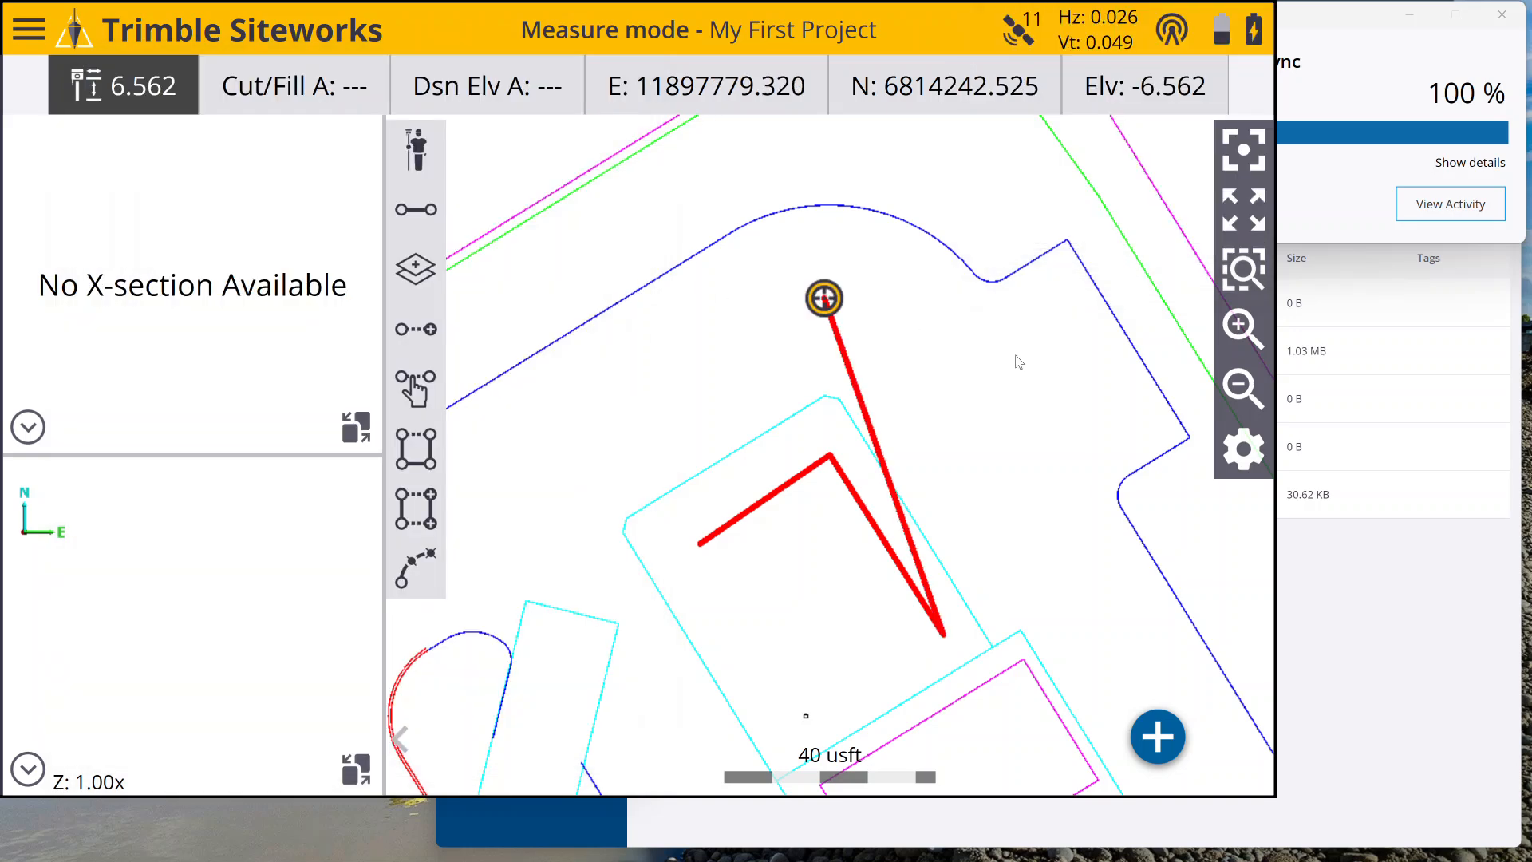
Switch to Trimble Connect in the browser and open the Output folder of the Stake Parking Lot work order.
click(1348, 645)
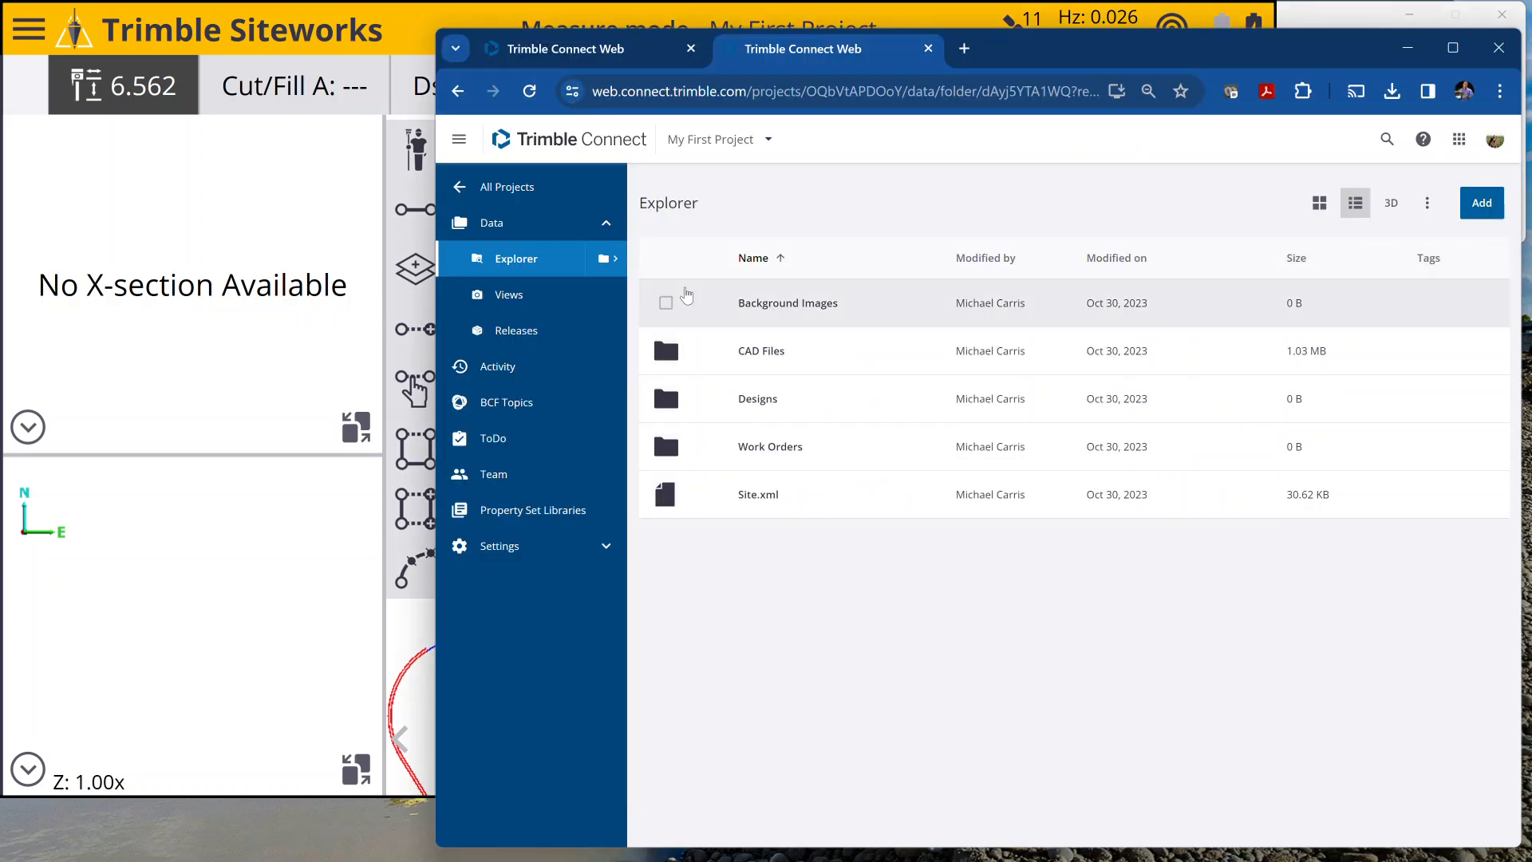
click(771, 450)
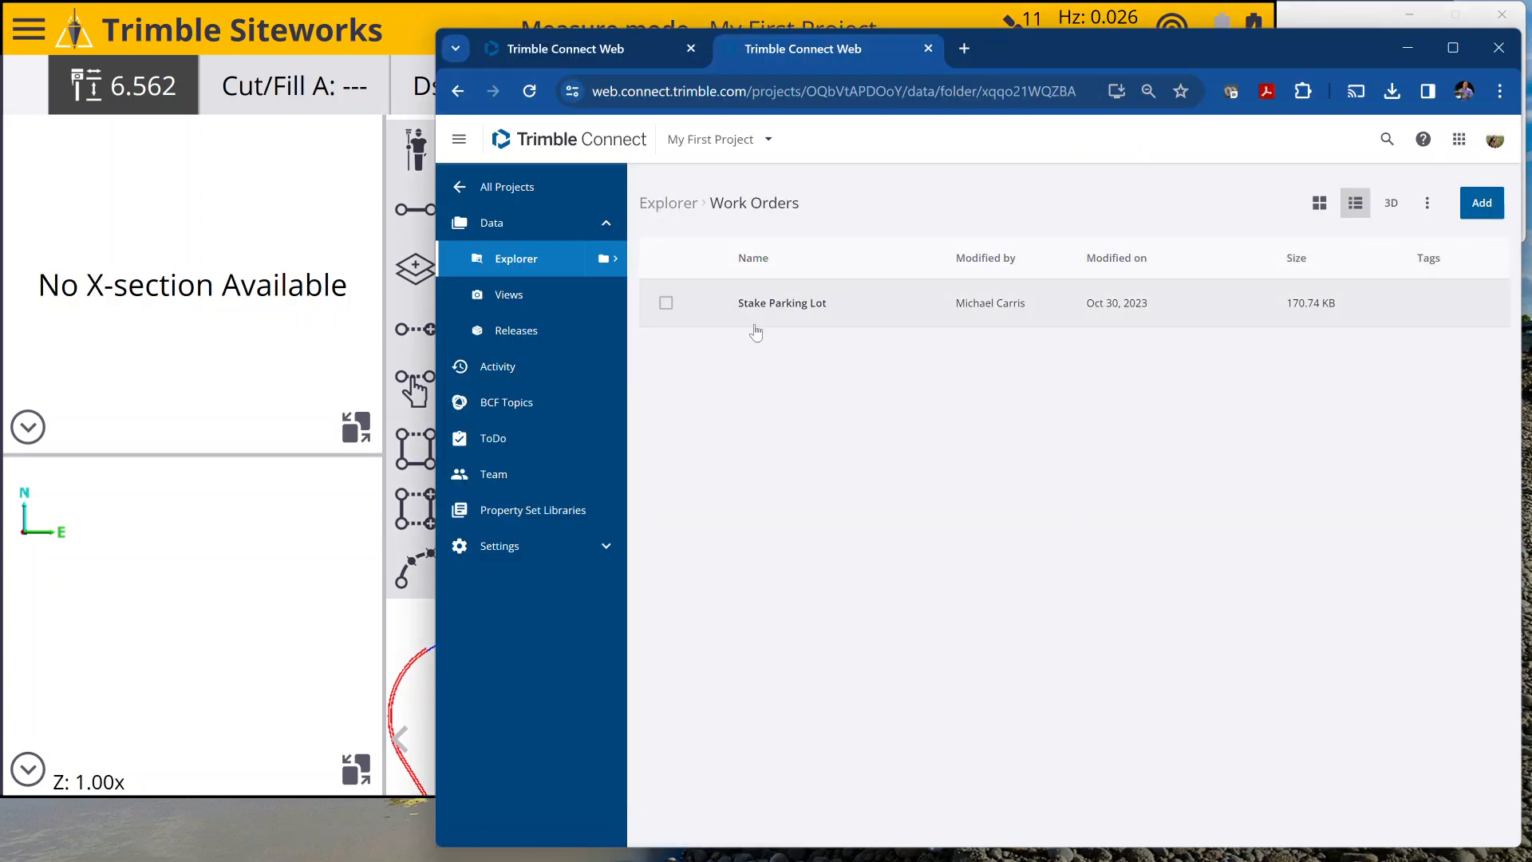
click(804, 306)
click(758, 303)
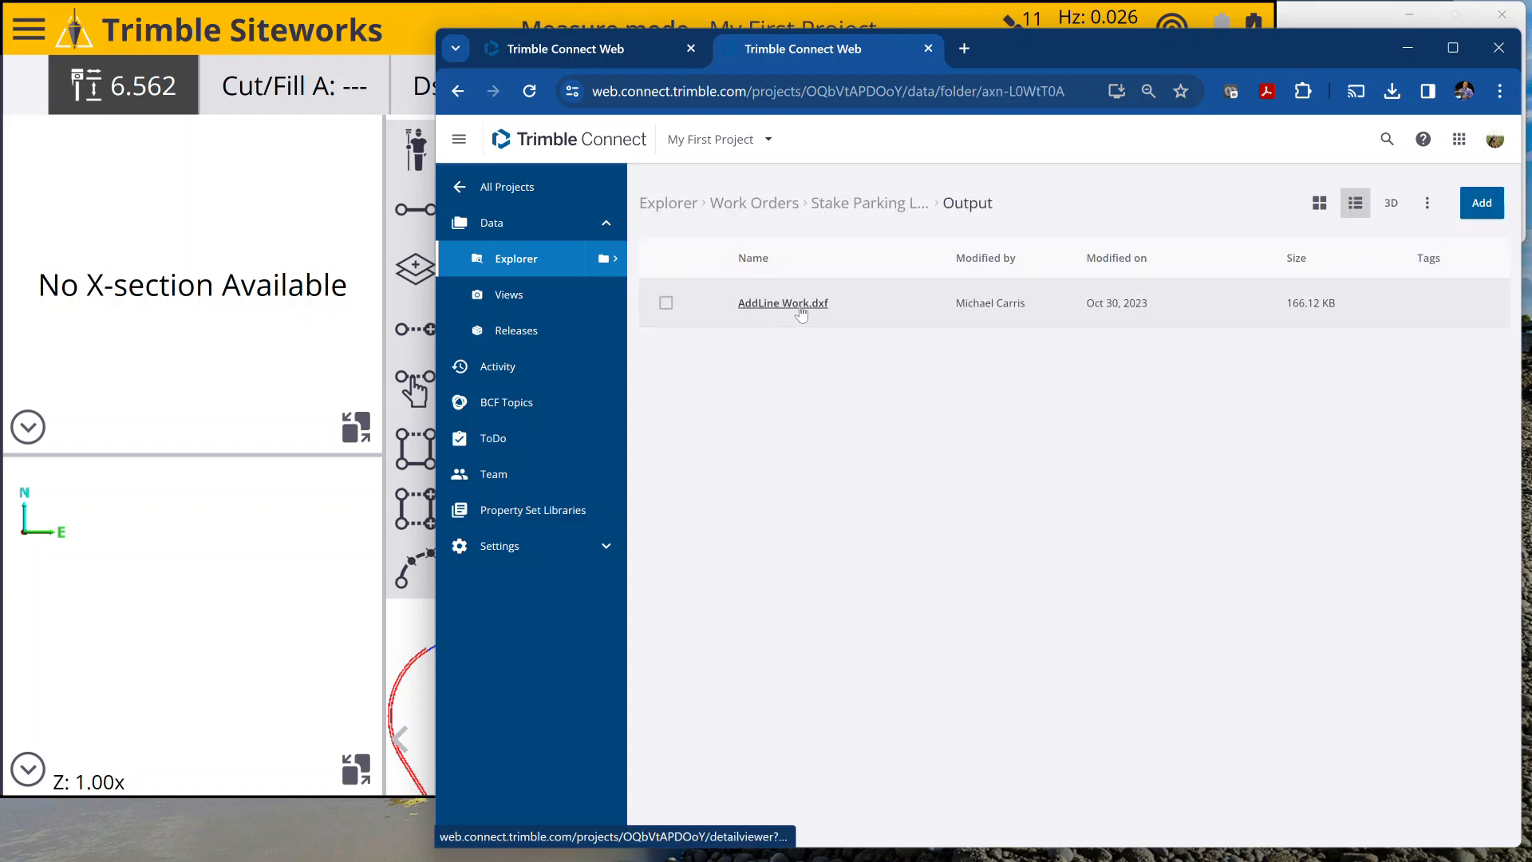
Open AddLine Work.dxf from the Output folder in the CAD Viewer.
click(666, 302)
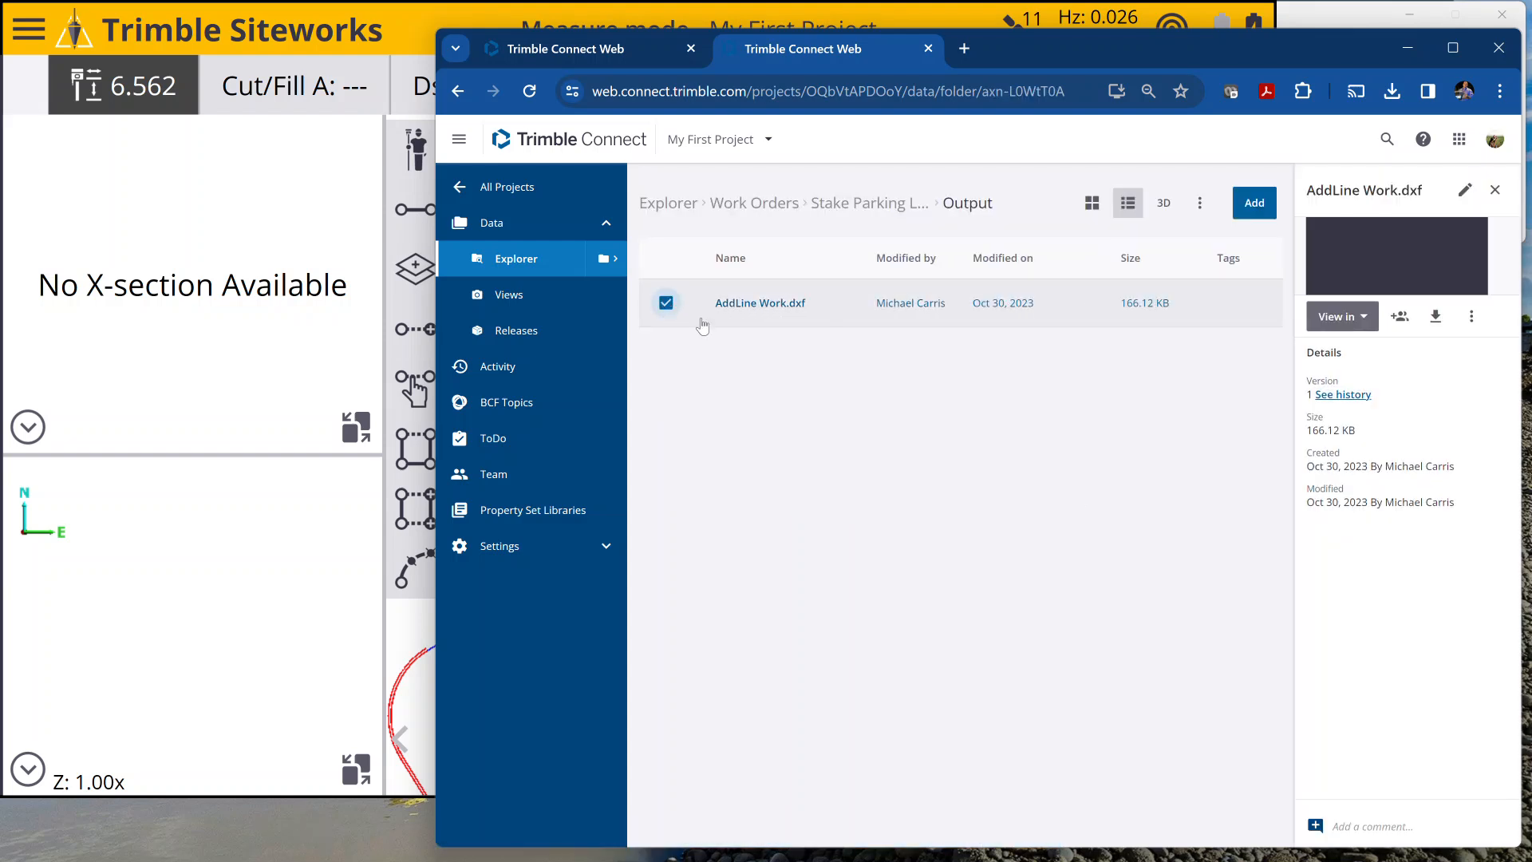
click(1334, 319)
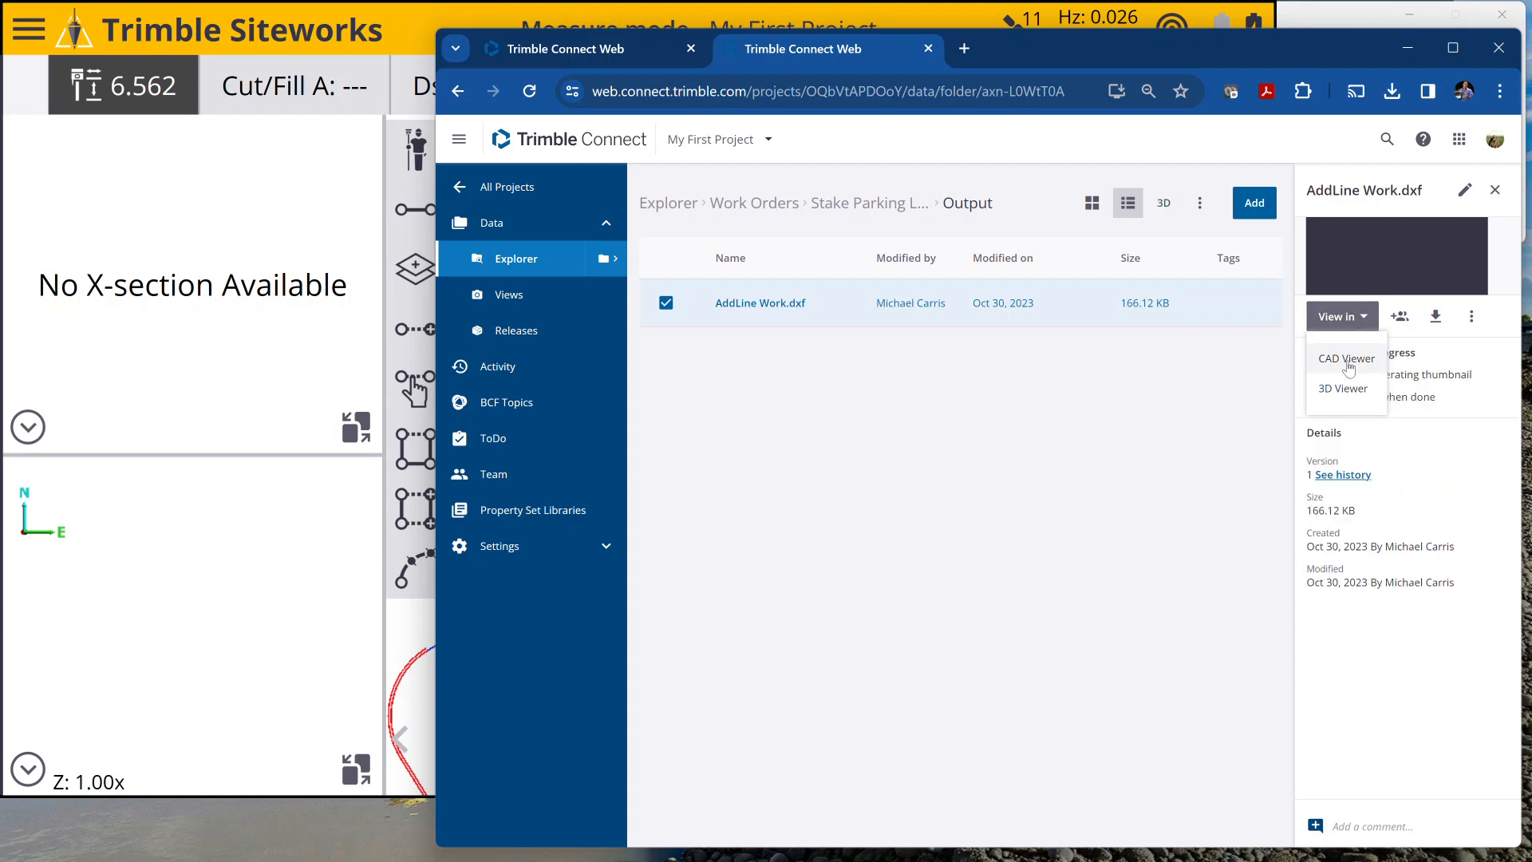
click(1337, 353)
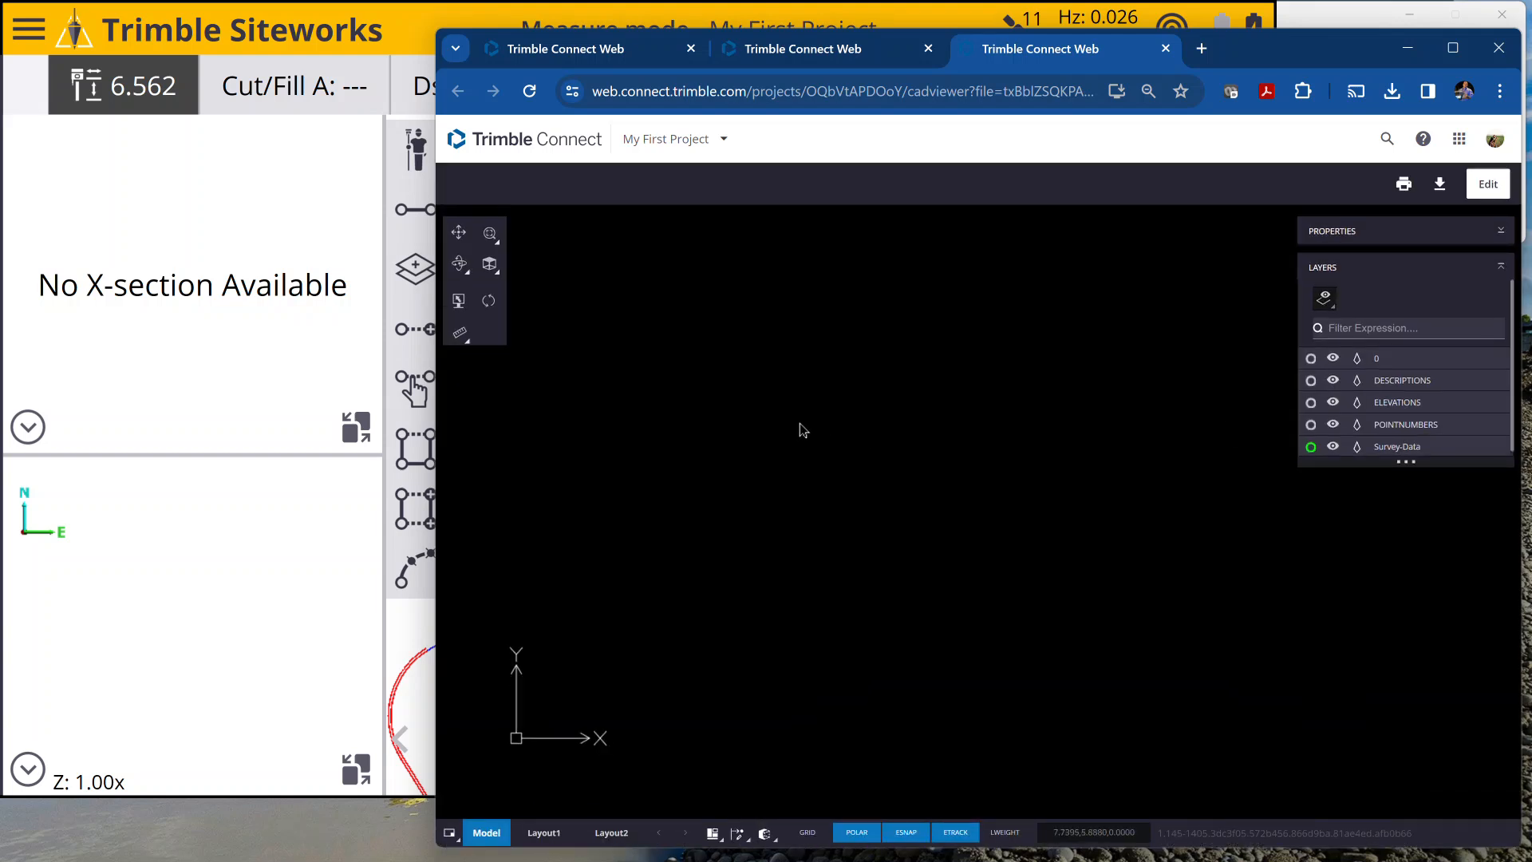
Fit the DXF drawing to the view, examine the measured line and topo point, and close the viewer.
click(490, 233)
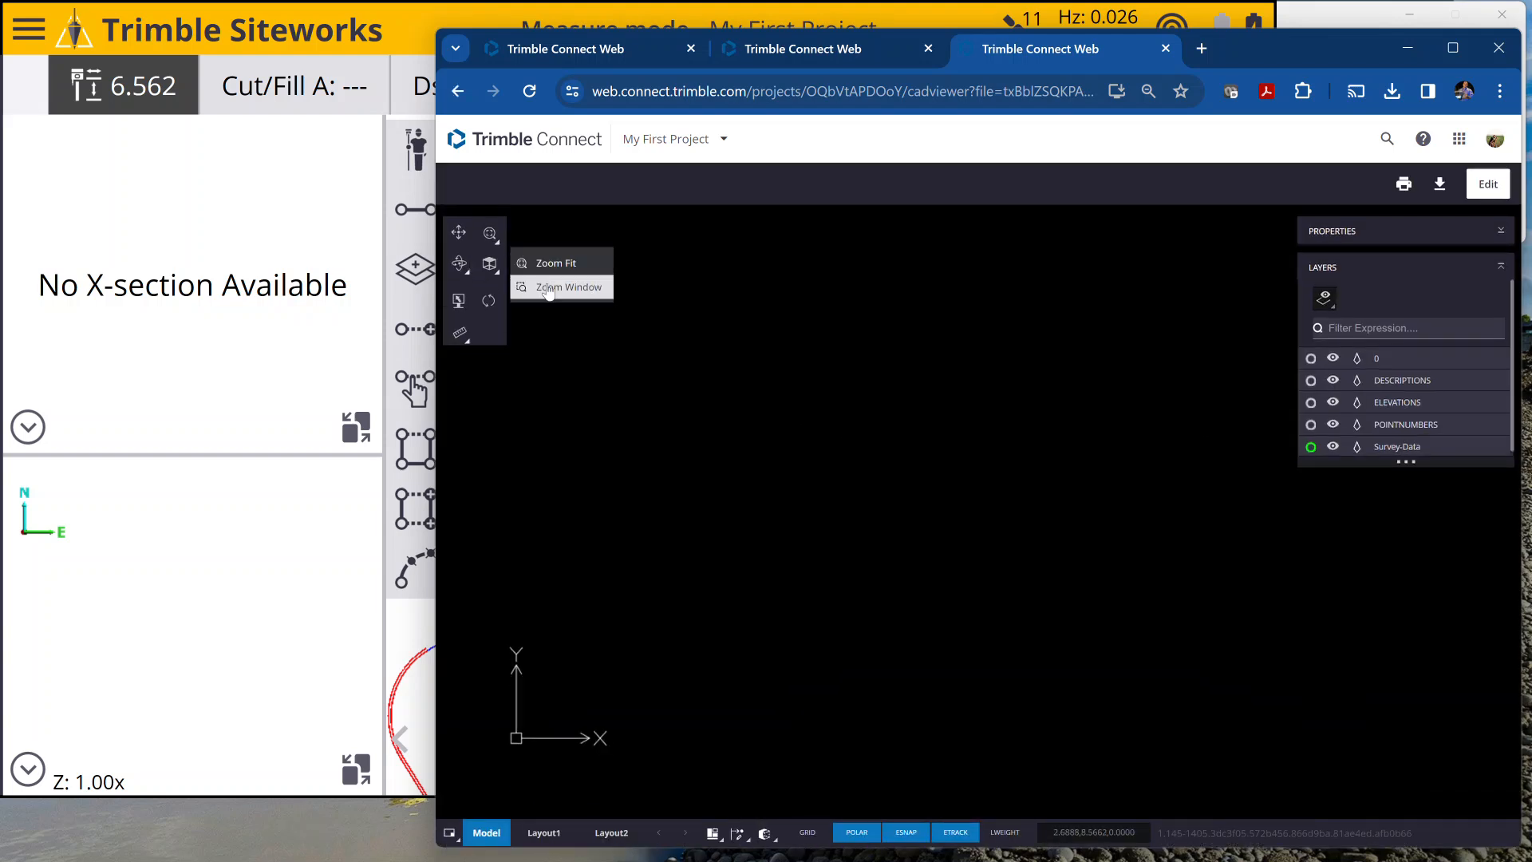
click(553, 267)
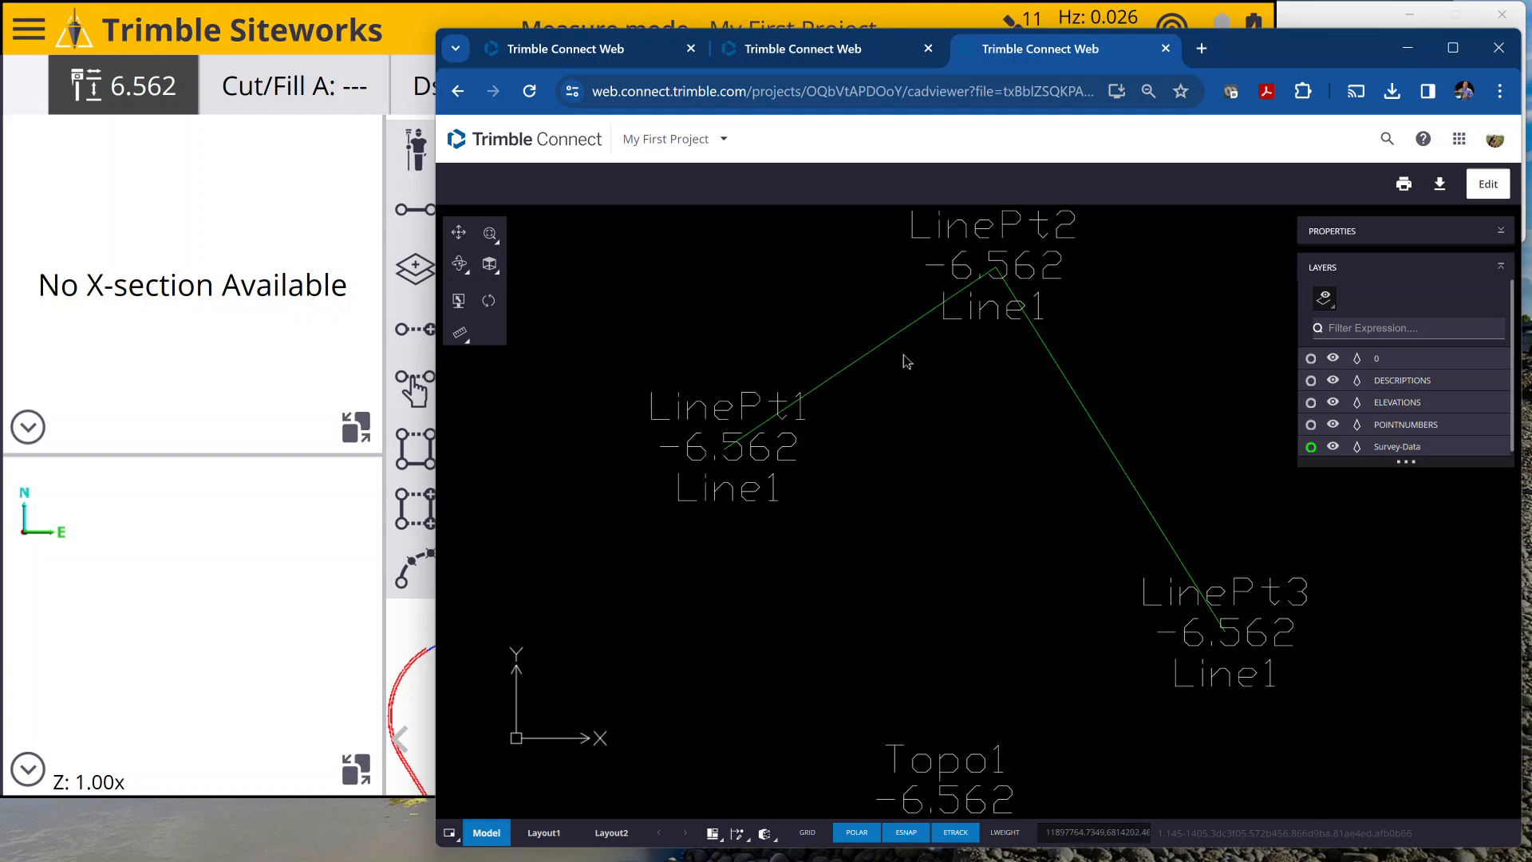
scroll(936, 748, down, 1)
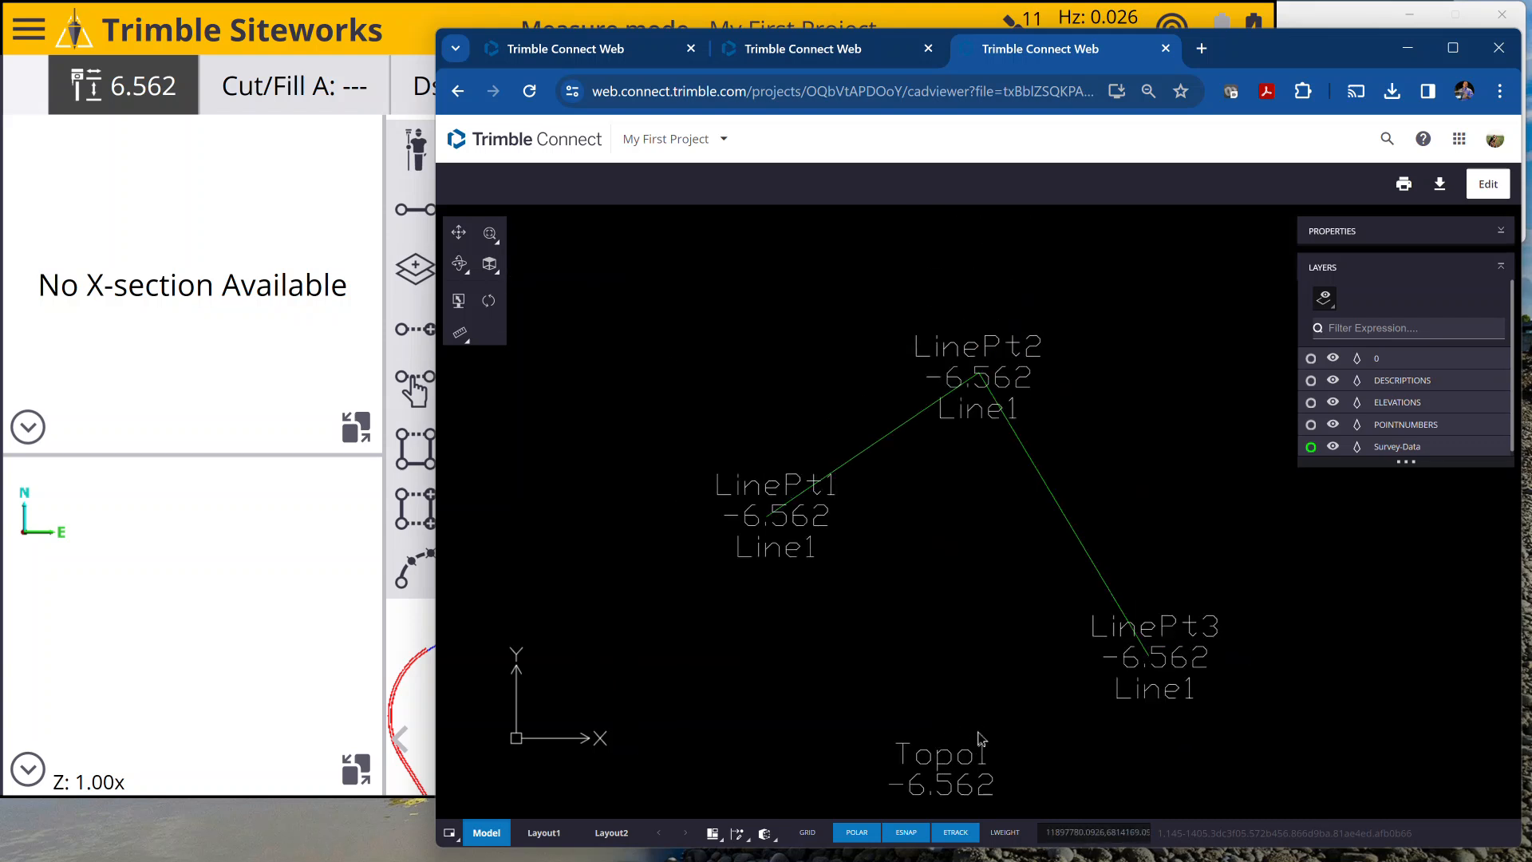
scroll(978, 730, down, 1)
drag(968, 710, 934, 609)
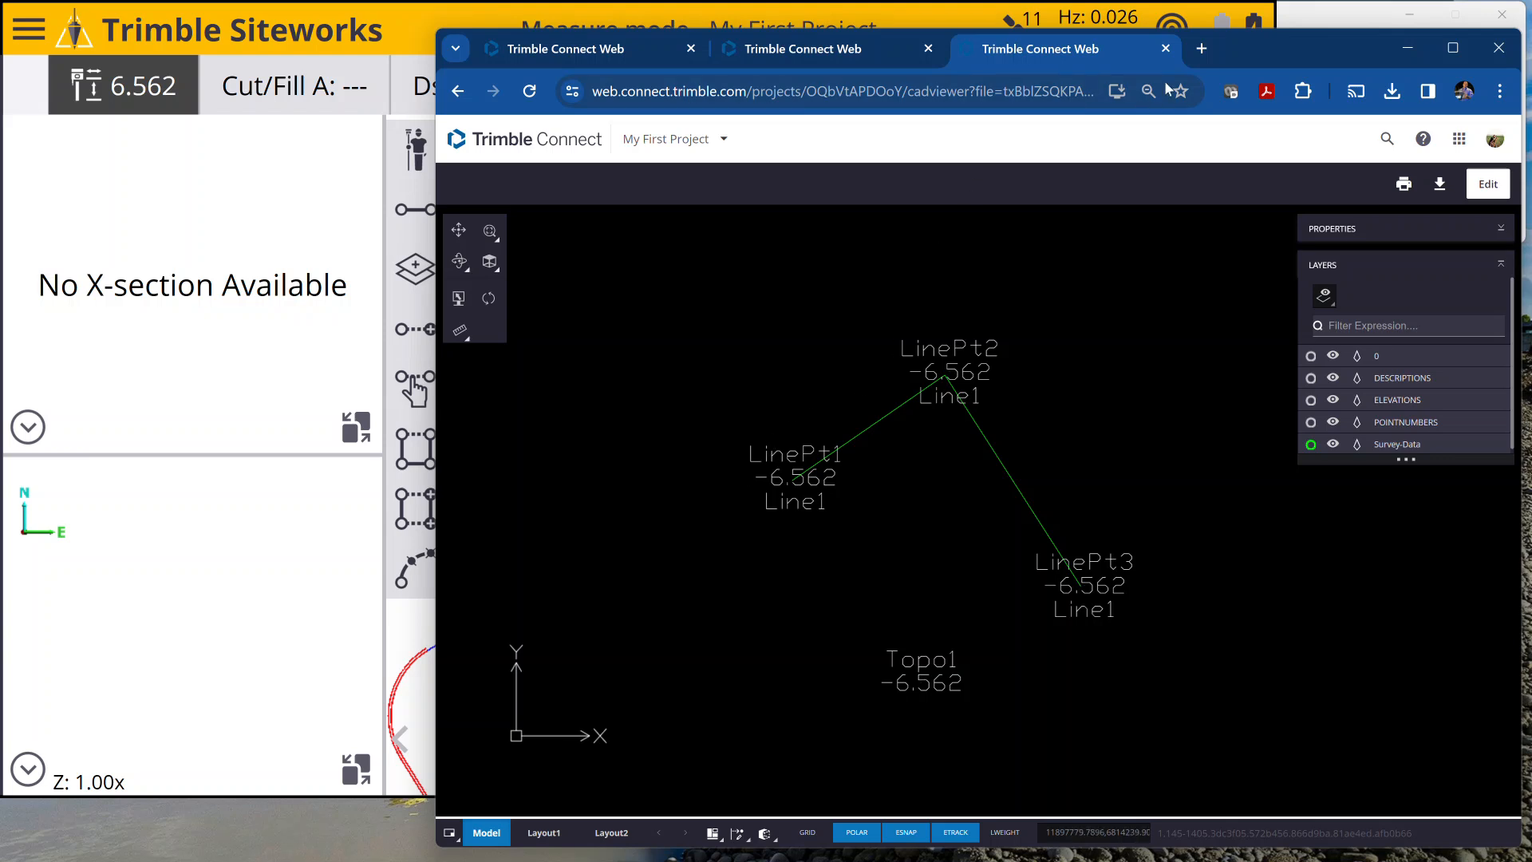
click(1165, 50)
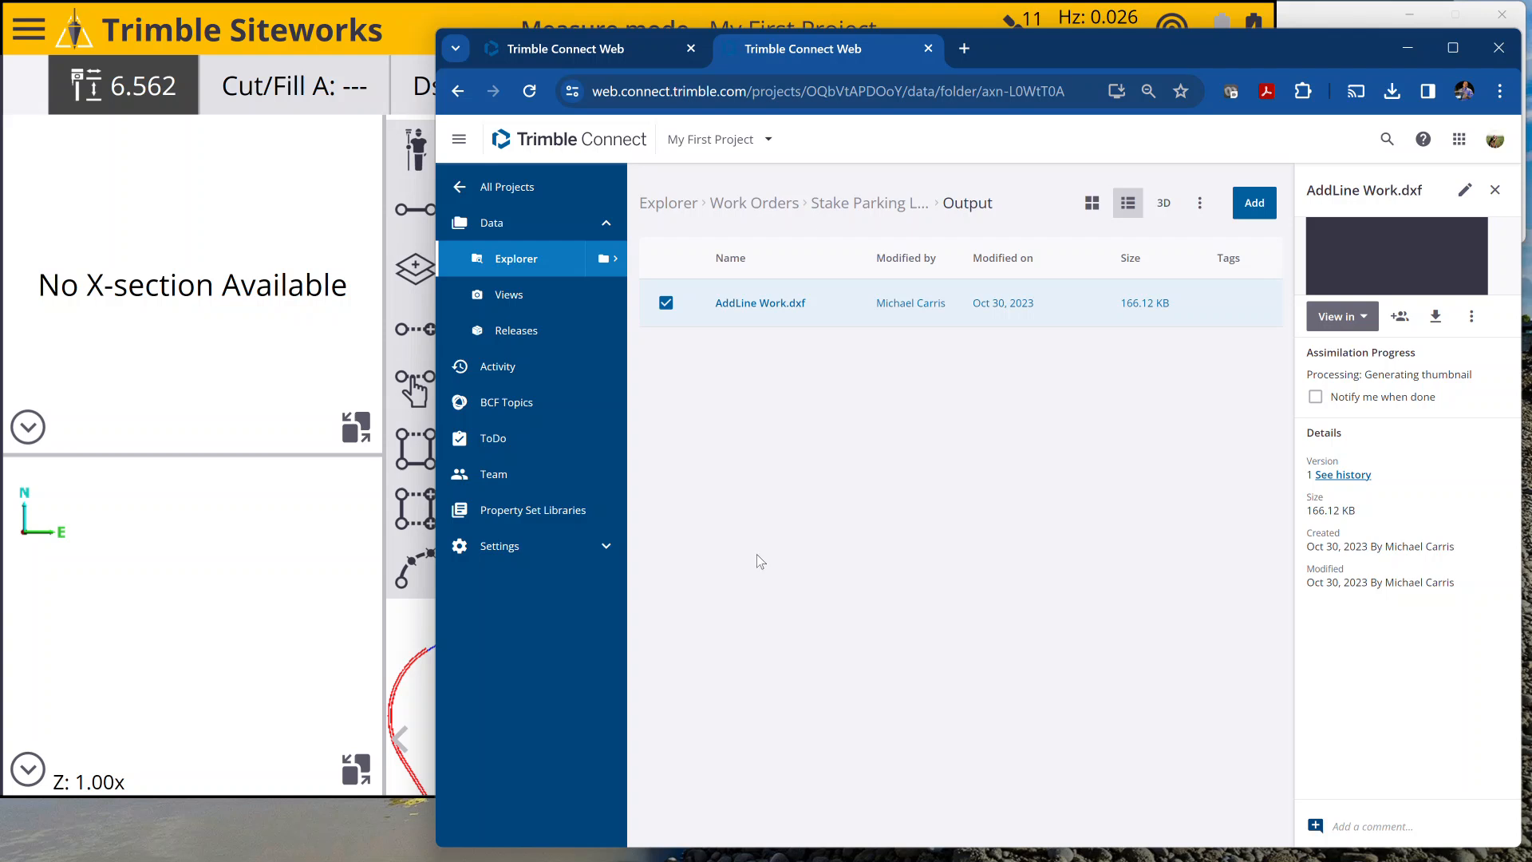
Switch to the Trimble Connect Sync project list.
mouse_move(399, 860)
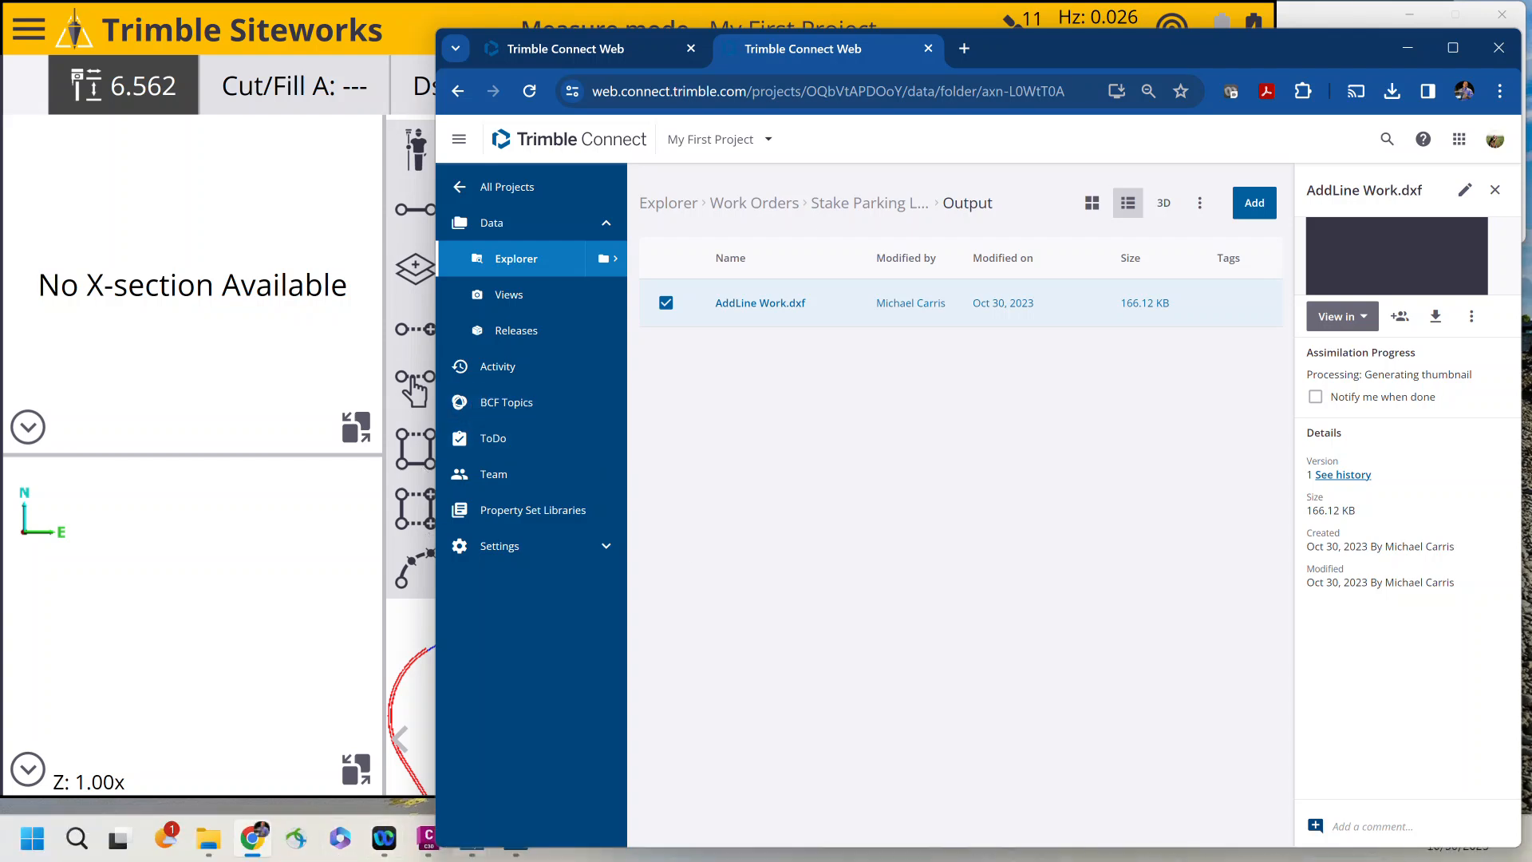
mouse_move(473, 837)
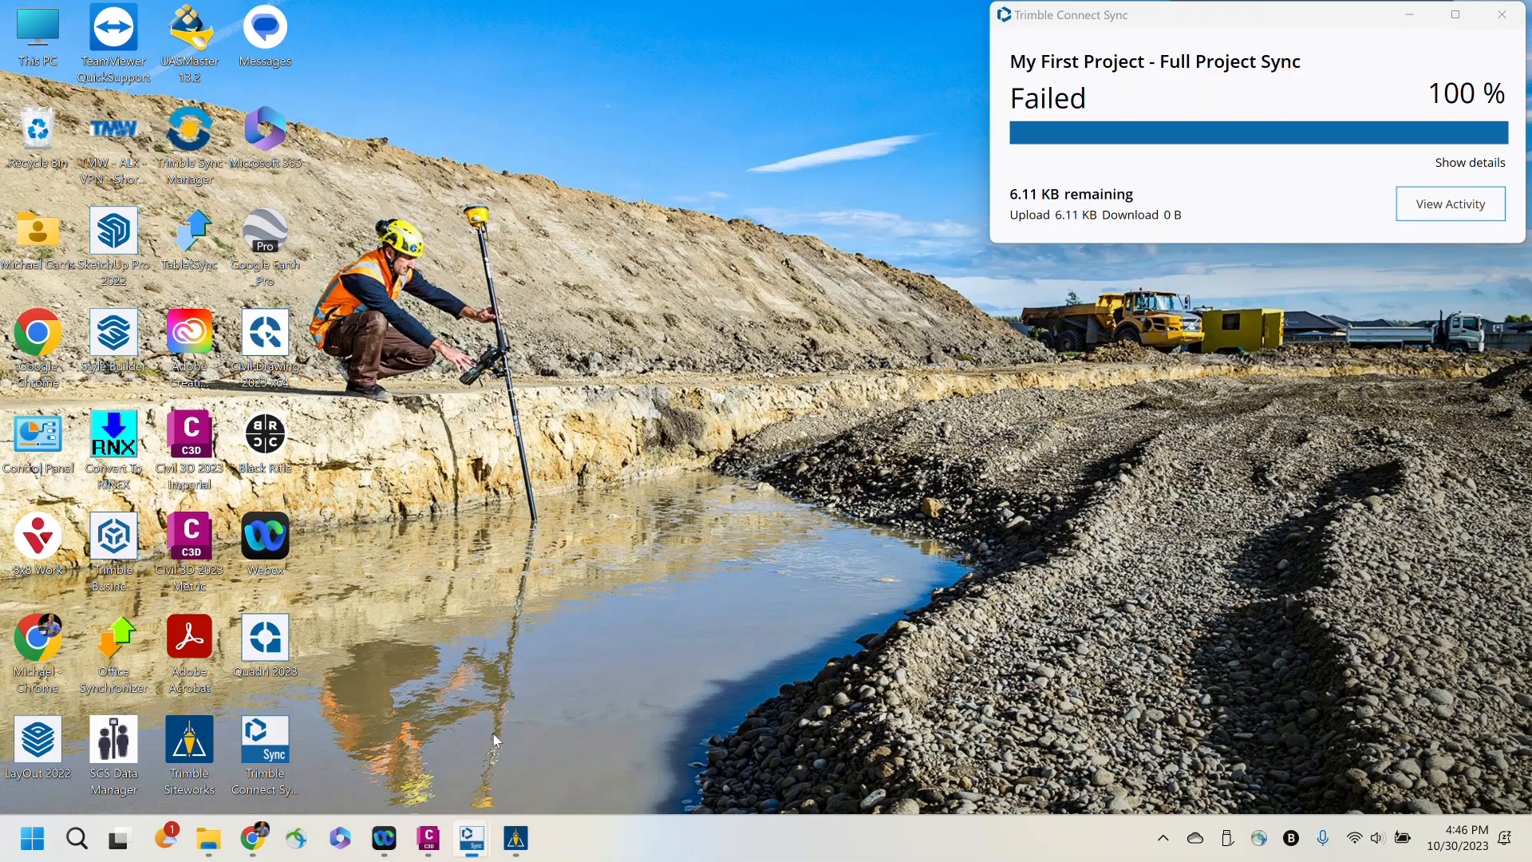
click(495, 740)
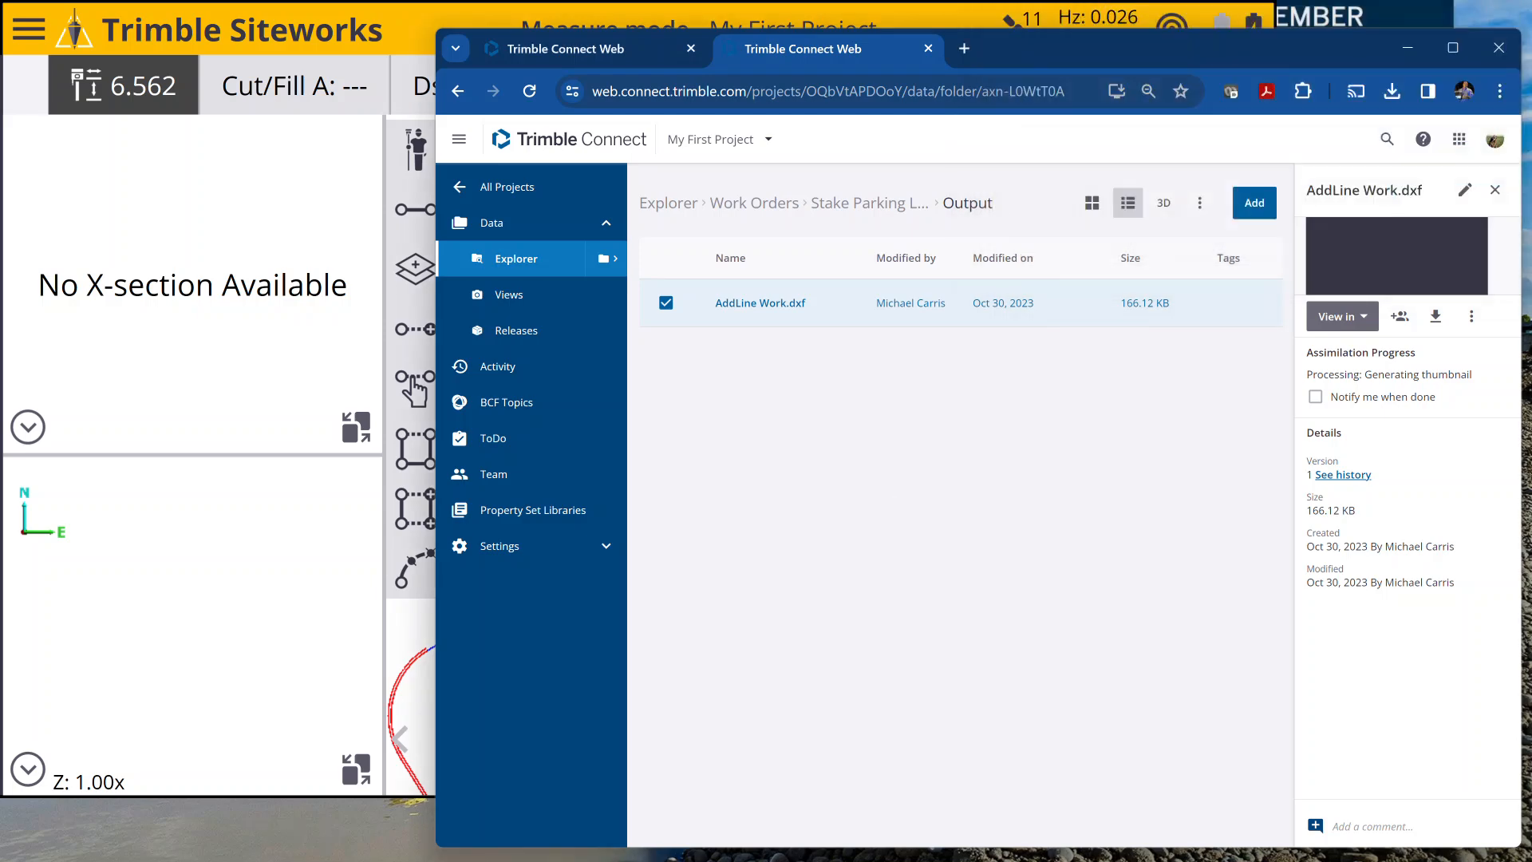
mouse_move(380, 858)
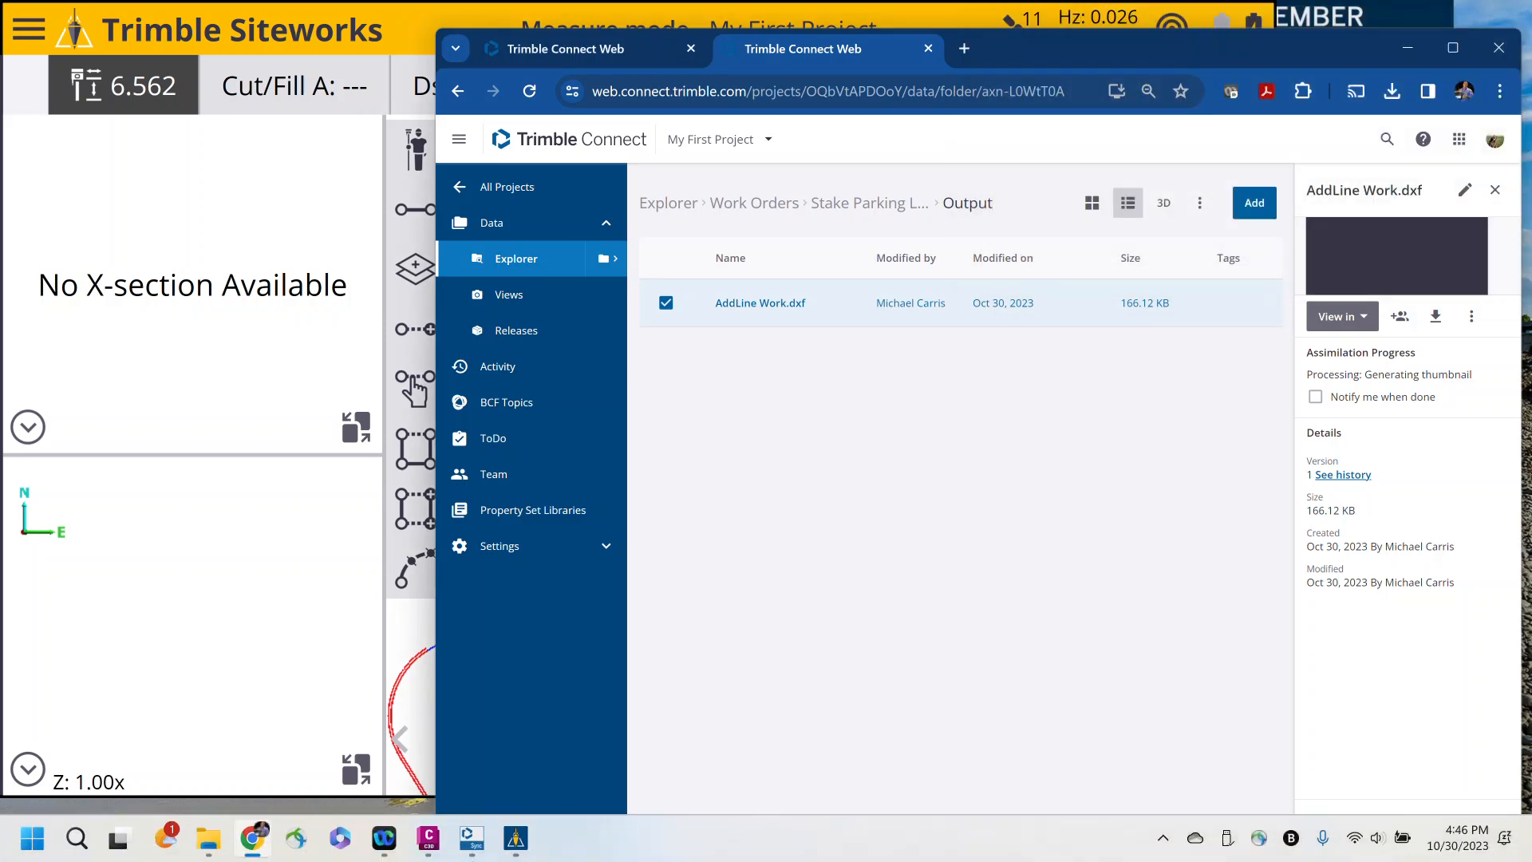
click(472, 838)
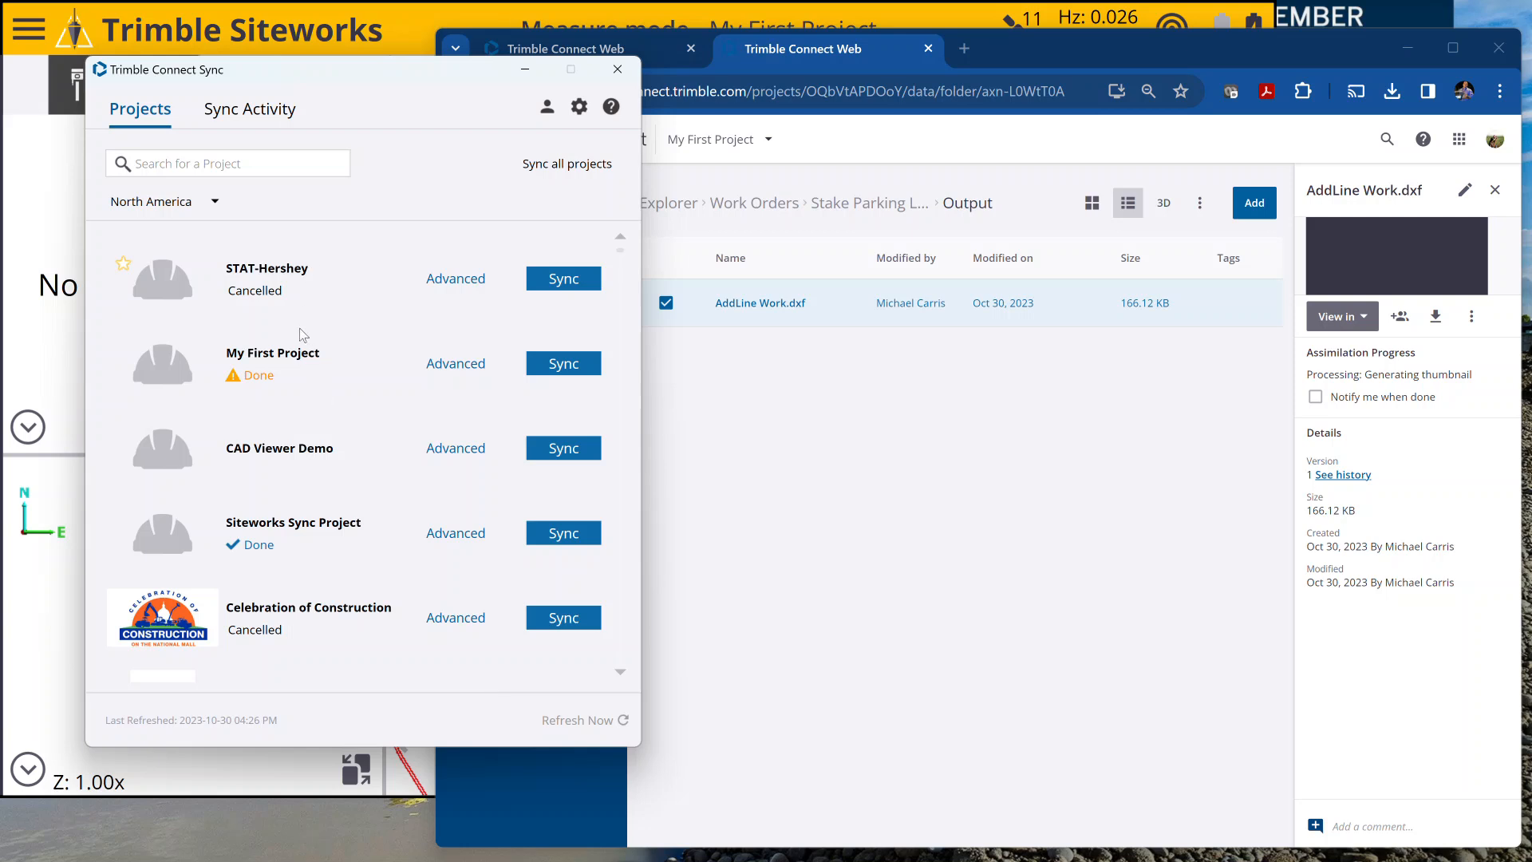